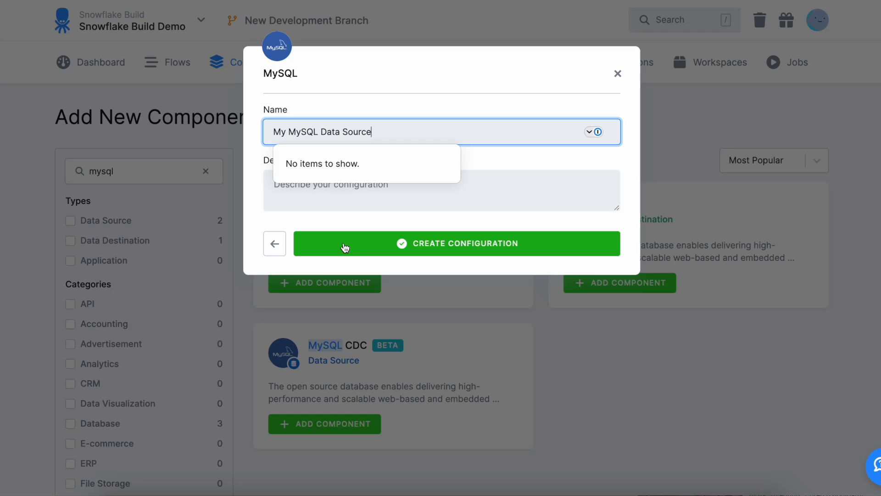
# - Name the new MySQL data source configuration "[build] Reviews" and create it
pyautogui.hotkey('ctrl', 'a')
pyautogui.write('[')
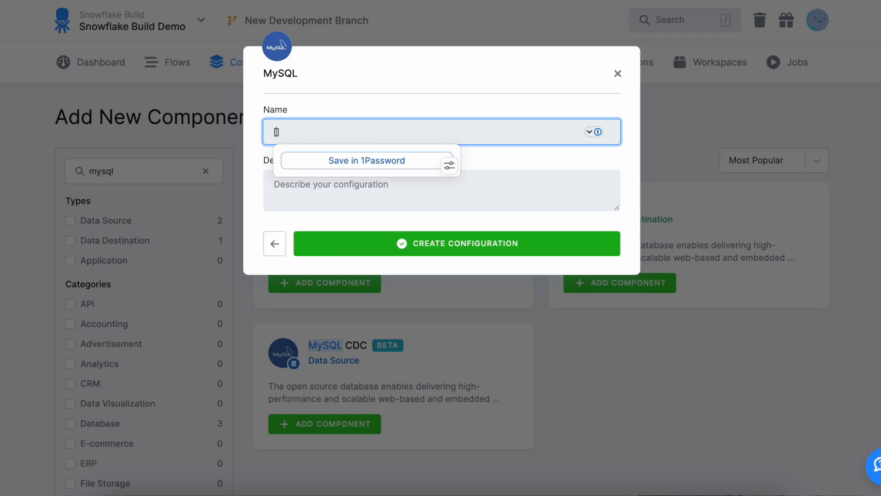
pyautogui.write('build] Reviews')
pyautogui.click(532, 243)
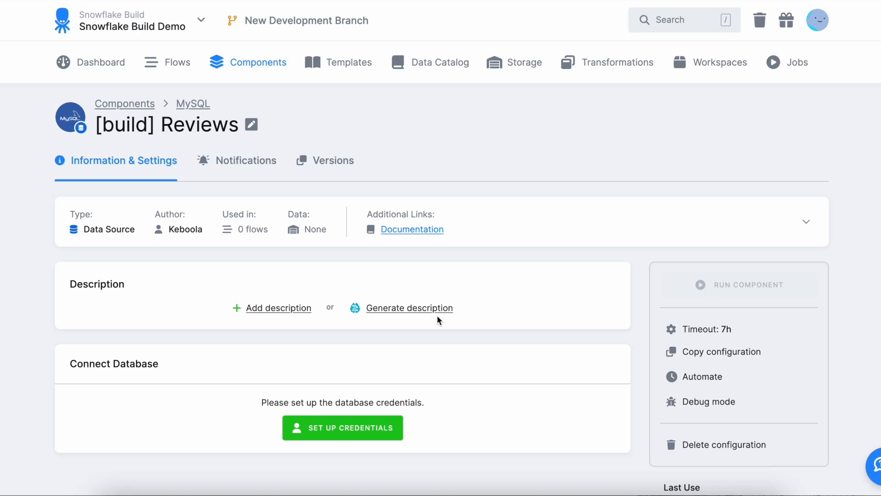
# - Start setting up the database credentials with hostname 34.46.66.107 and username build_read
pyautogui.click(350, 431)
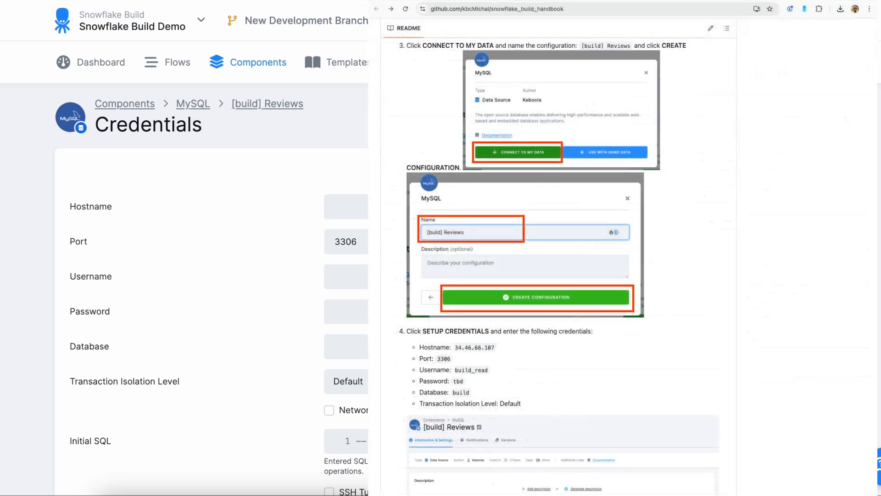
pyautogui.click(366, 206)
pyautogui.write('34.46.6')
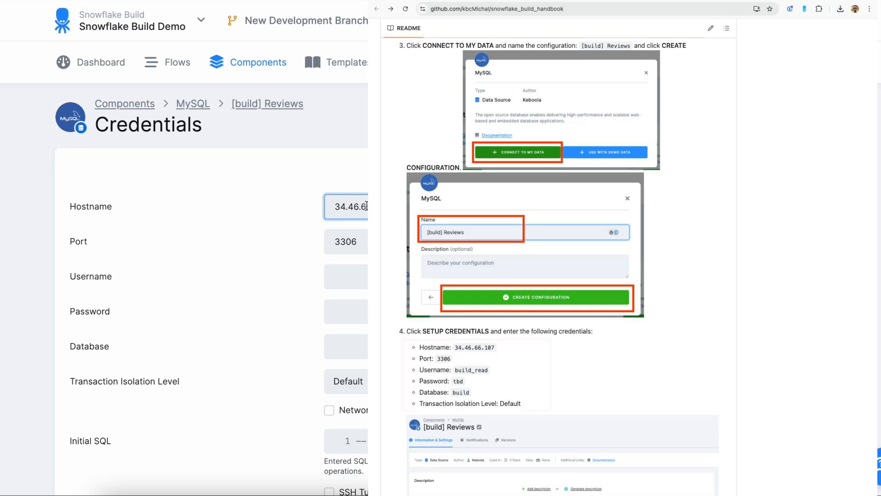
pyautogui.write('6')
pyautogui.click(368, 221)
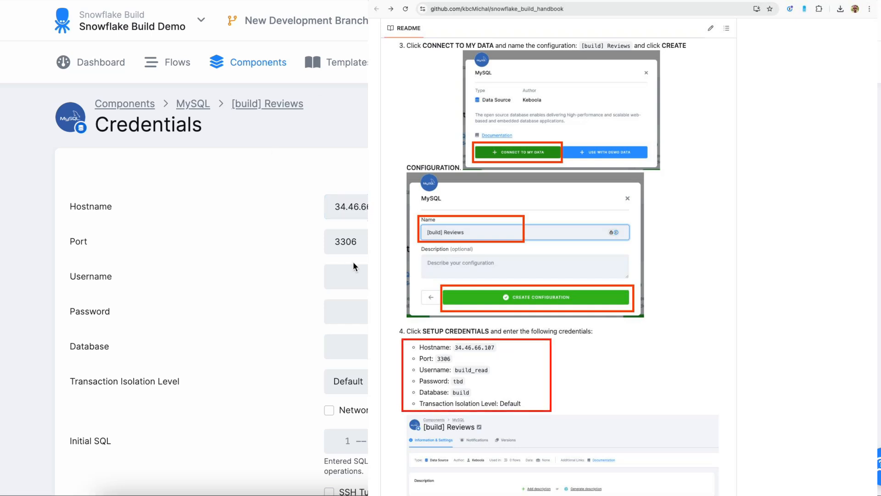
pyautogui.click(348, 277)
pyautogui.write('build_read')
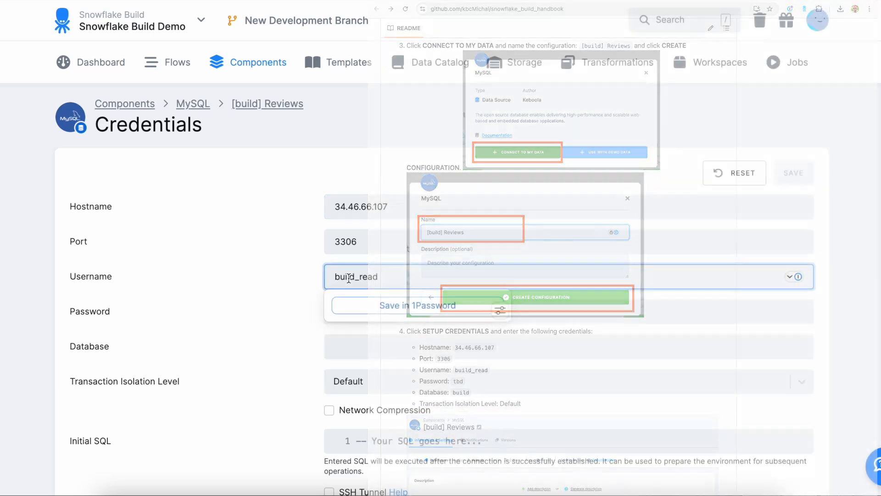
# - Paste the database password into the credentials and set the database to build
pyautogui.click(262, 495)
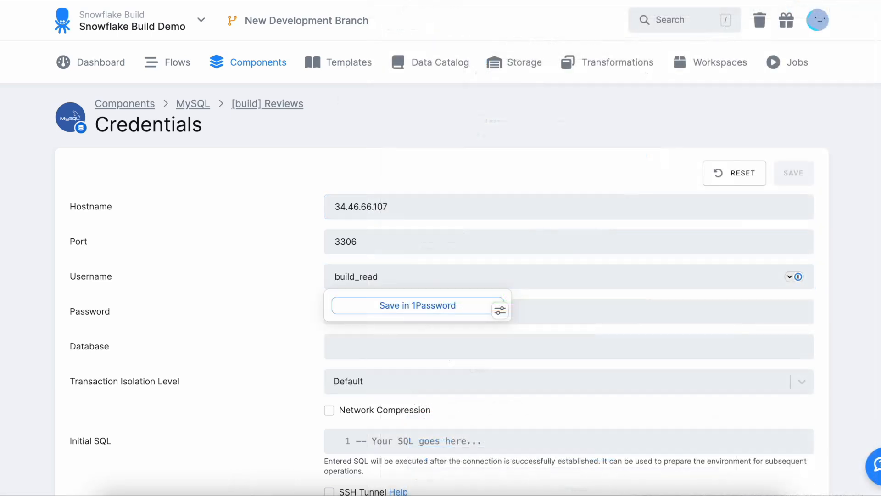
pyautogui.click(584, 309)
pyautogui.press('super+v')
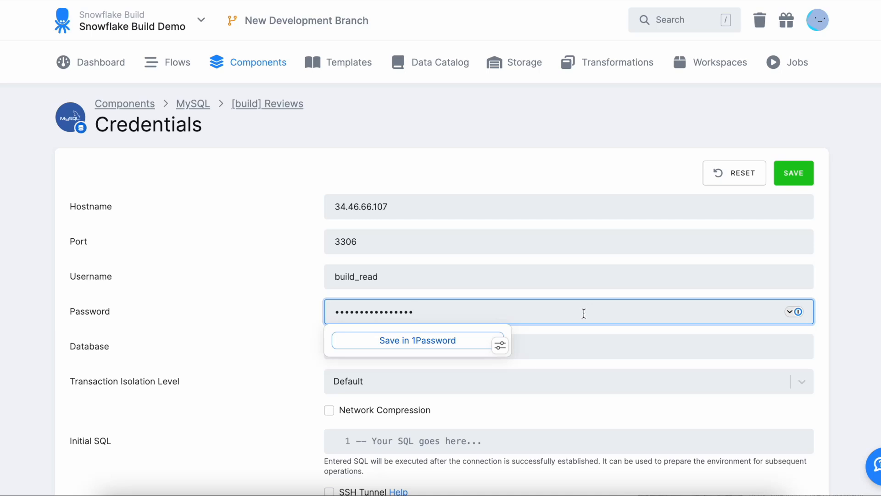
pyautogui.click(552, 356)
pyautogui.write('build')
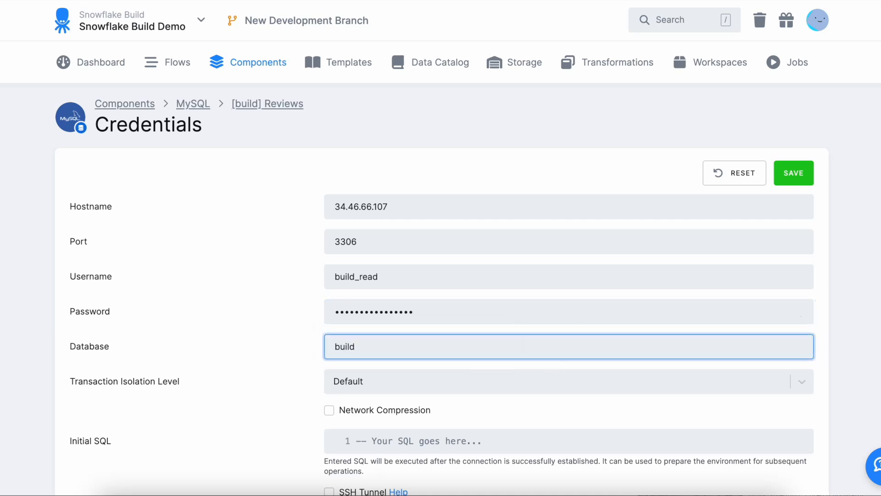
# - Test the MySQL connection and save the credentials
pyautogui.scroll(-3, 464, 334)
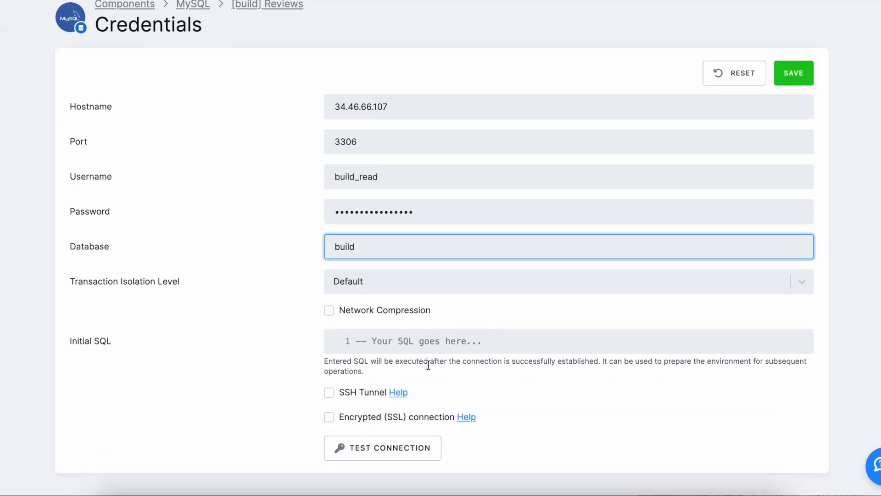
pyautogui.click(395, 457)
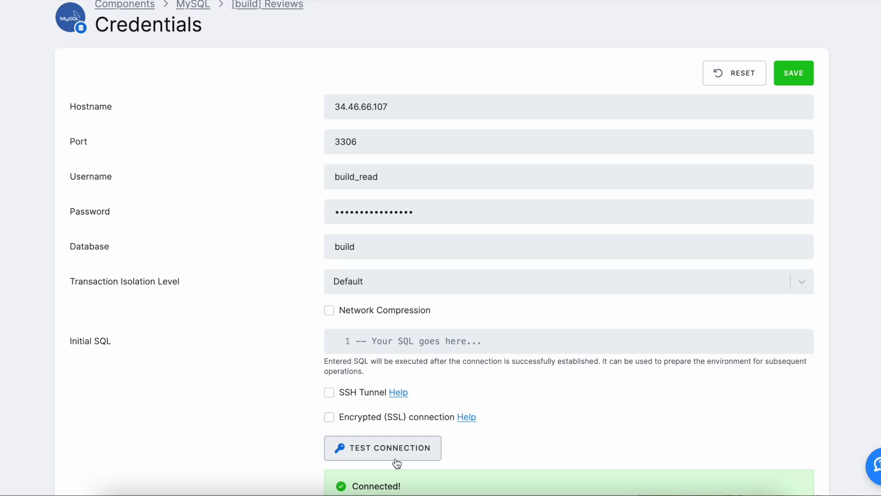
pyautogui.scroll(-3, 395, 458)
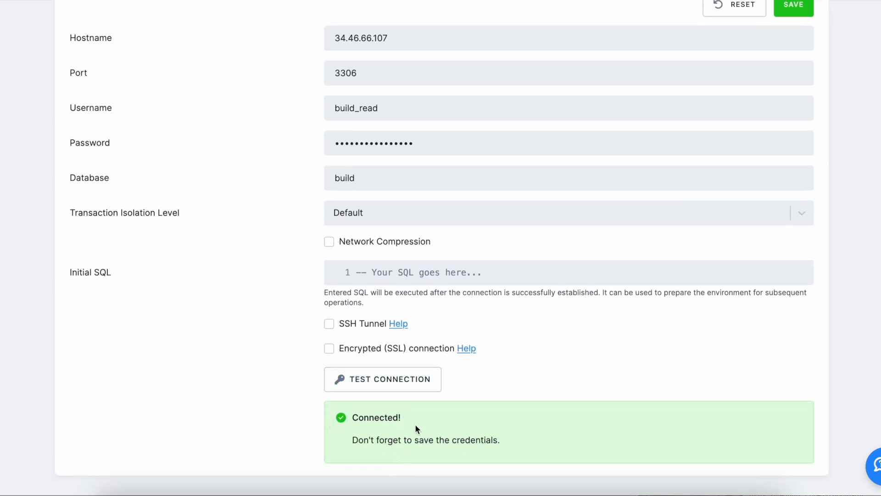
pyautogui.scroll(1, 684, 327)
pyautogui.click(794, 35)
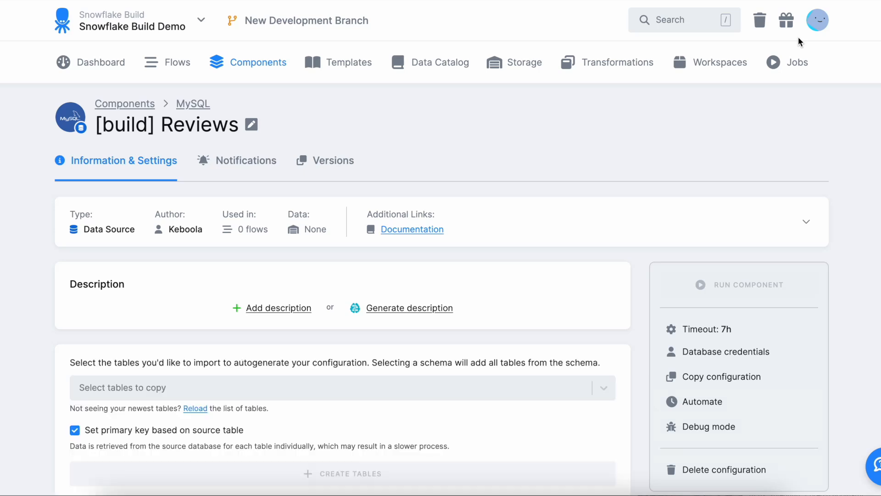
# - Select build.apify_reviews as the table to import and create its table configuration
pyautogui.scroll(-1, 797, 39)
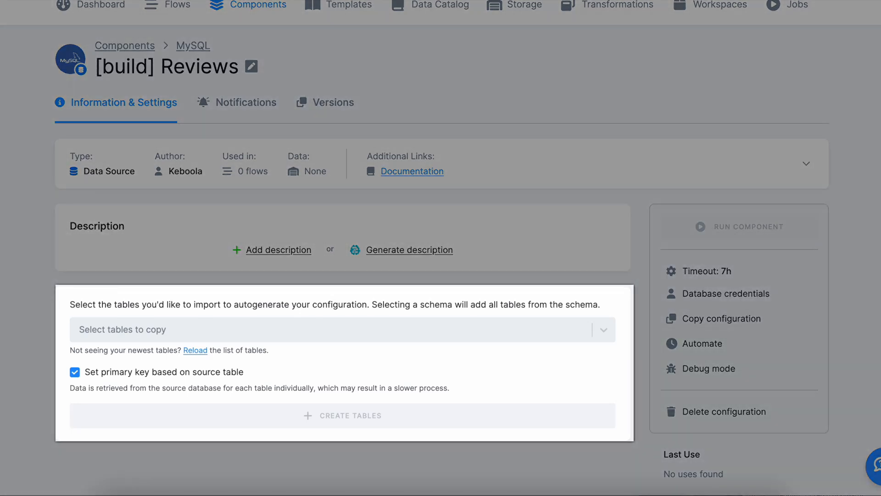
pyautogui.click(603, 333)
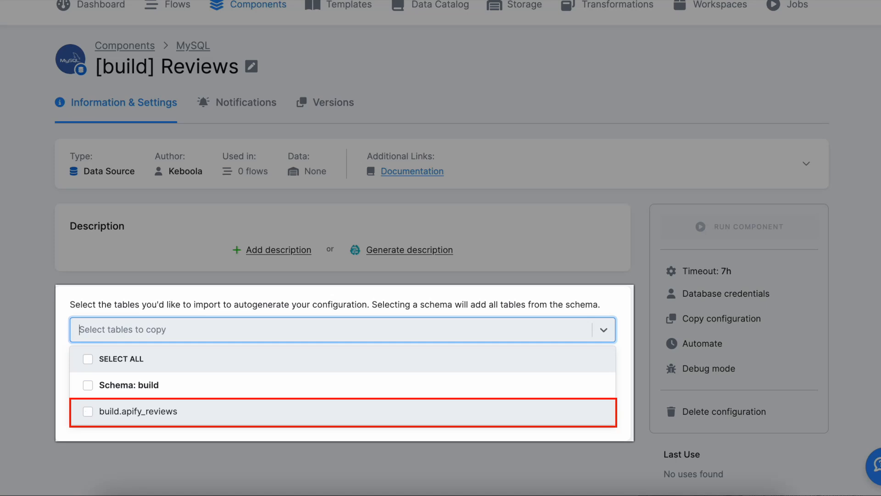
pyautogui.click(88, 415)
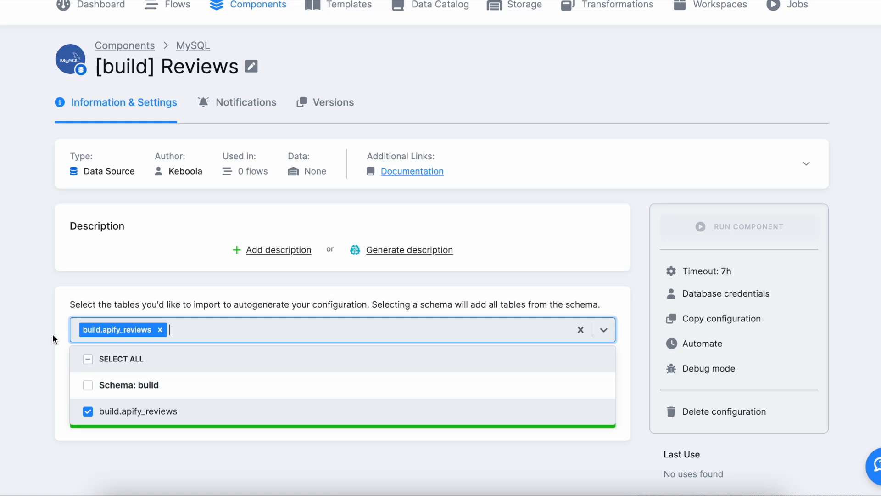
pyautogui.click(51, 325)
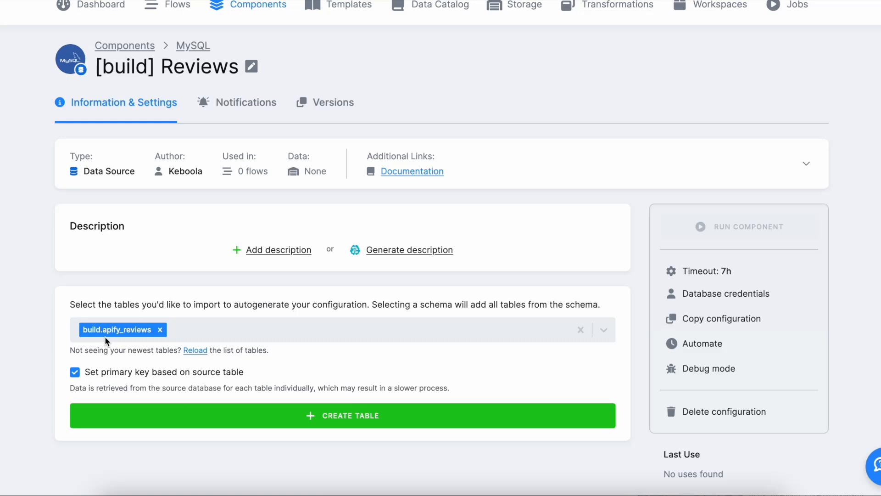
pyautogui.click(404, 423)
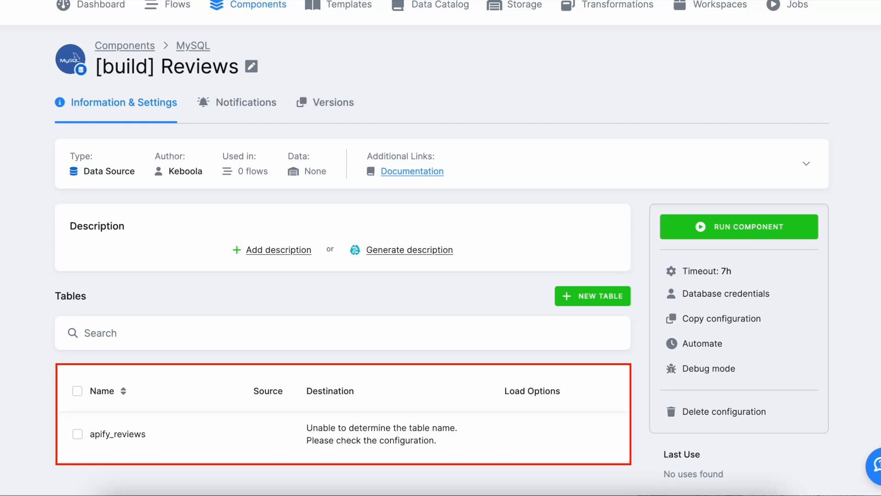
# - Open the apify_reviews table configuration and review its source, destination, incremental fetching, loading and advanced mode settings
pyautogui.click(170, 439)
pyautogui.scroll(-6, 169, 437)
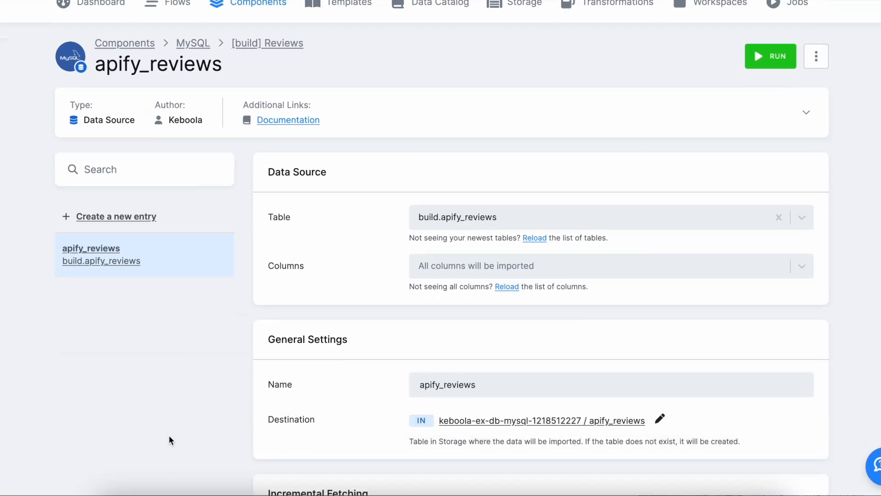
pyautogui.scroll(-3, 169, 436)
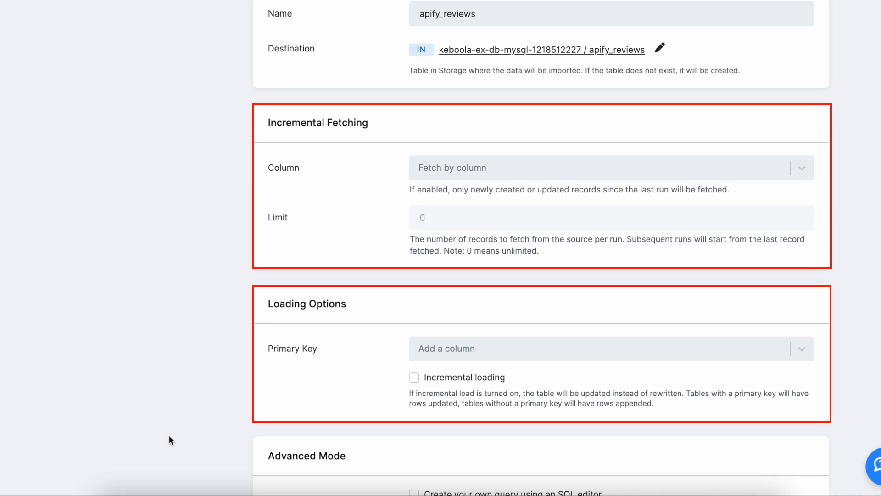
pyautogui.scroll(-1, 169, 435)
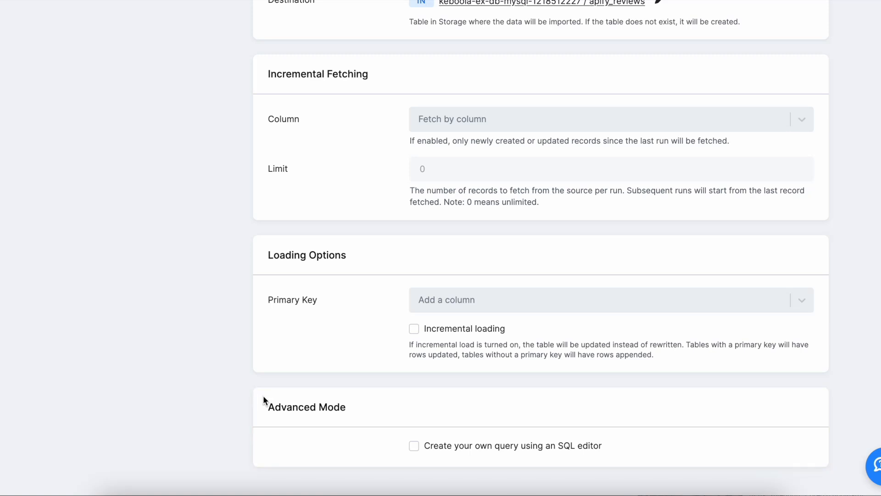
pyautogui.scroll(1, 264, 397)
pyautogui.scroll(6, 264, 398)
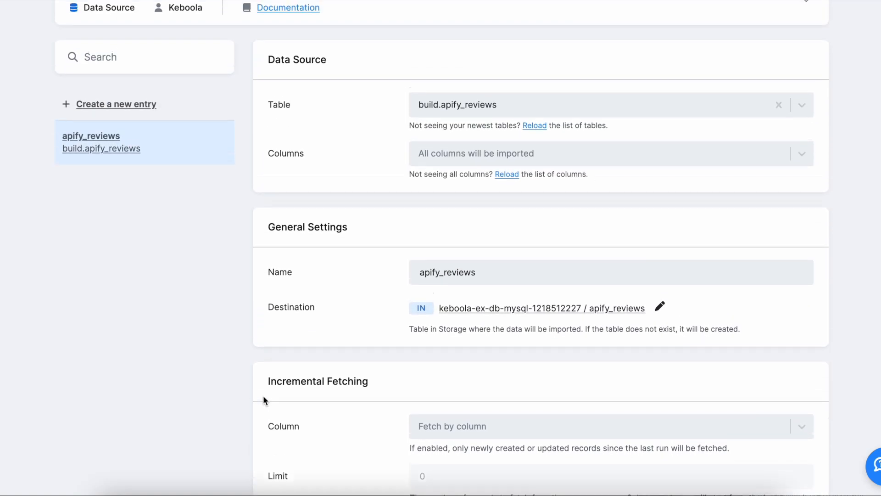
pyautogui.scroll(1, 264, 399)
pyautogui.scroll(1, 263, 397)
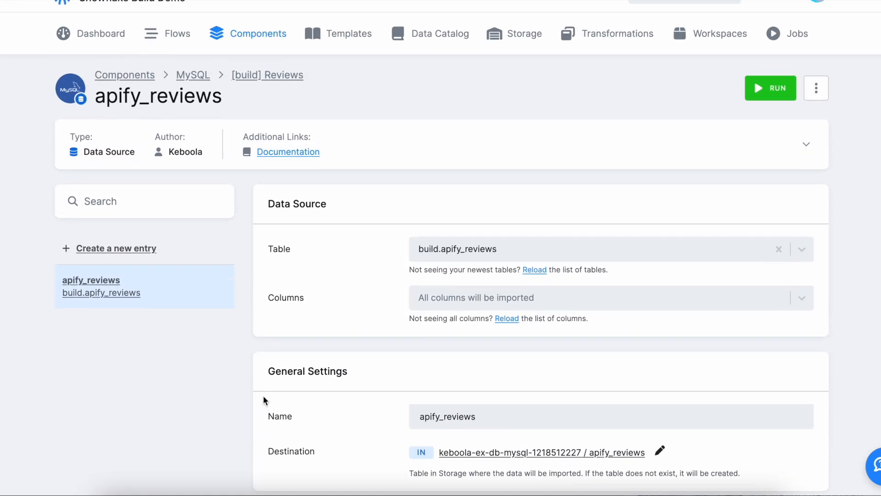
pyautogui.scroll(1, 687, 163)
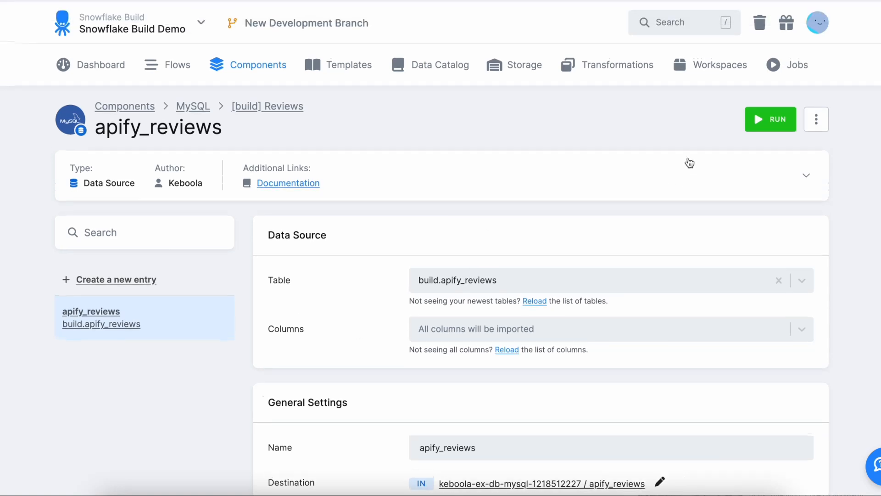
# - Run the apify_reviews extraction and open the details of its job
pyautogui.click(771, 125)
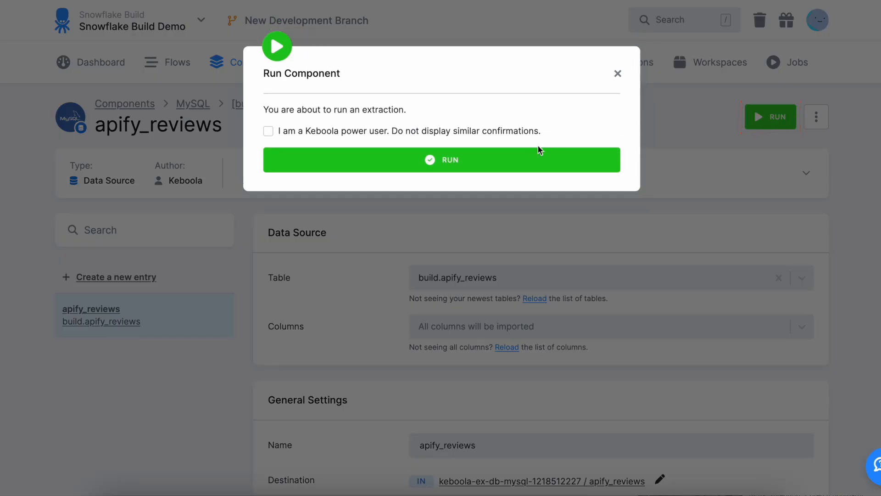
pyautogui.click(511, 165)
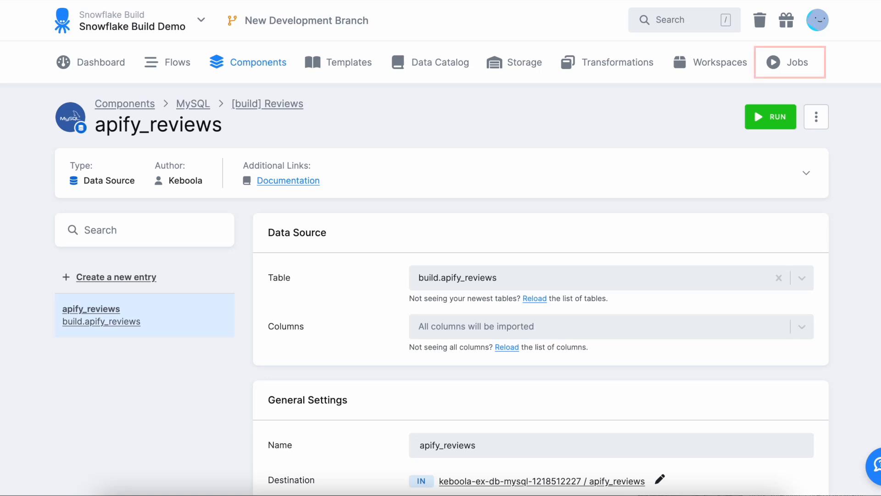
pyautogui.click(782, 66)
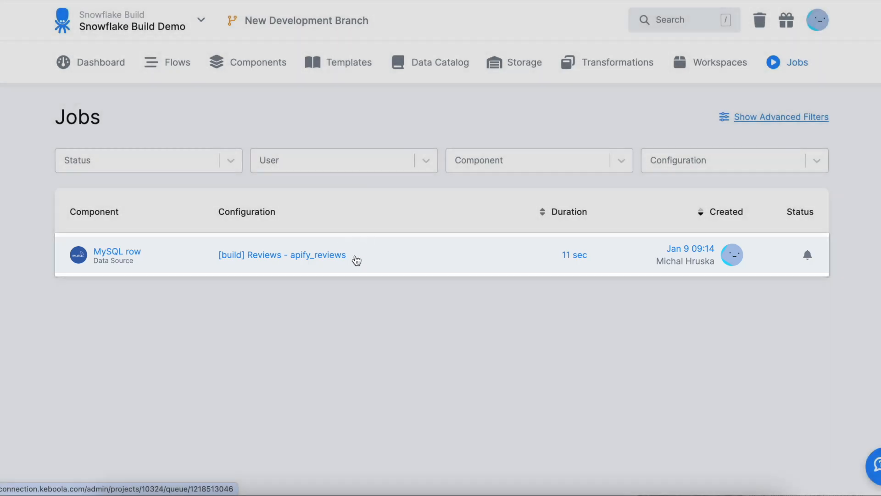
pyautogui.click(357, 260)
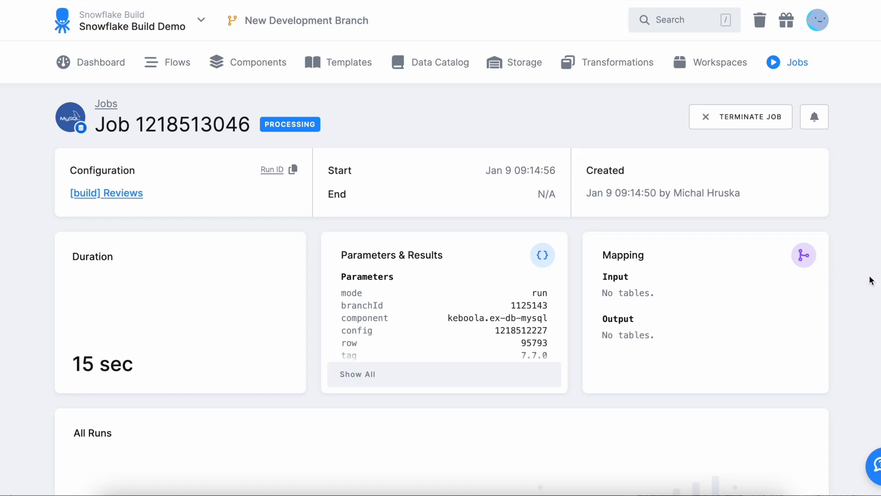
# - Examine the job's event log, duration and output mapping for the apify_reviews extraction
pyautogui.scroll(-4, 873, 281)
pyautogui.scroll(-12, 872, 281)
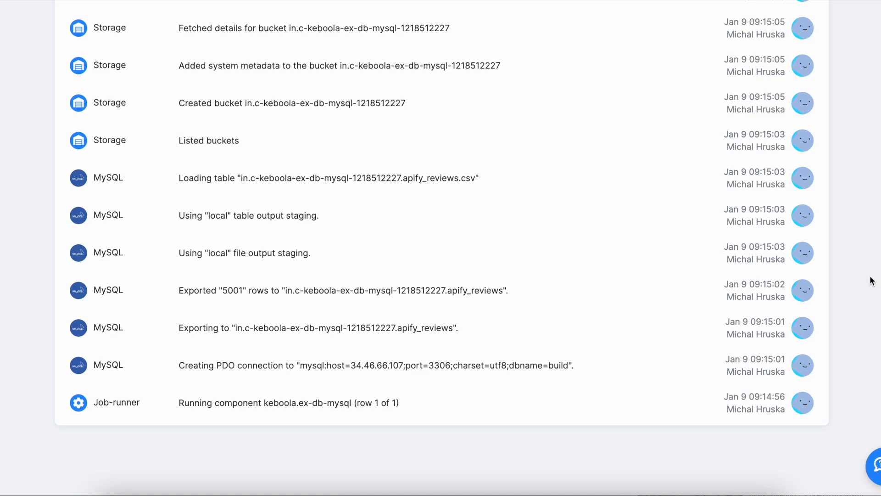
pyautogui.scroll(3, 872, 281)
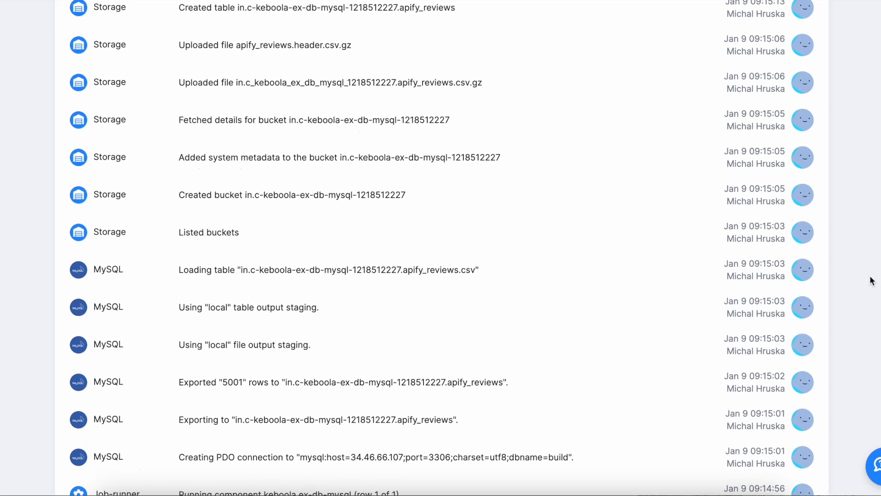
pyautogui.scroll(4, 872, 281)
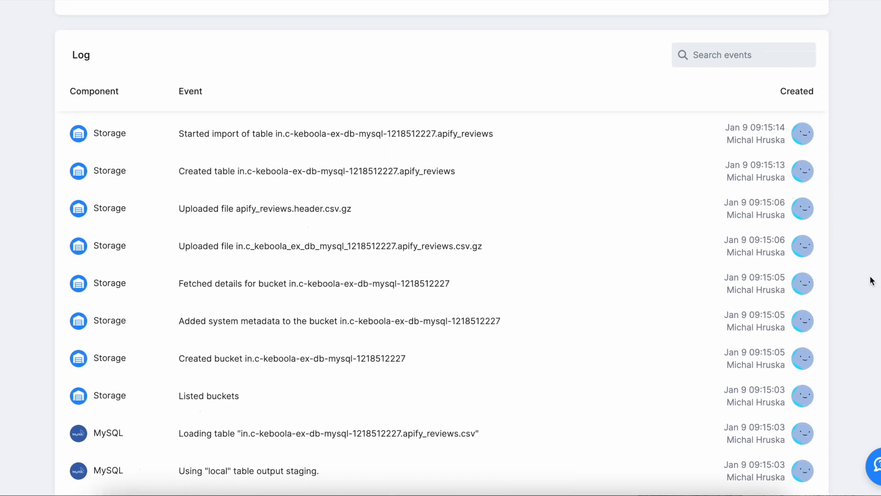
pyautogui.scroll(8, 872, 281)
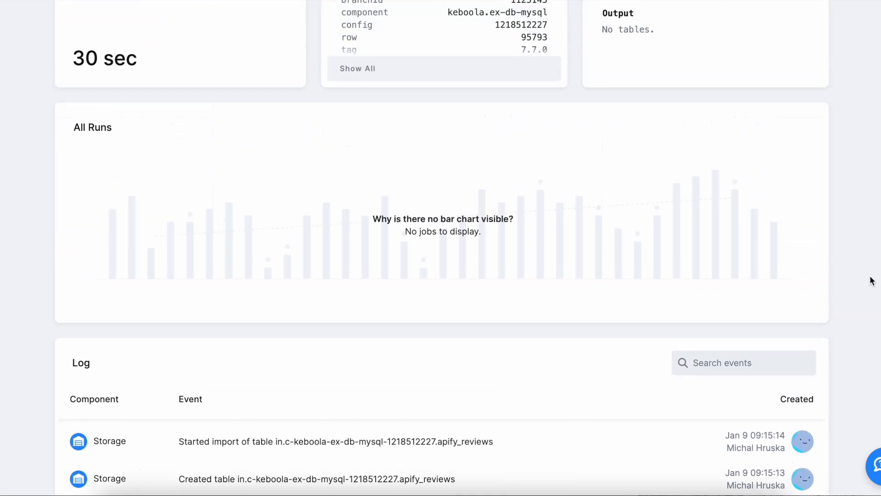
pyautogui.scroll(3, 872, 280)
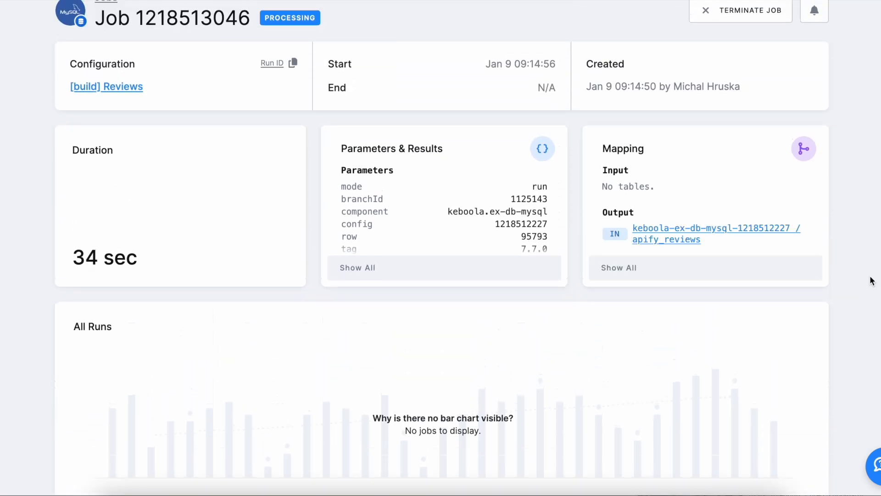
pyautogui.scroll(2, 872, 281)
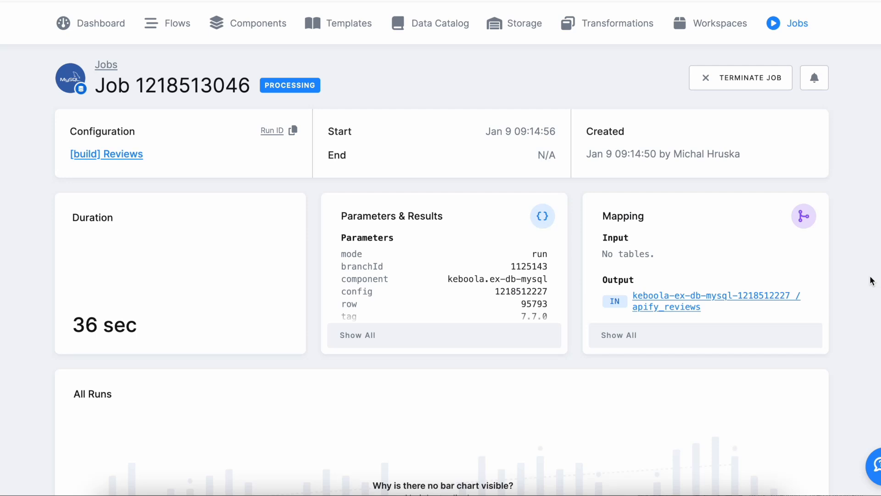
pyautogui.scroll(1, 871, 281)
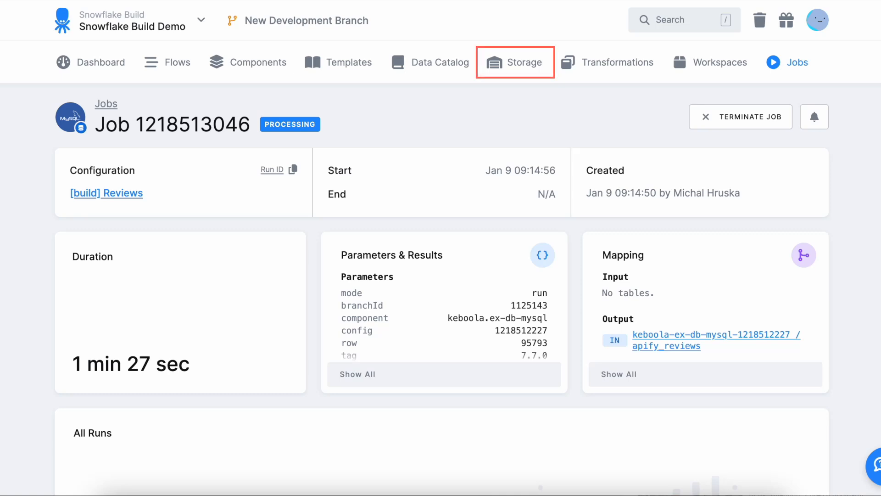
# - Open the apify_reviews table from the MySQL extractor's bucket in Storage
pyautogui.click(515, 76)
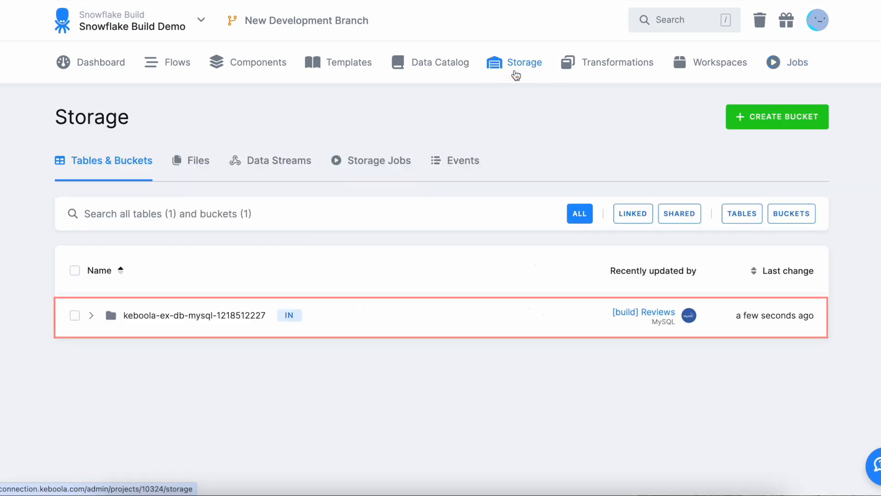
pyautogui.click(97, 319)
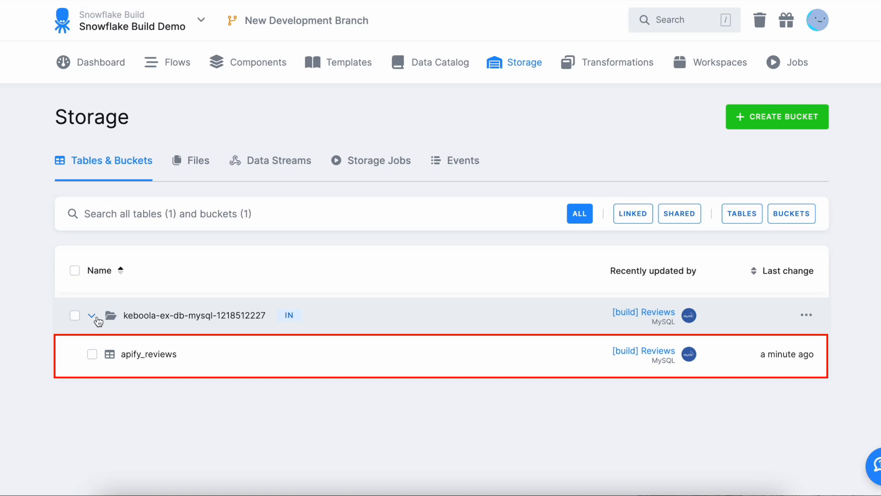
pyautogui.click(201, 357)
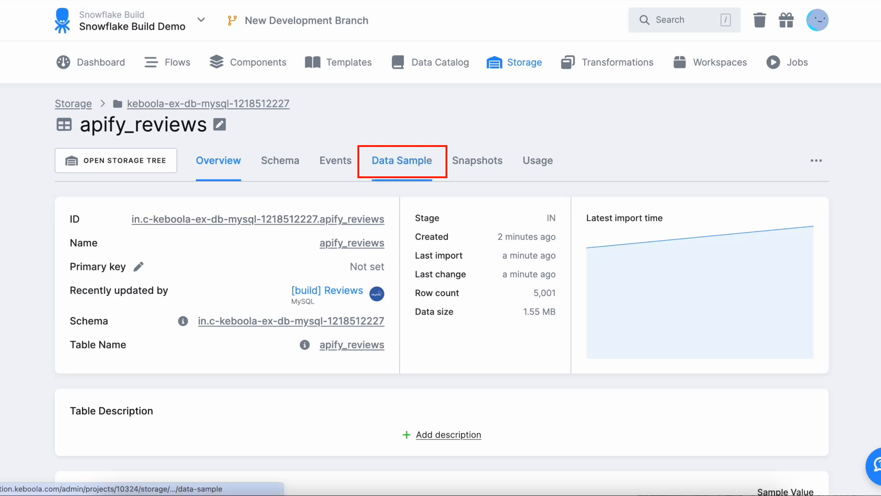
# - Examine the apify_reviews data sample across its columns and review the table's overview details
pyautogui.click(391, 168)
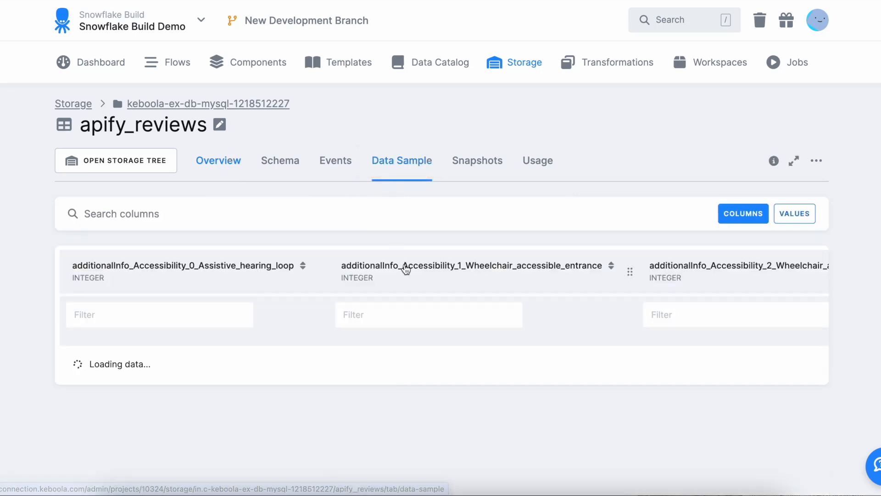
pyautogui.hscroll(2, 434, 281)
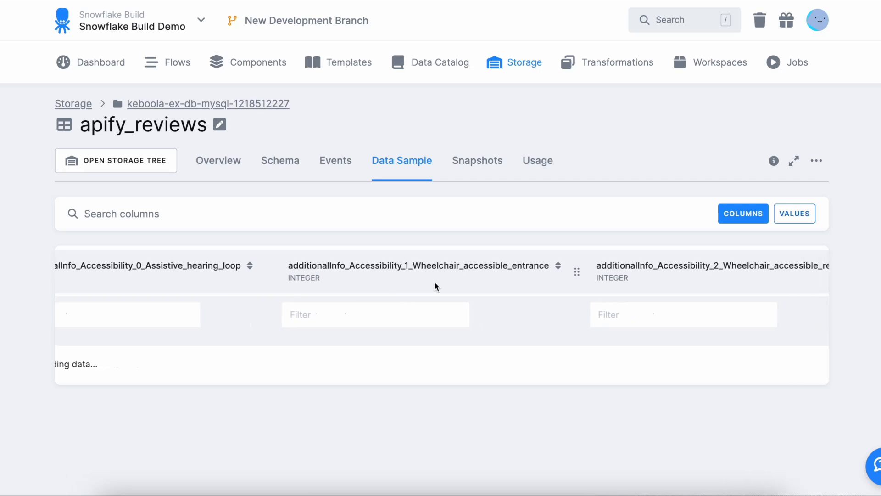
pyautogui.hscroll(10, 435, 281)
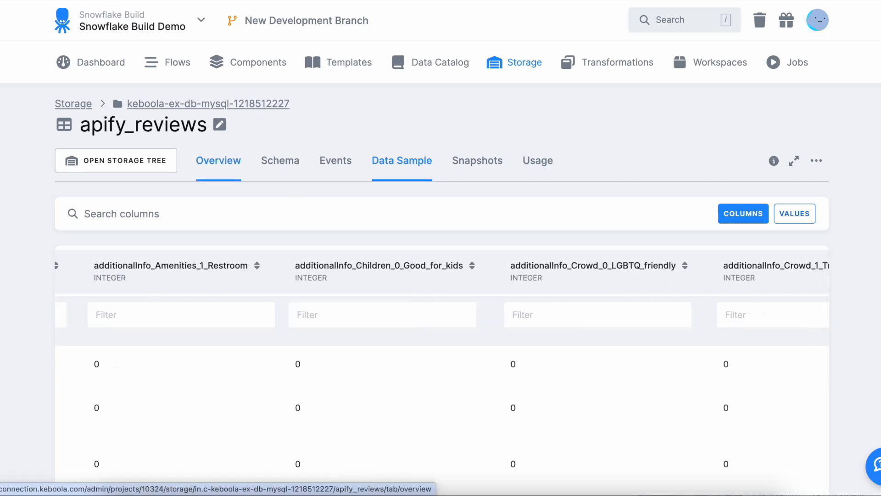
pyautogui.click(213, 163)
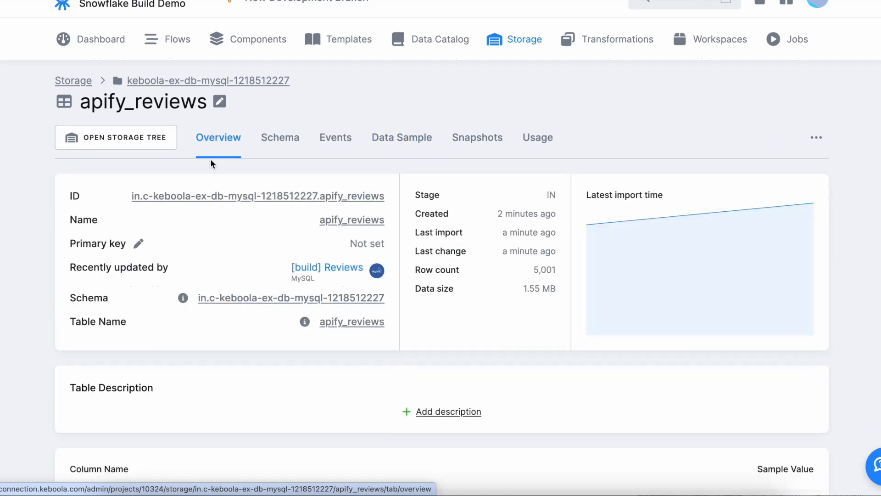
pyautogui.scroll(-1, 213, 162)
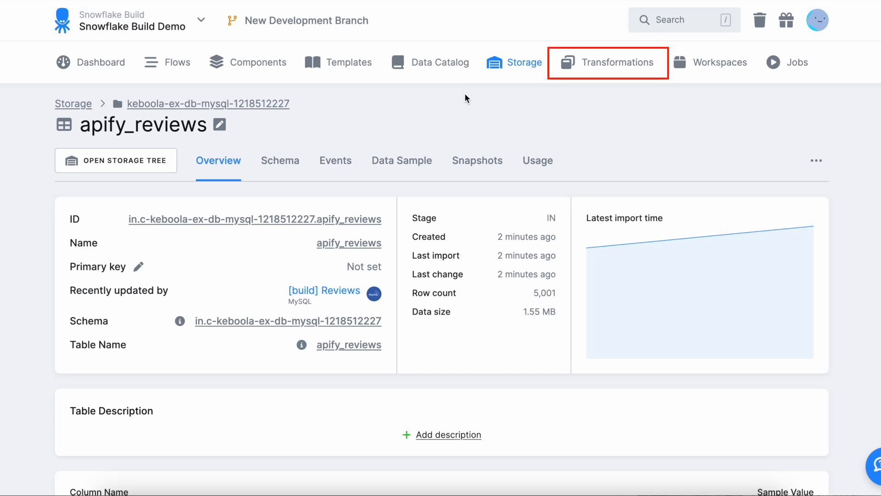
# - Create a Snowflake SQL transformation named "[build][01] Data Cleaning"
pyautogui.click(619, 72)
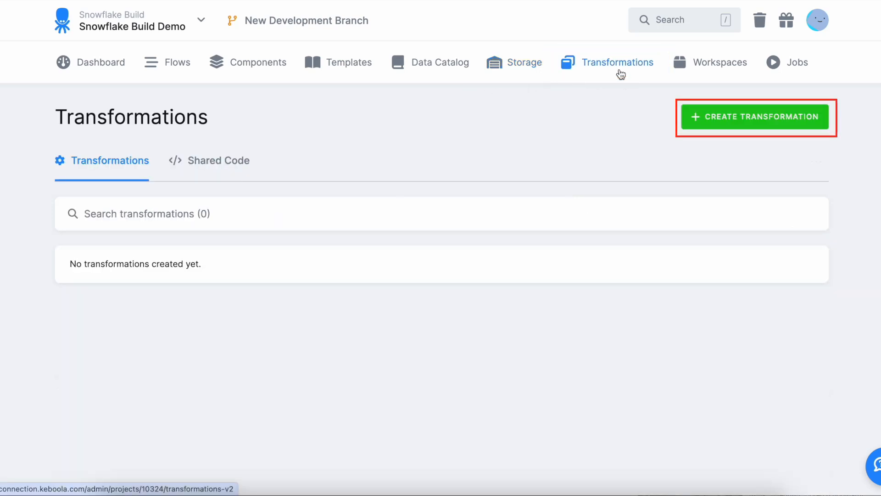
pyautogui.click(824, 123)
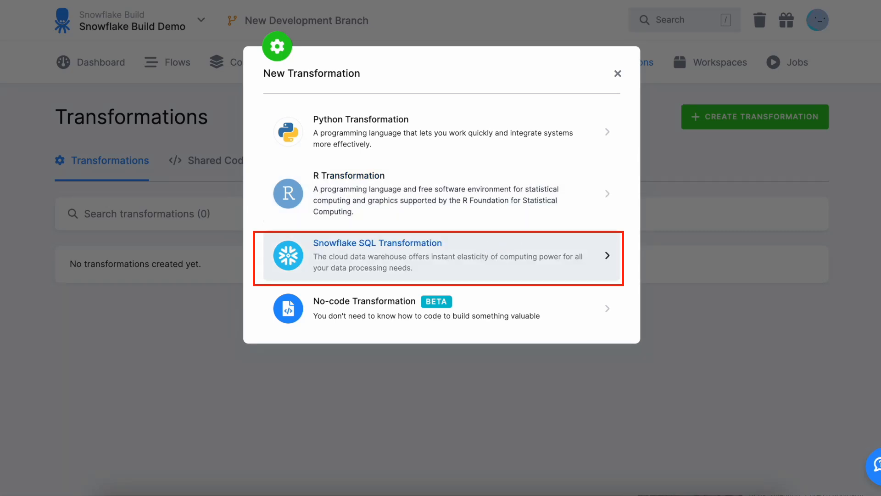
pyautogui.click(479, 255)
pyautogui.write('[bui')
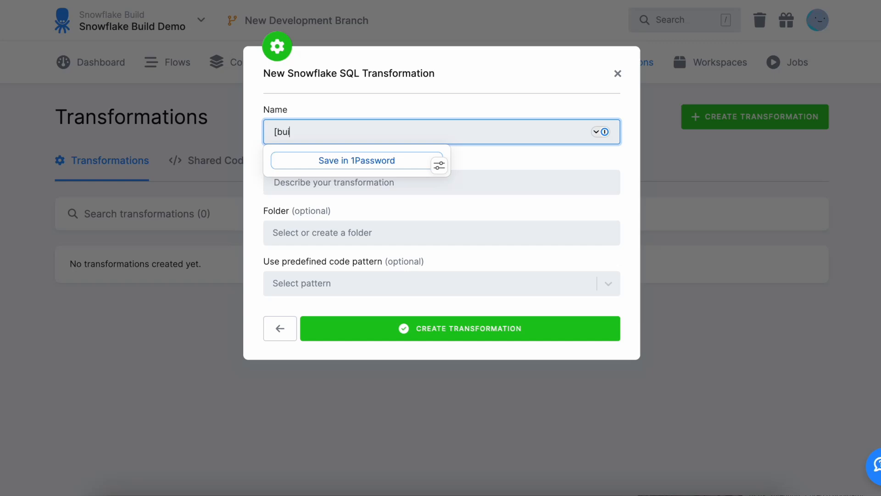
pyautogui.write('ld][01] Data Cleaning')
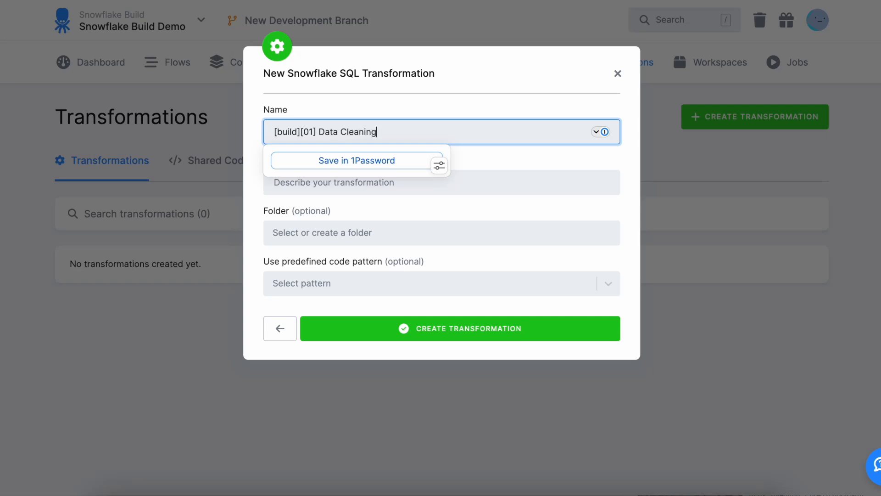
pyautogui.click(531, 79)
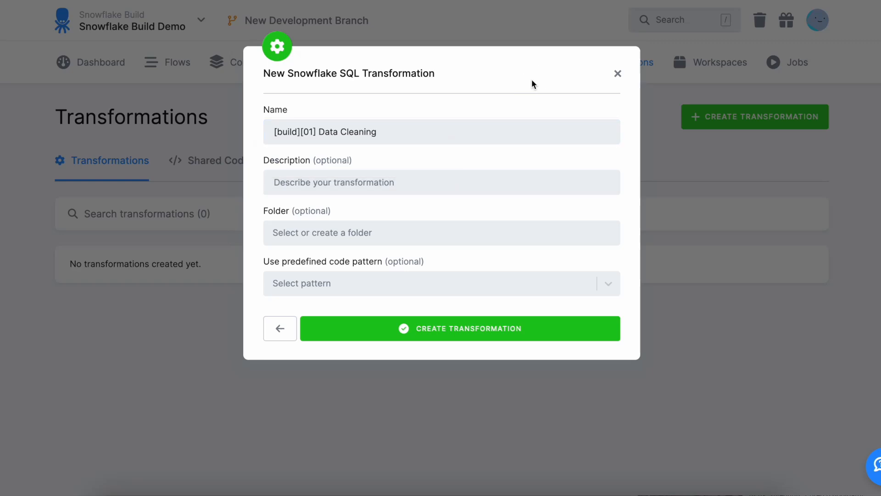
pyautogui.click(554, 338)
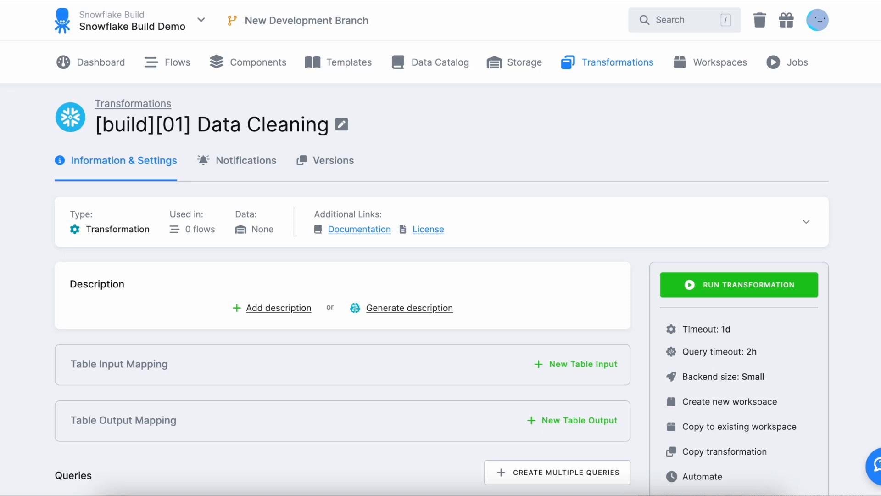
# - Add and save Block 1 SQL creating "aggregated_reviews" from "apify_reviews" with url, publishedAtDate, stars, name, text and 'Google Places' as reviewSource, filtering empty text, limit 500
pyautogui.scroll(-7, 467, 154)
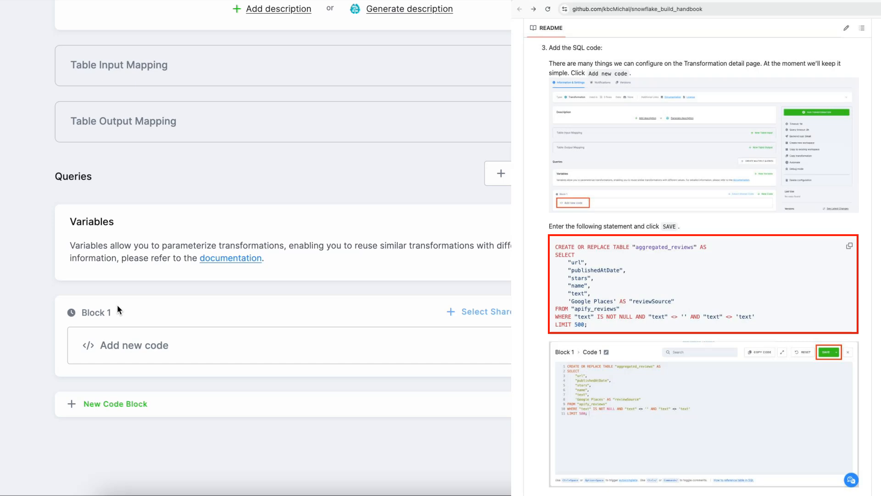
pyautogui.click(187, 350)
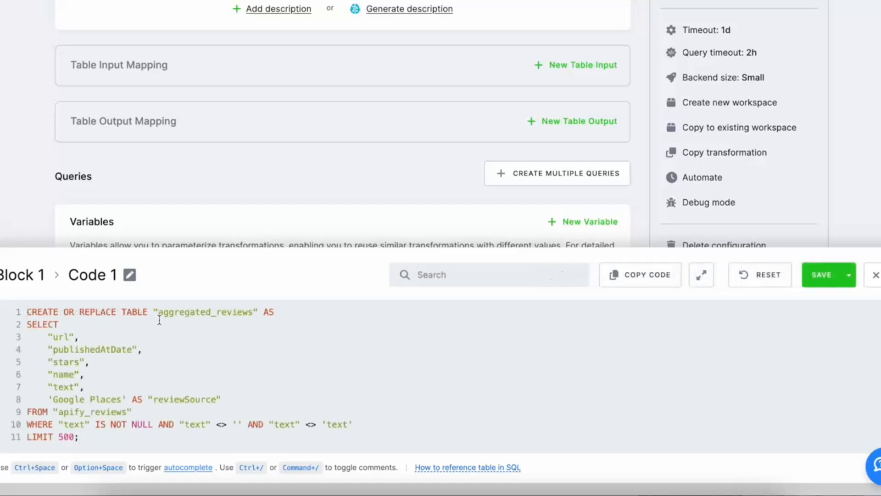
pyautogui.moveTo(43, 338); pyautogui.dragTo(232, 398)
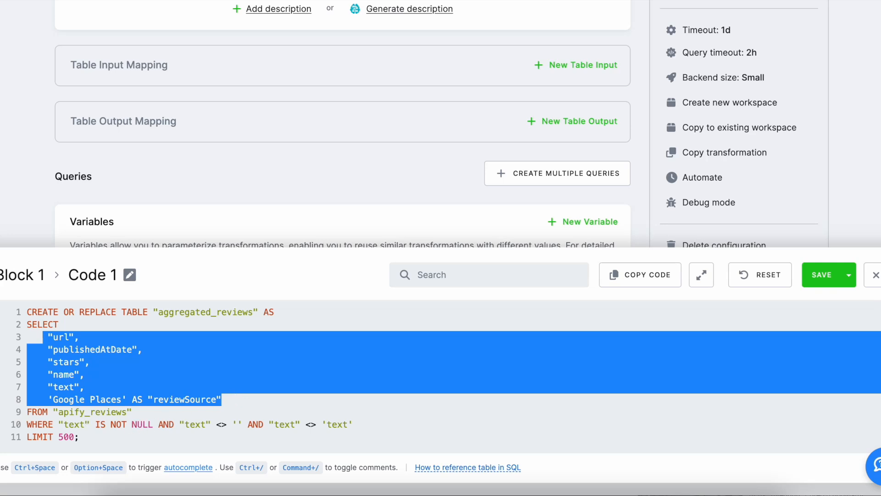
pyautogui.click(83, 436)
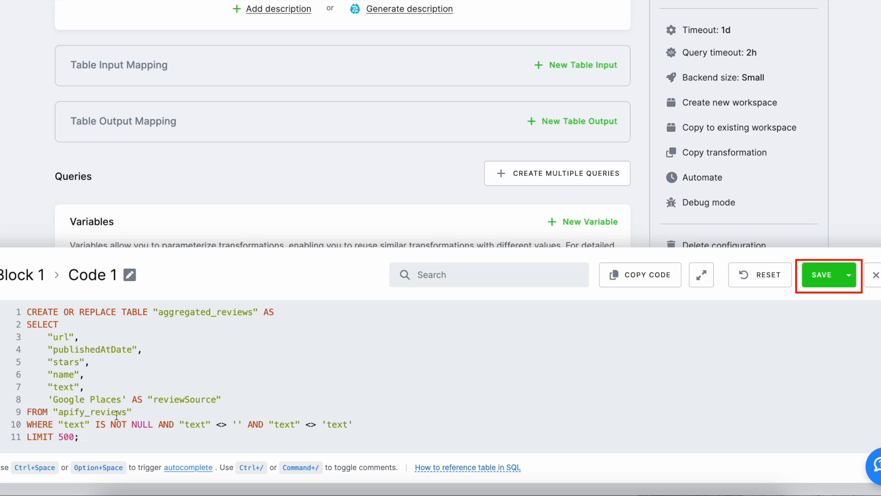
pyautogui.click(815, 280)
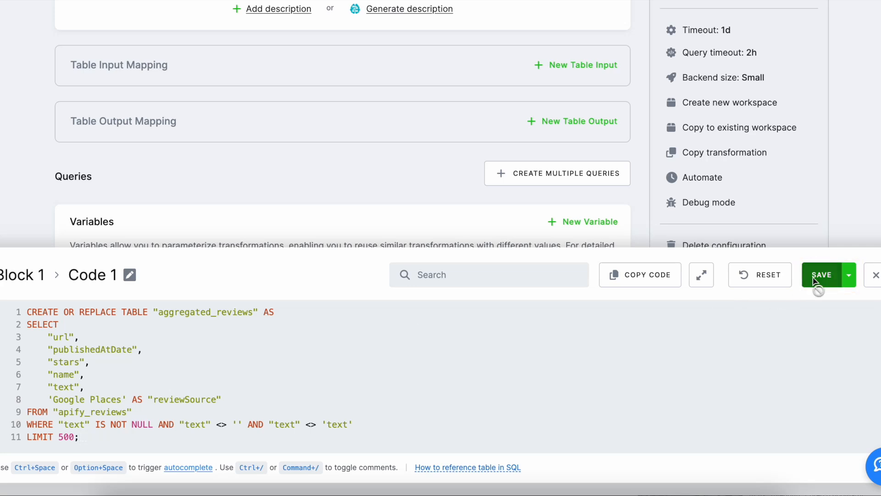
pyautogui.click(876, 277)
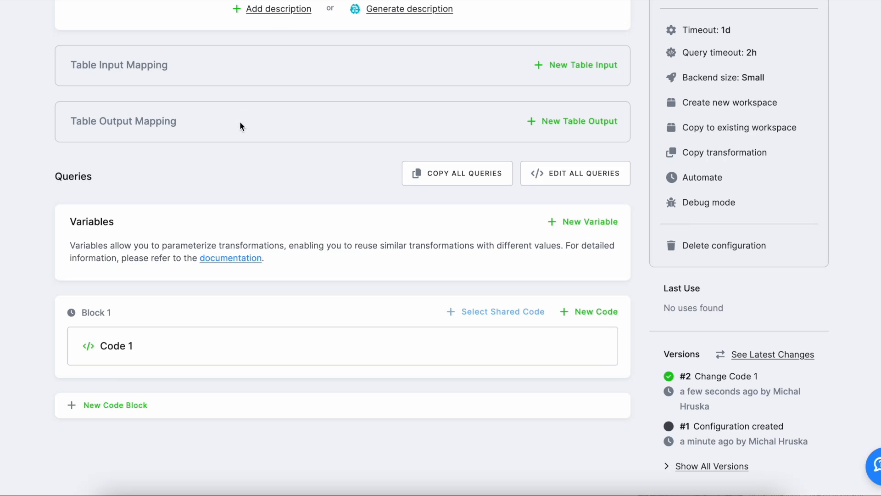
# - Copy the table name aggregated_reviews from the Code 1 query and close the code editor
pyautogui.scroll(-1, 245, 168)
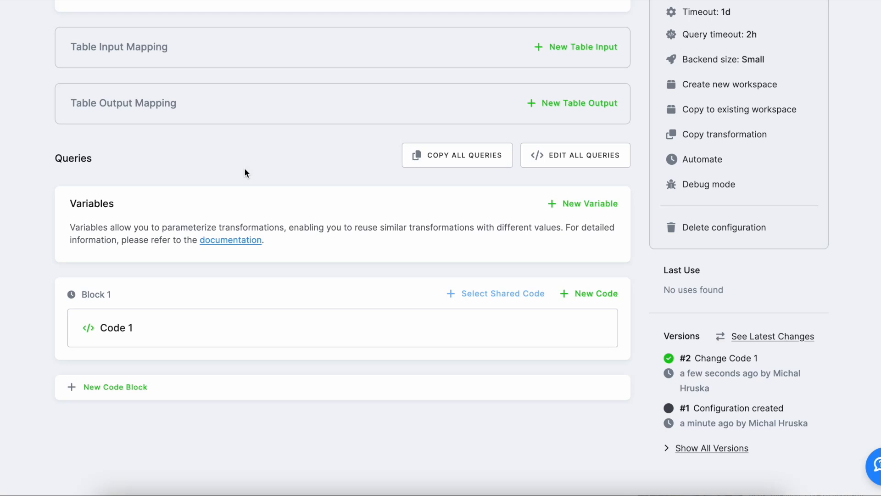
pyautogui.click(222, 331)
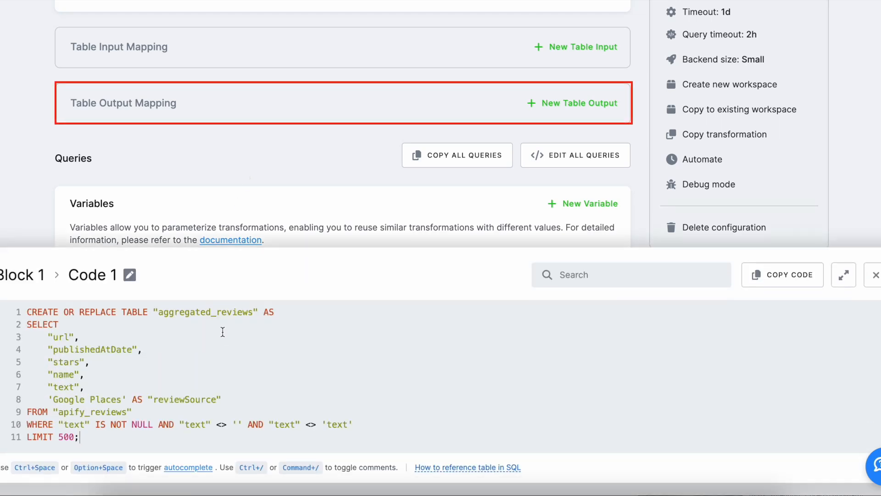
pyautogui.doubleClick(190, 312)
pyautogui.hotkey('ctrl', 'c')
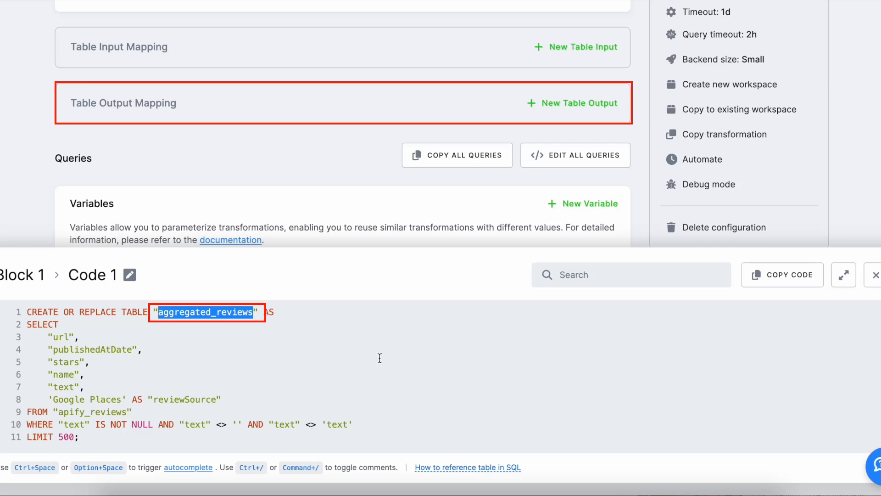
pyautogui.click(877, 274)
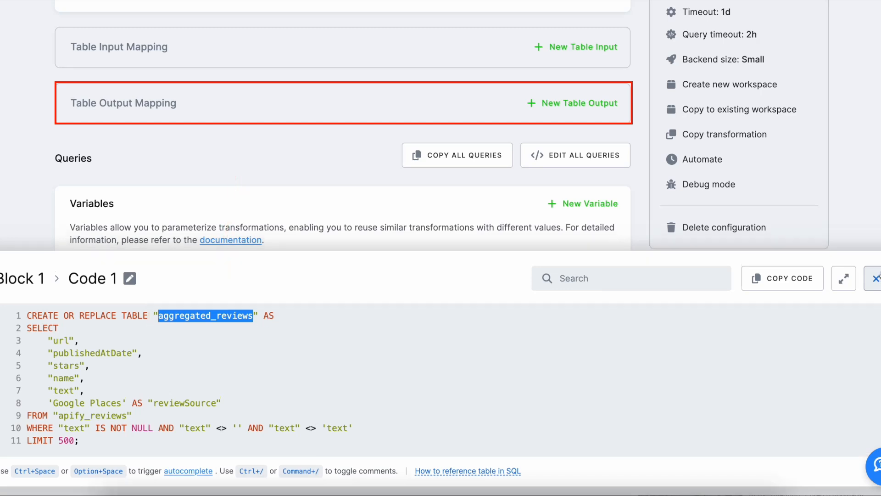
# - Add a table output mapping for aggregated_reviews, with a new OUT bucket reviews-data-cleaning as its destination
pyautogui.click(574, 107)
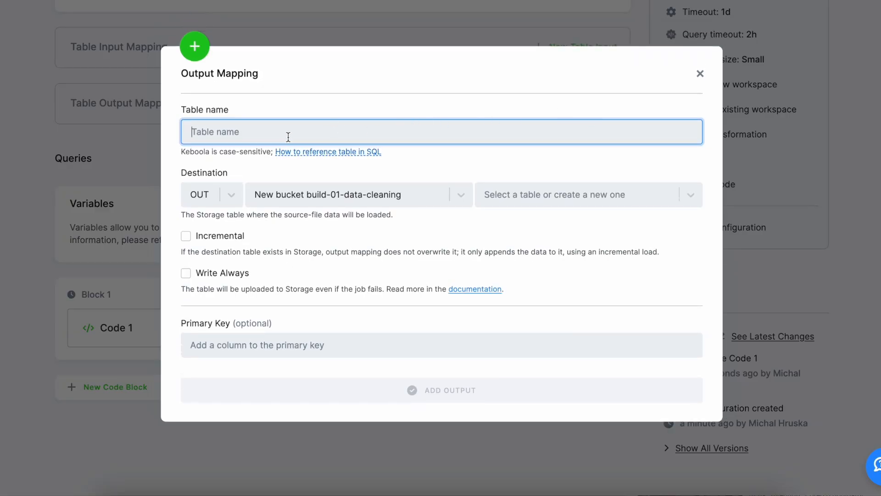
pyautogui.hotkey('ctrl', 'v')
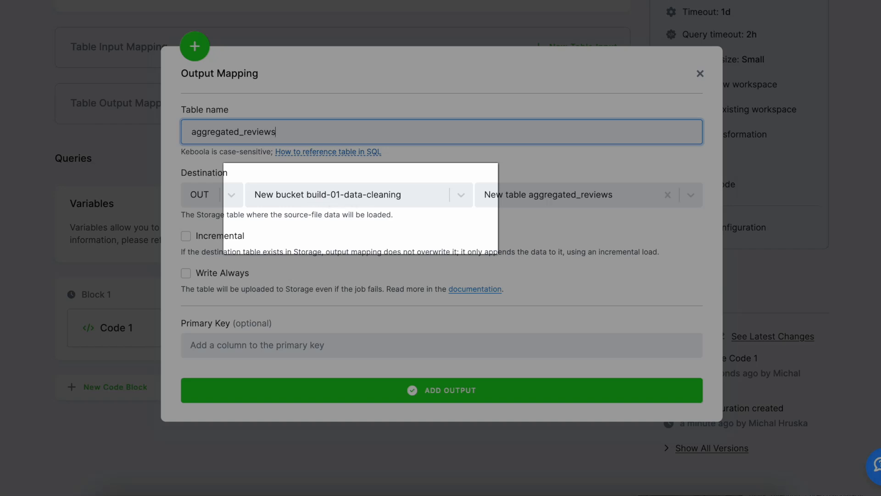
pyautogui.click(356, 194)
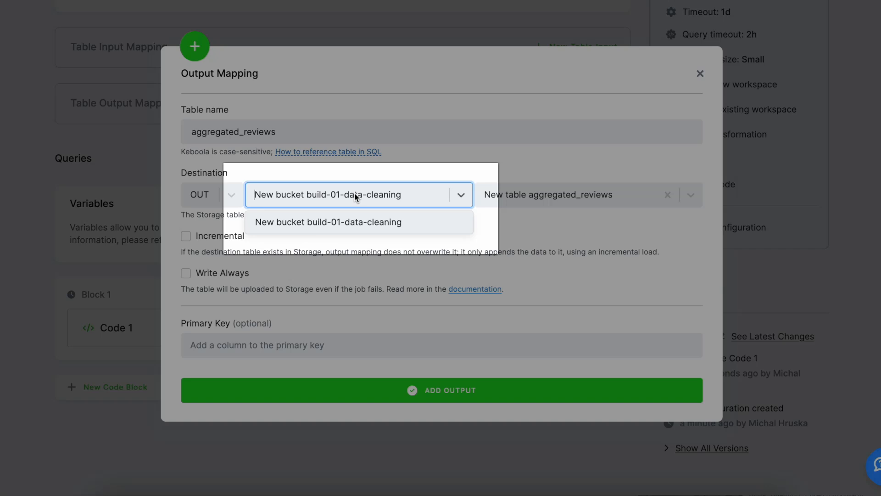
pyautogui.write('review')
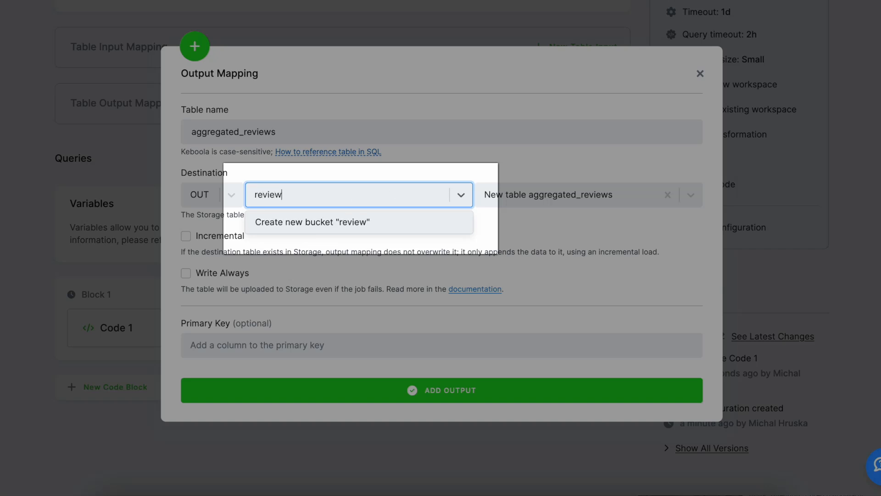
pyautogui.write('s-data-cleaning')
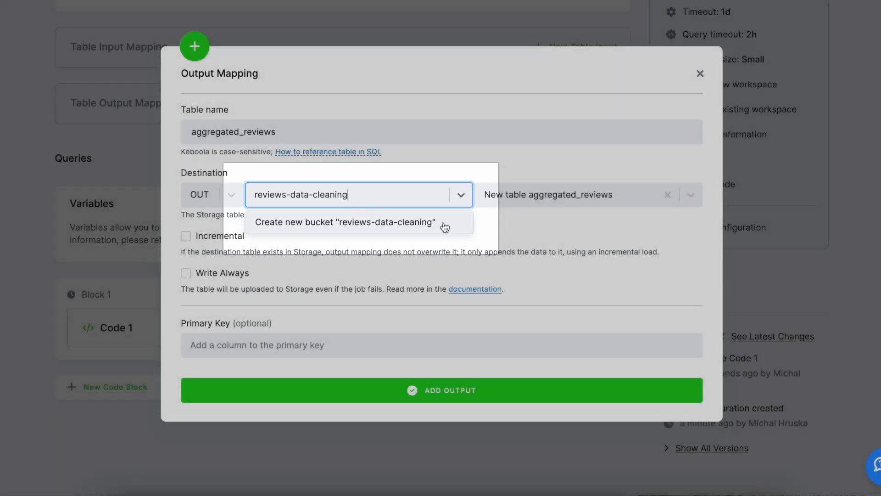
pyautogui.click(444, 227)
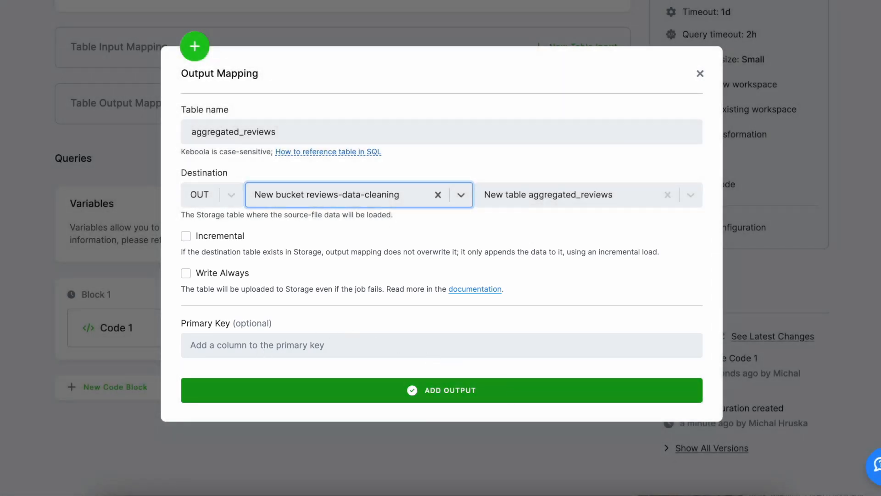
pyautogui.click(511, 394)
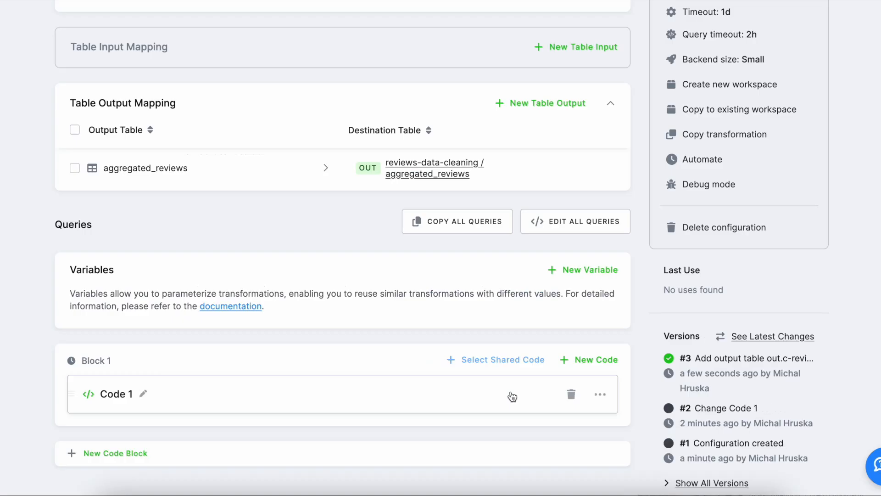
pyautogui.click(512, 396)
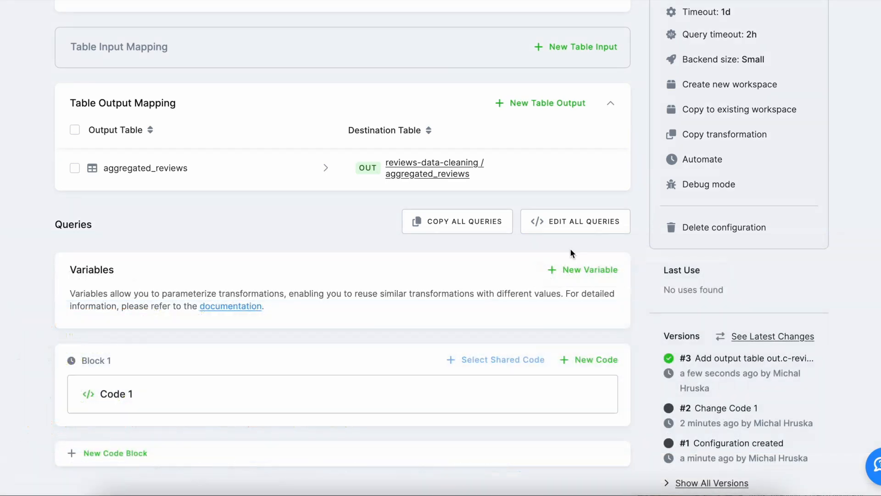
pyautogui.scroll(1, 571, 250)
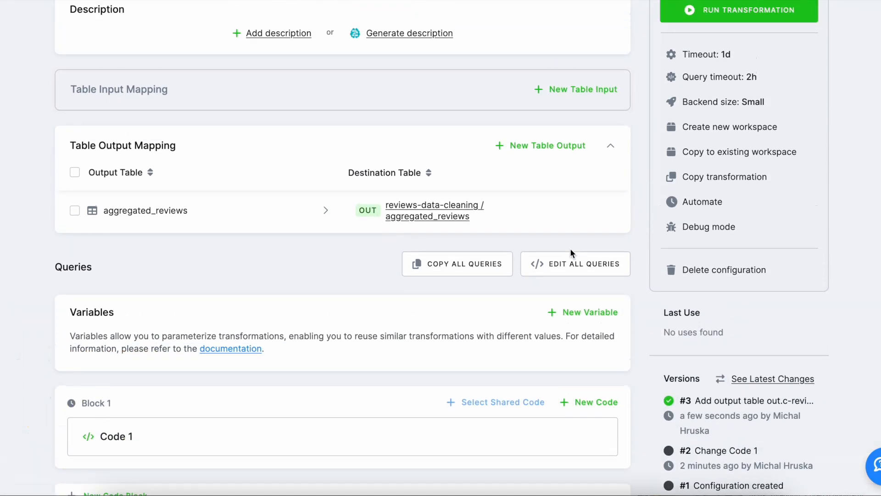
pyautogui.click(588, 94)
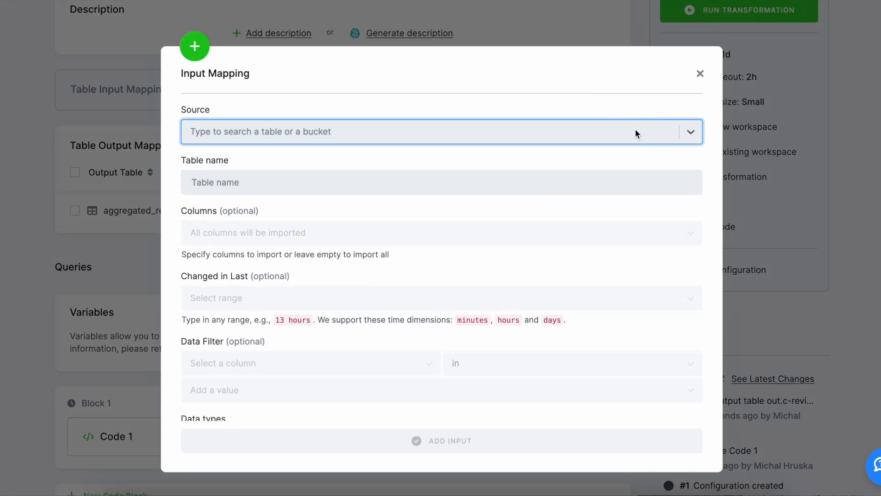
pyautogui.click(684, 133)
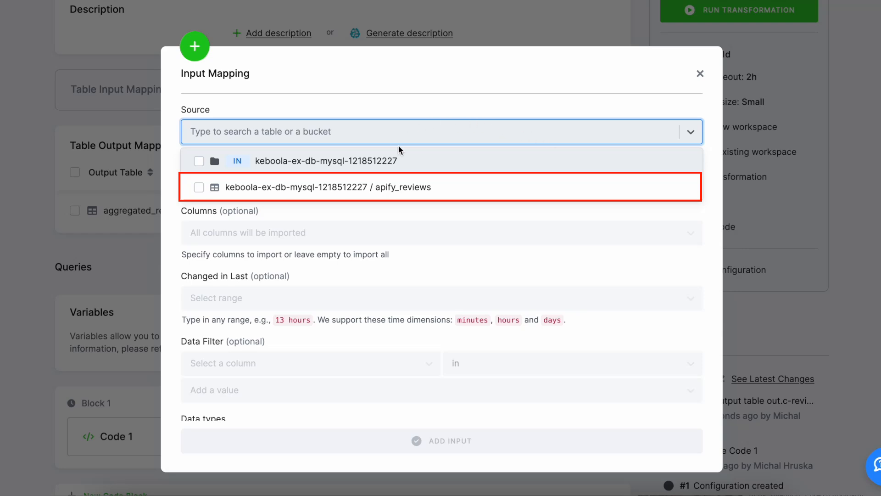
pyautogui.click(438, 189)
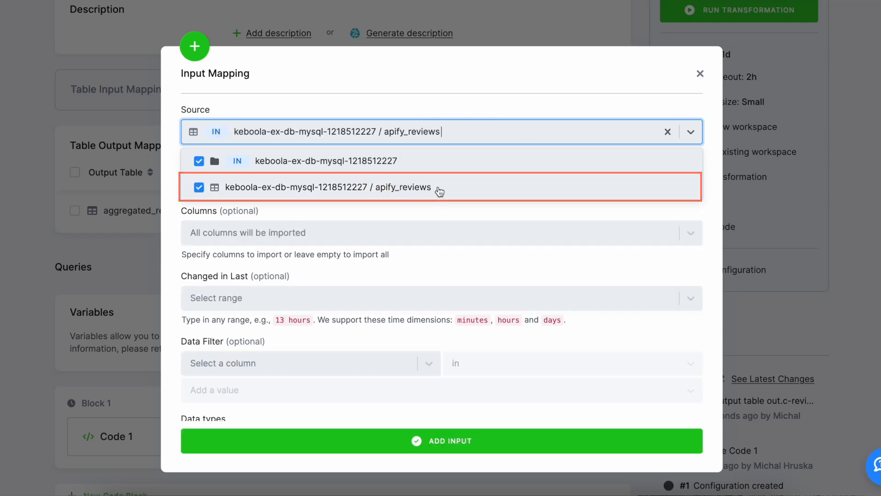
pyautogui.click(419, 90)
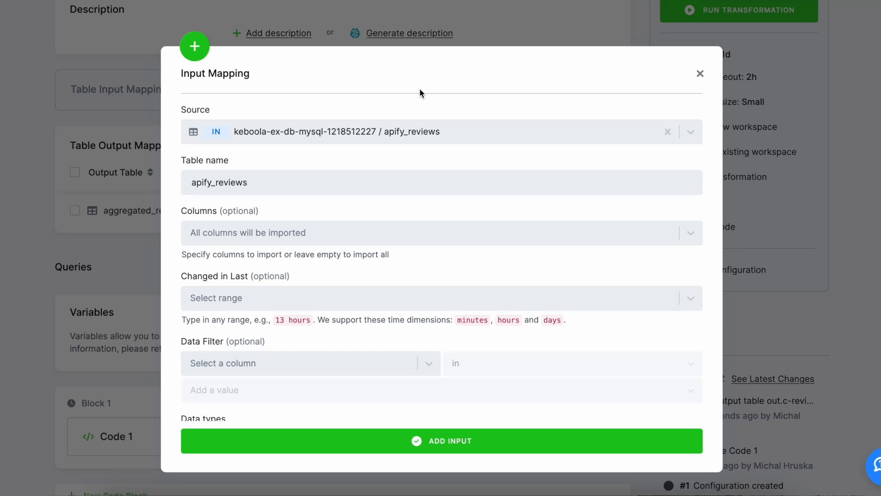
pyautogui.click(498, 449)
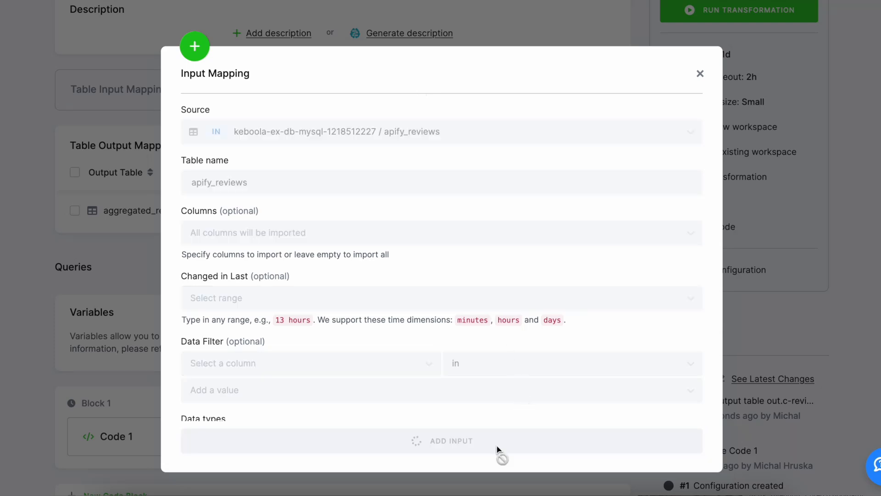
# - Run the [build][01] Data Cleaning transformation and confirm the run
pyautogui.scroll(4, 293, 415)
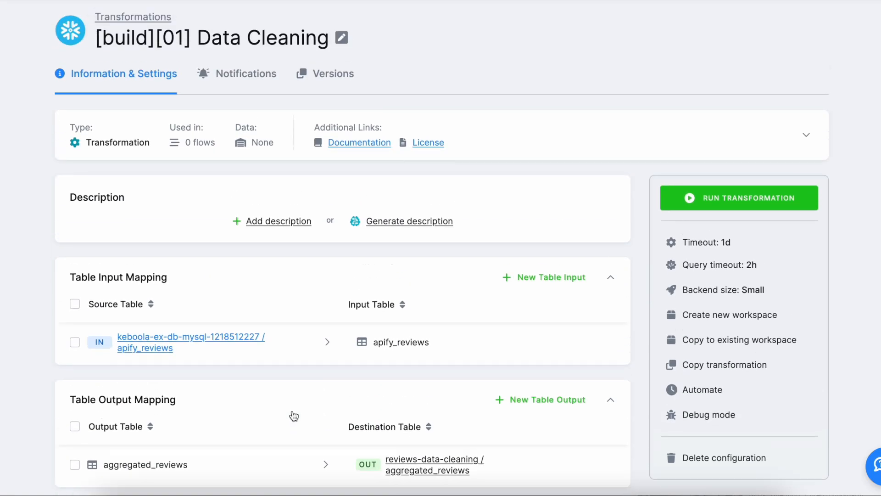
pyautogui.click(742, 198)
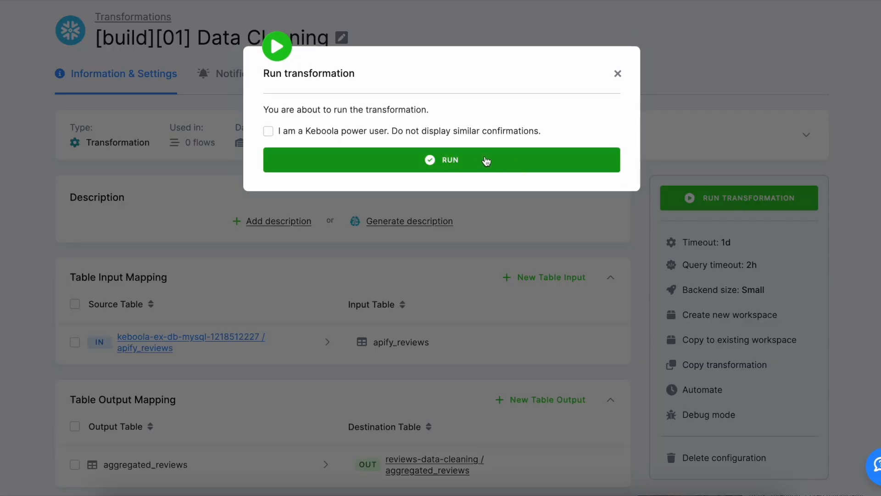
pyautogui.click(485, 161)
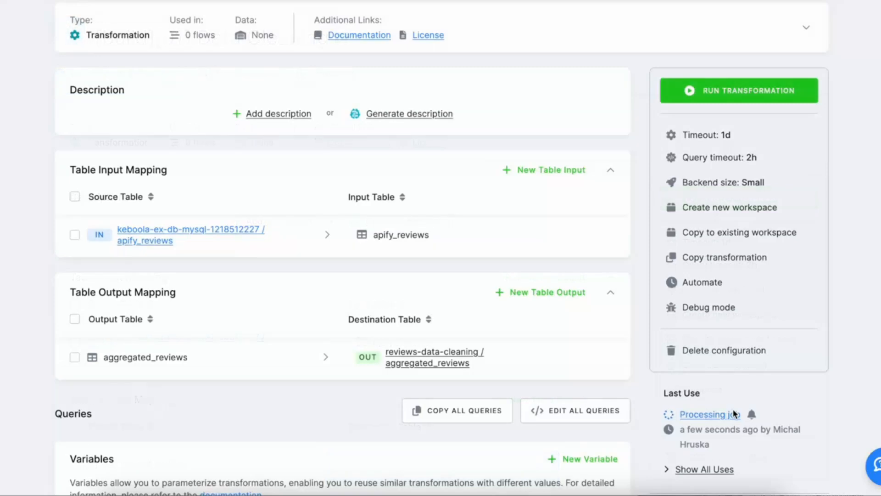
# - Open the job details of the [build][01] Data Cleaning run from the project's job list
pyautogui.scroll(5, 723, 422)
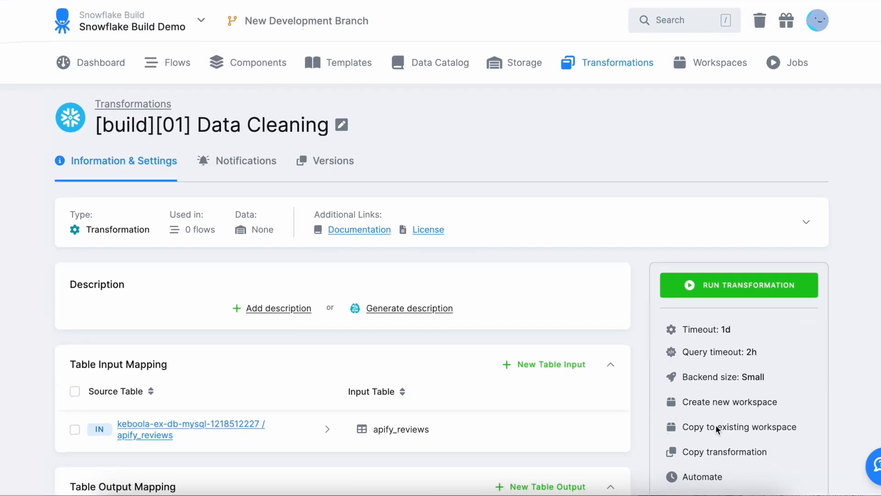
pyautogui.click(797, 63)
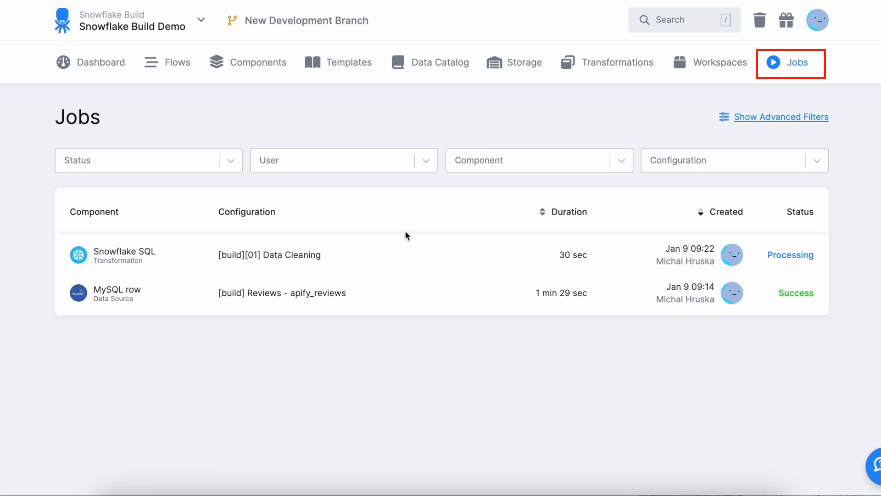
pyautogui.click(394, 259)
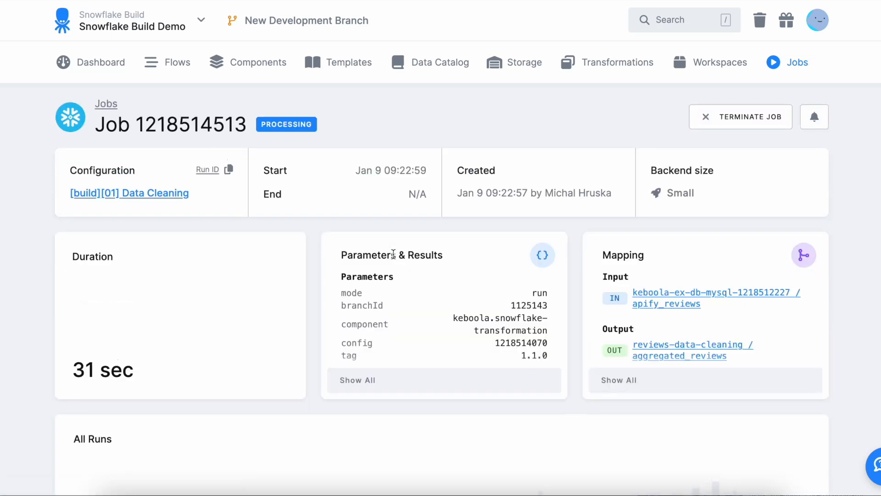
# - Review the job's input and output mapping, then read through its event log to the earliest entry
pyautogui.scroll(-3, 394, 255)
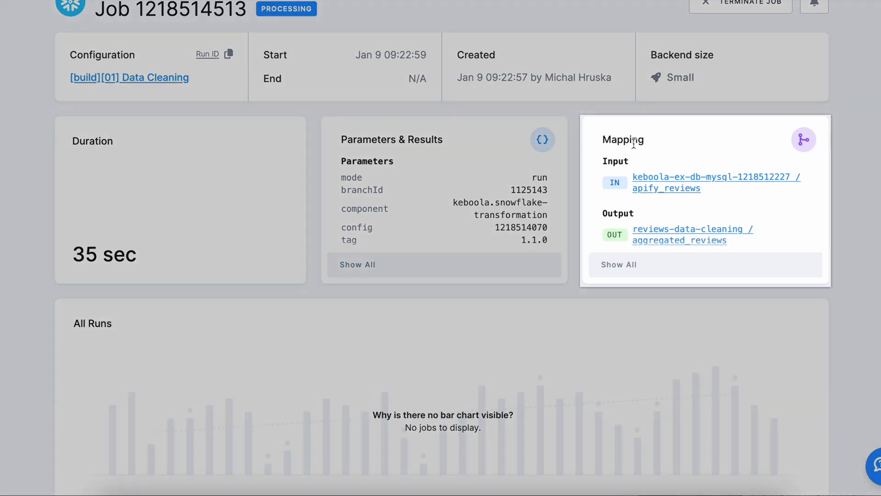
pyautogui.moveTo(647, 183)
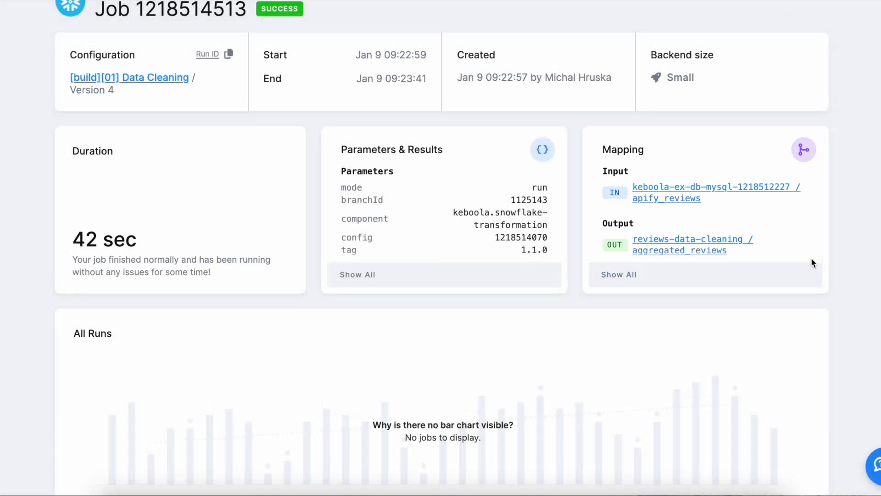
pyautogui.scroll(-5, 833, 283)
pyautogui.scroll(-12, 833, 285)
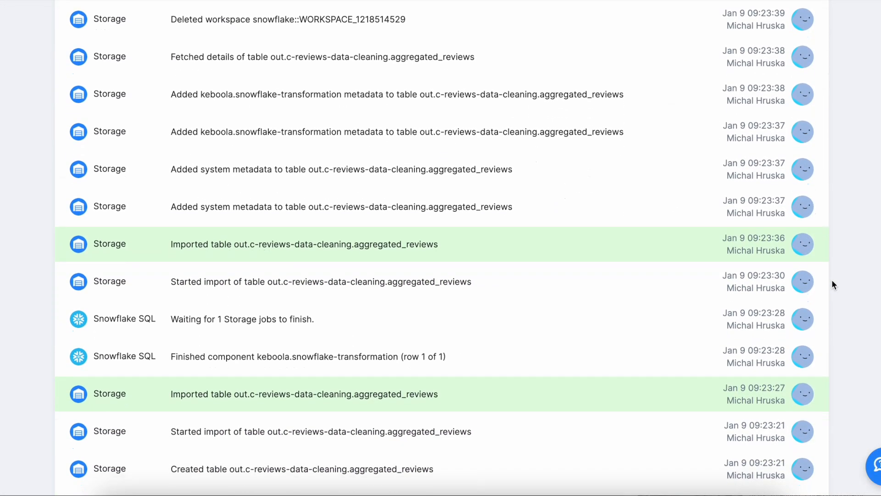
pyautogui.scroll(-10, 832, 281)
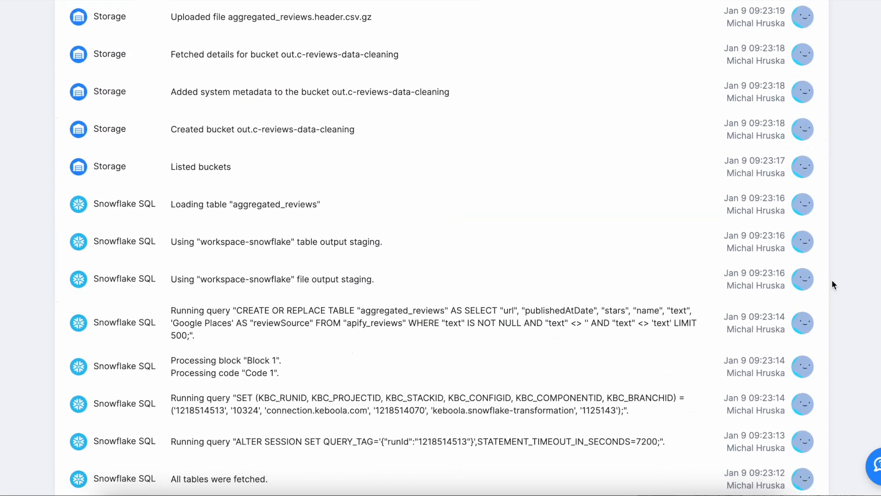
pyautogui.scroll(-4, 833, 284)
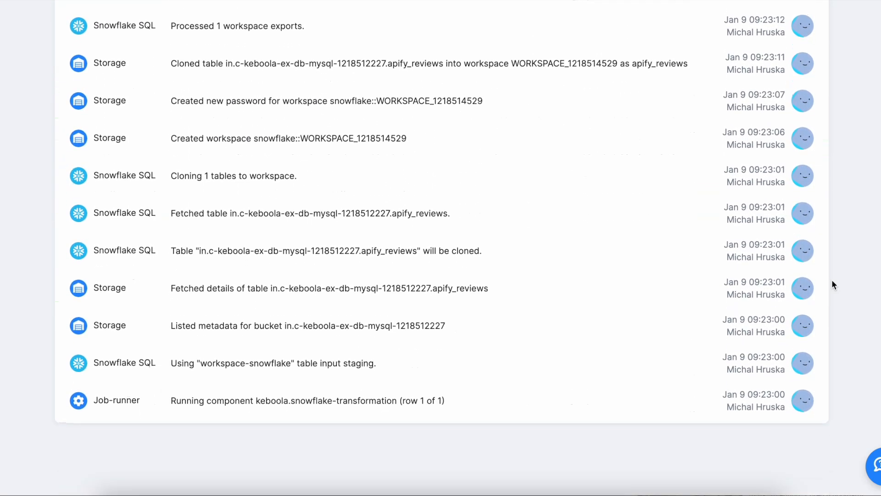
pyautogui.scroll(18, 833, 285)
pyautogui.scroll(20, 832, 285)
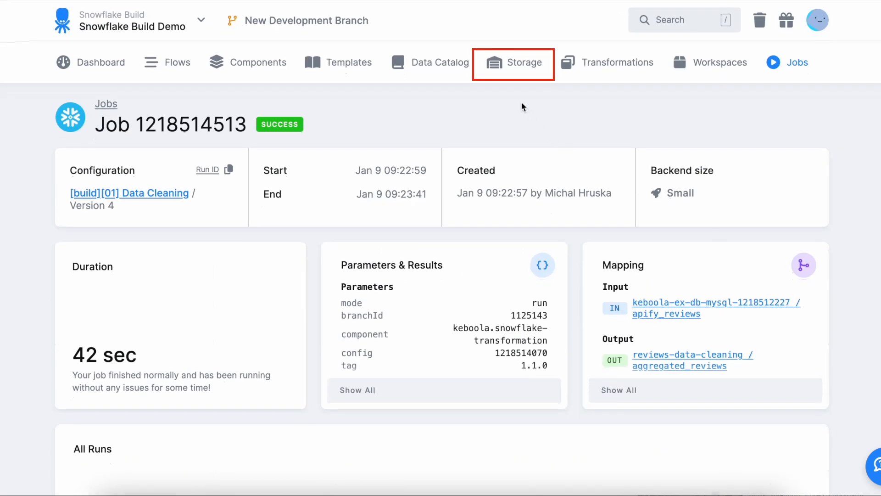
# - Open the aggregated_reviews table from the reviews-data-cleaning bucket in Storage and display its data sample
pyautogui.click(514, 62)
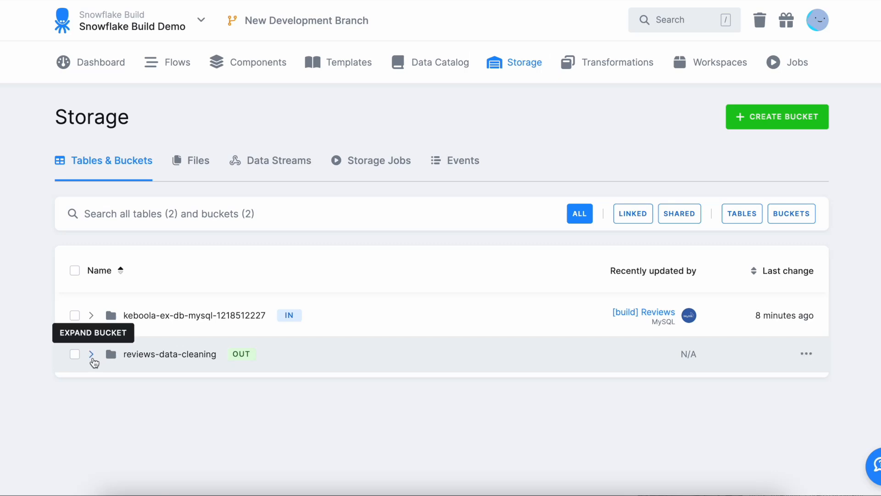
pyautogui.click(91, 354)
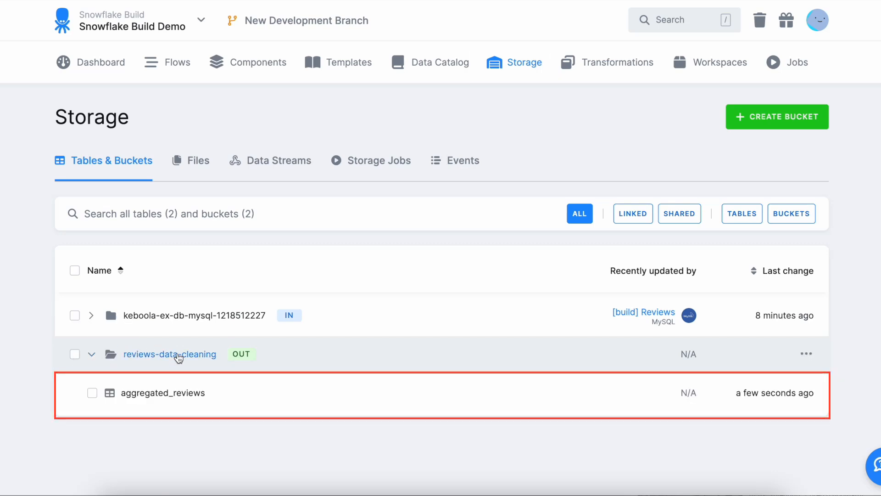
pyautogui.click(218, 393)
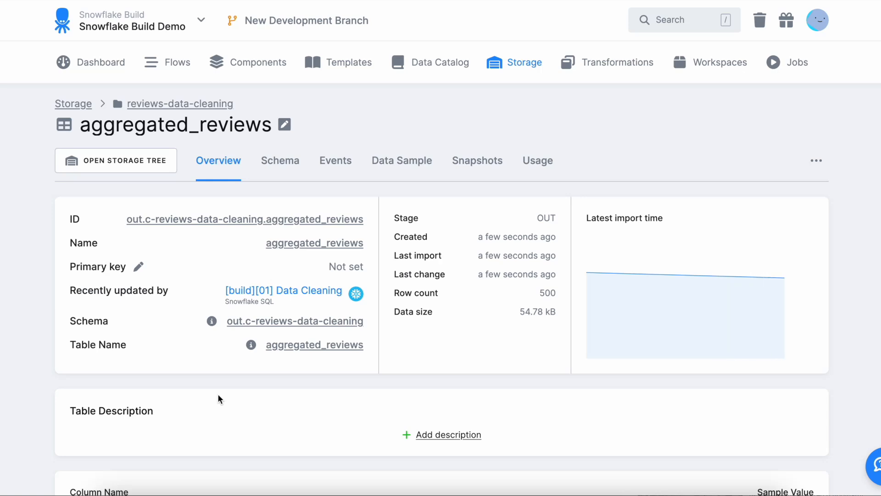
pyautogui.click(408, 165)
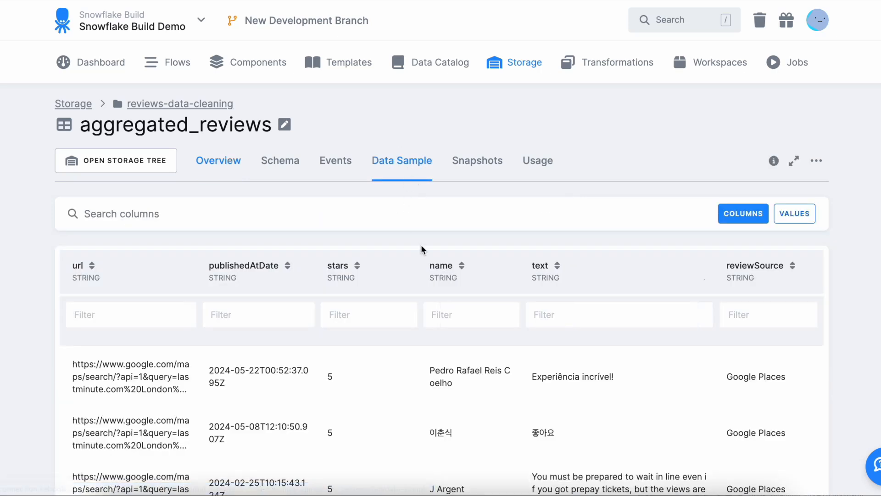
# - Examine the name and text columns across the sample rows of aggregated_reviews
pyautogui.scroll(-3, 422, 249)
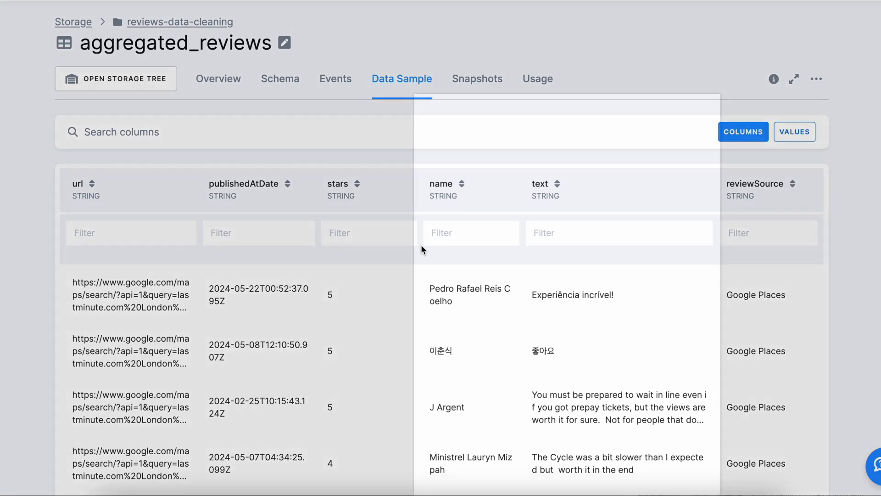
pyautogui.scroll(-1, 421, 244)
pyautogui.scroll(1, 421, 248)
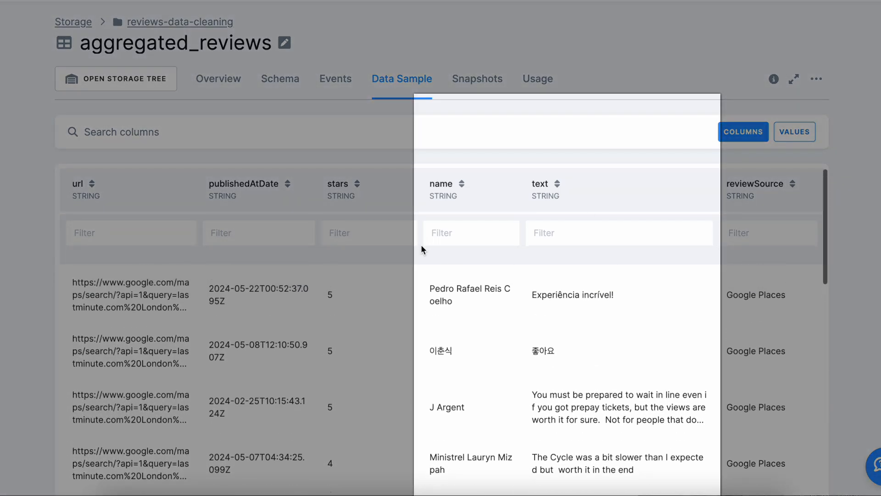
pyautogui.scroll(-2, 857, 257)
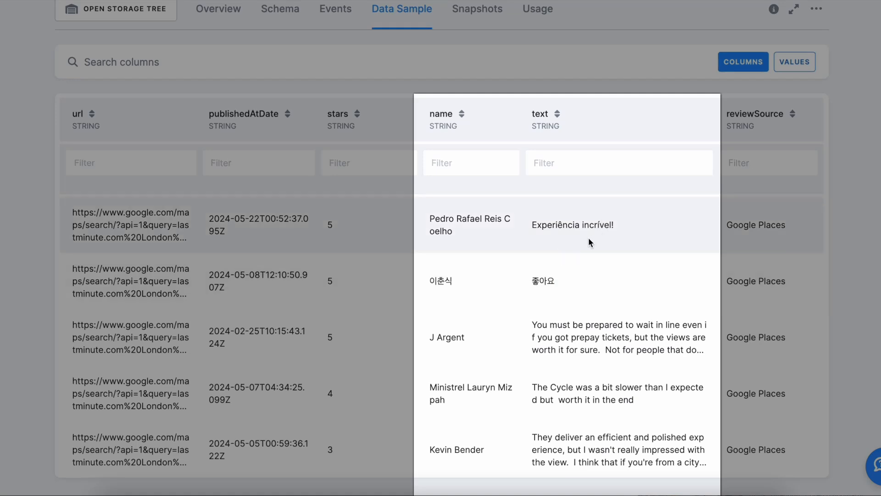
pyautogui.scroll(-2, 578, 282)
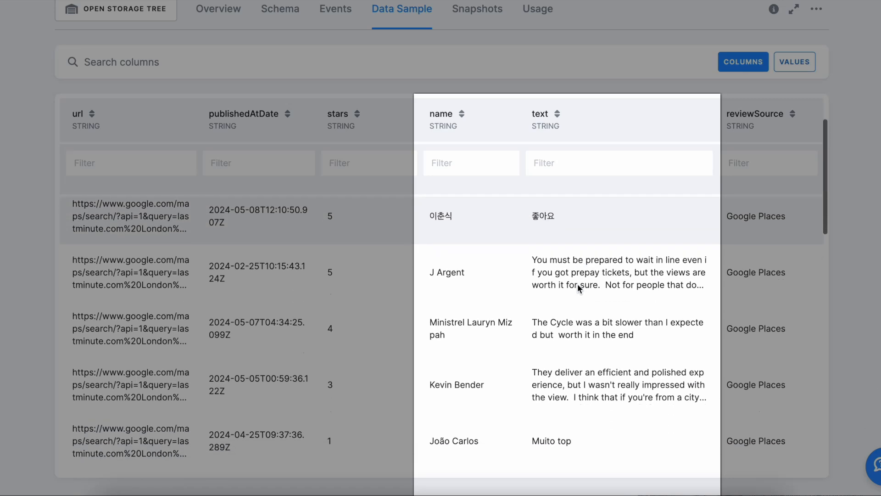
pyautogui.scroll(-2, 566, 310)
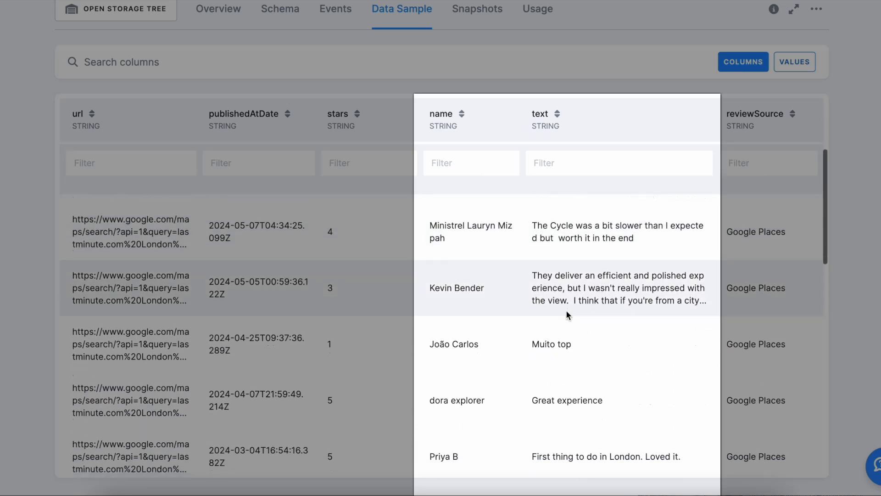
pyautogui.scroll(-1, 566, 310)
pyautogui.scroll(-2, 567, 314)
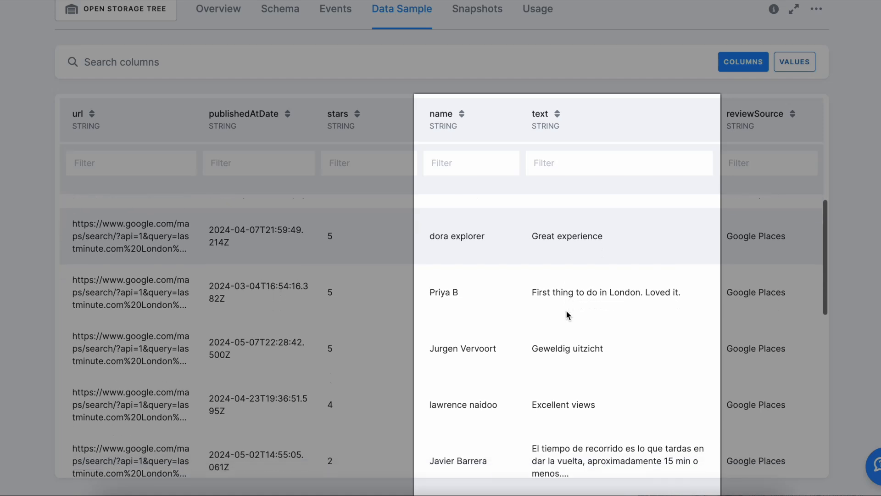
pyautogui.scroll(-1, 567, 315)
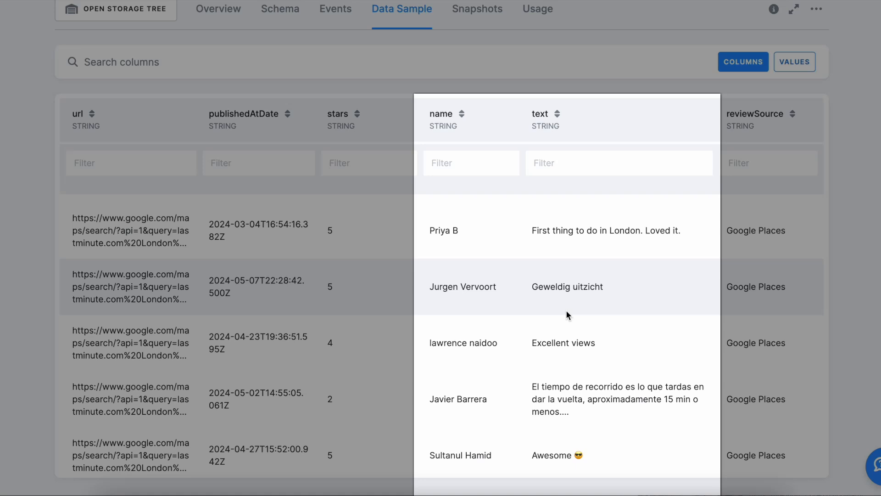
pyautogui.scroll(-1, 567, 313)
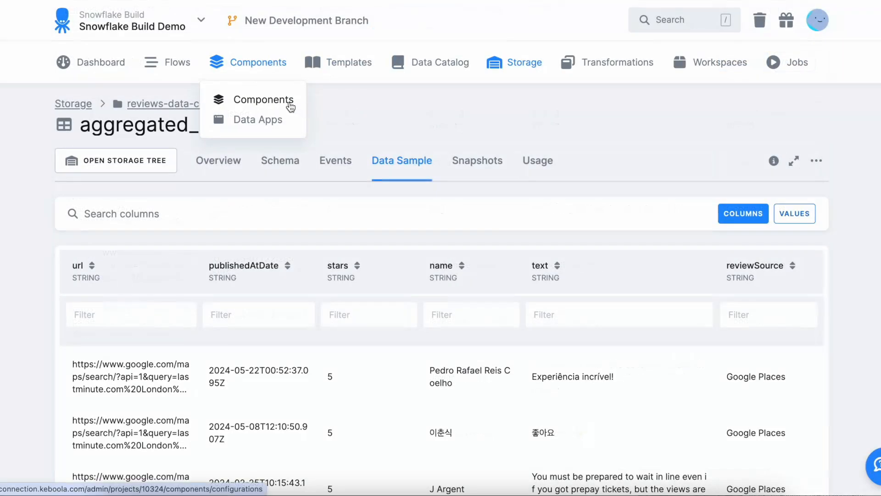
# - Search the catalogue of new components for "generati" and choose the Generative AI application to add
pyautogui.click(290, 106)
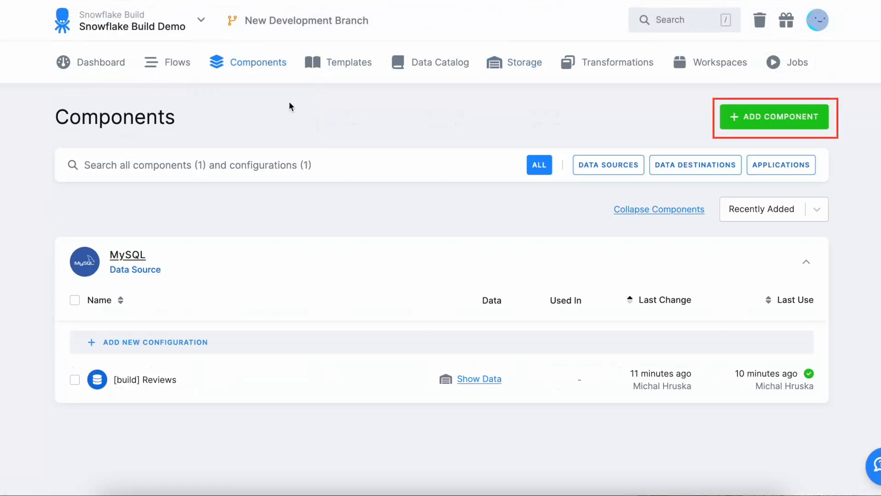
pyautogui.click(763, 125)
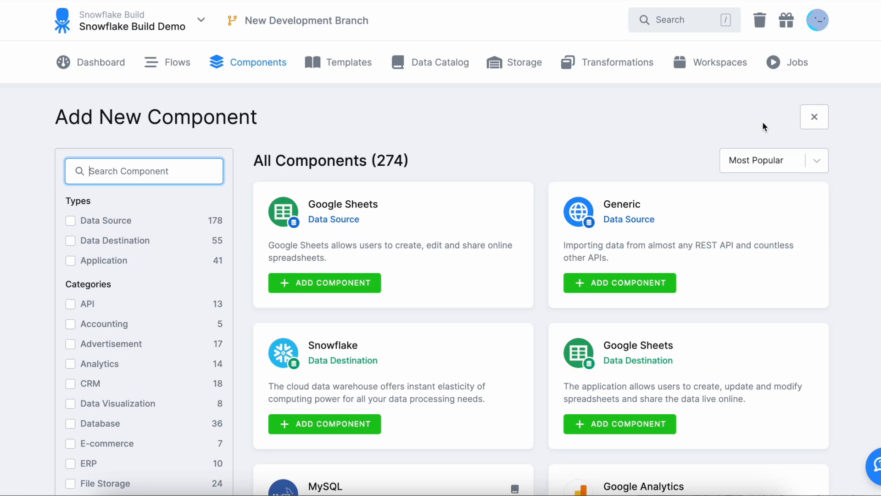
pyautogui.write('generati')
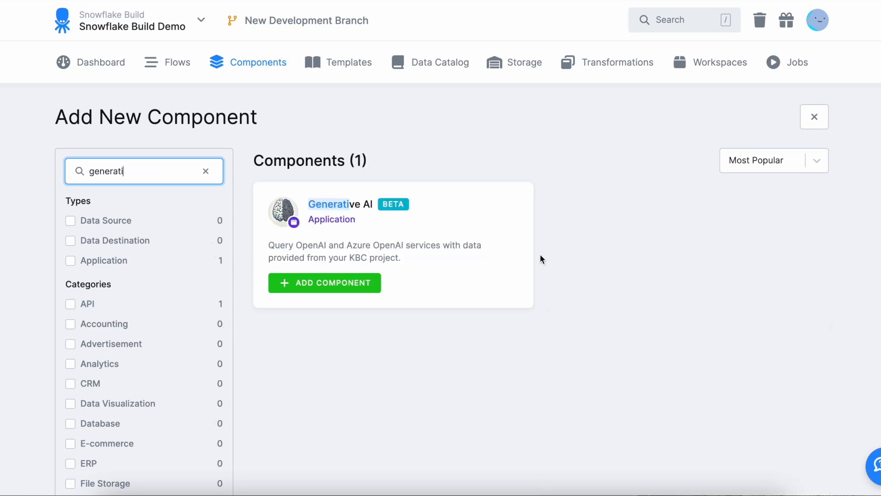
pyautogui.click(321, 288)
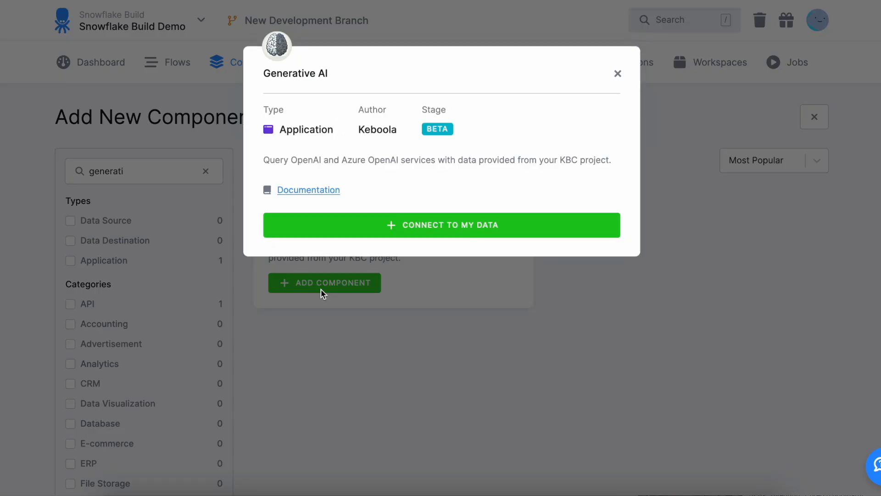
# - Create a Generative AI configuration named "[build] Sentiment analysis, Keyword extraction"
pyautogui.click(359, 227)
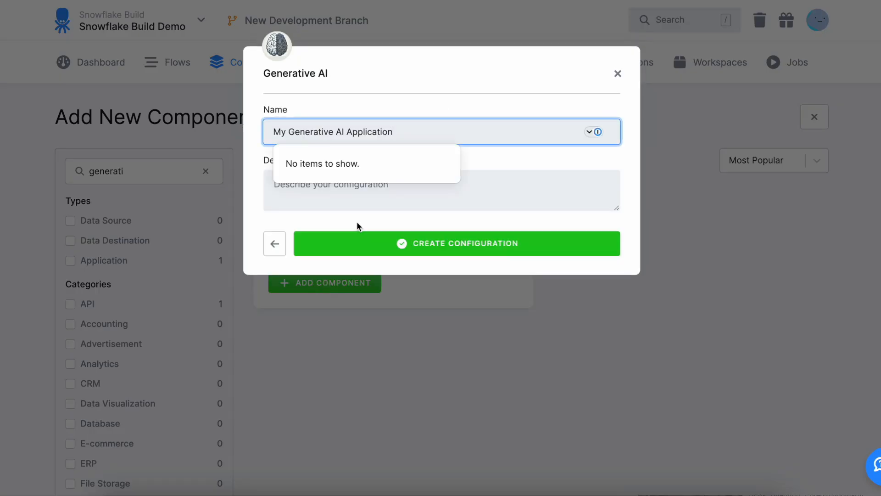
pyautogui.hotkey('ctrl', 'a')
pyautogui.press('BackSpace')
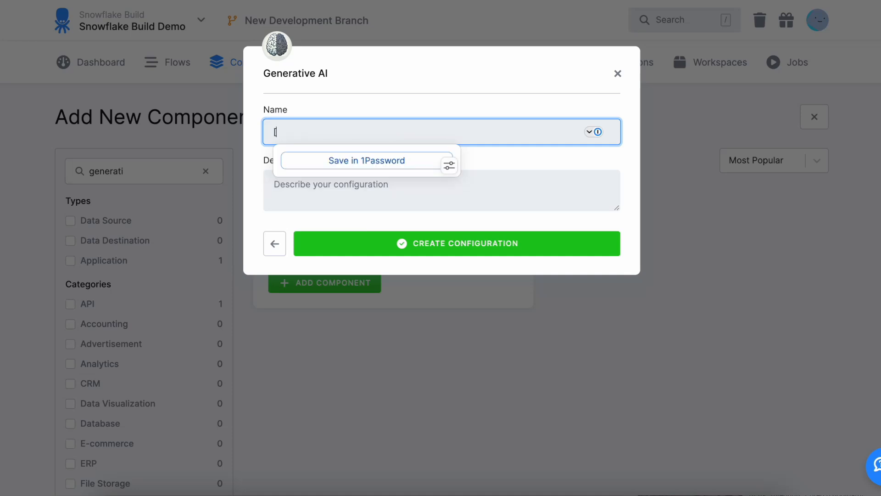
pyautogui.write('[build] Sentiment analysis, Keyword extraction')
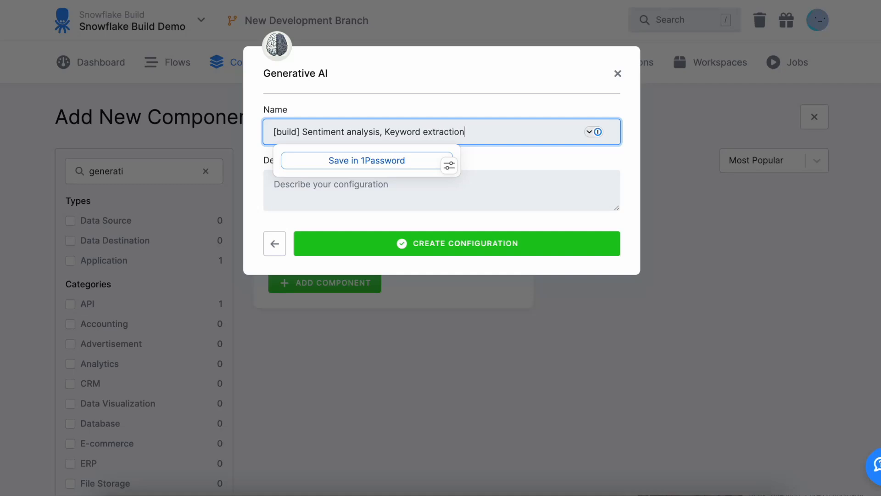
pyautogui.click(545, 247)
# - Set the data source authentication to the Hugging Face service provider, enter the API key, and save the settings
pyautogui.scroll(-4, 444, 215)
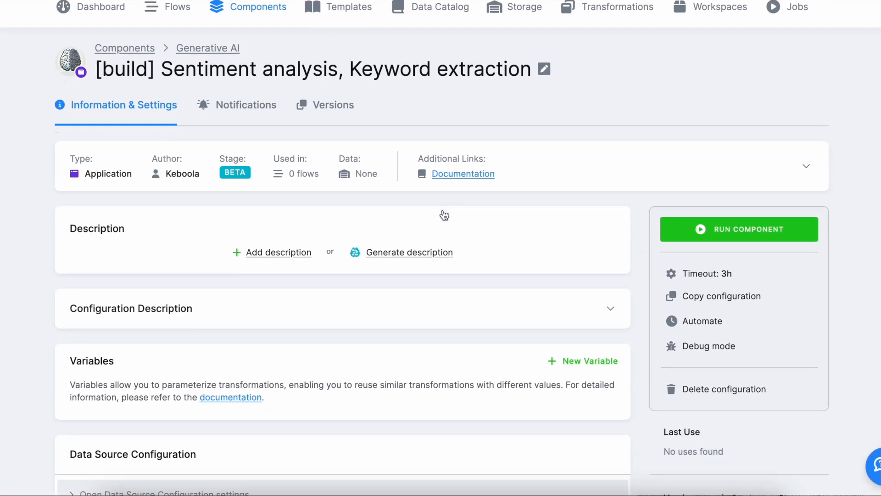
pyautogui.scroll(-1, 444, 215)
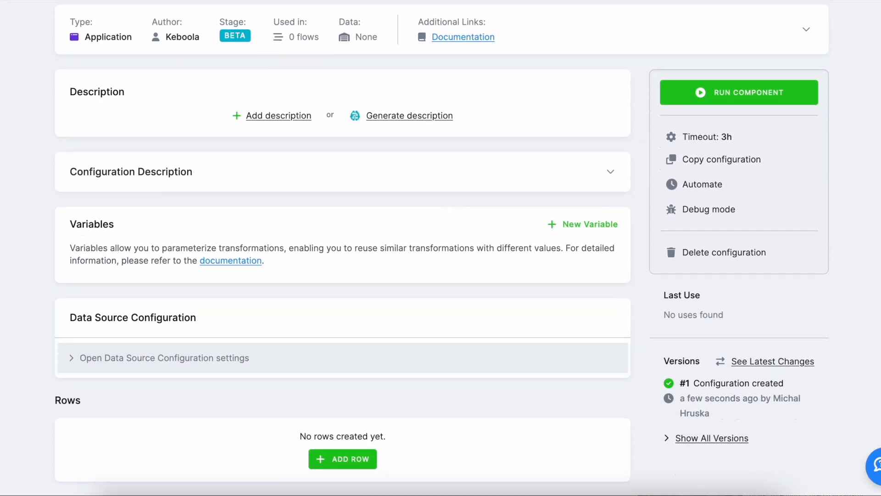
pyautogui.click(226, 356)
pyautogui.scroll(-2, 225, 355)
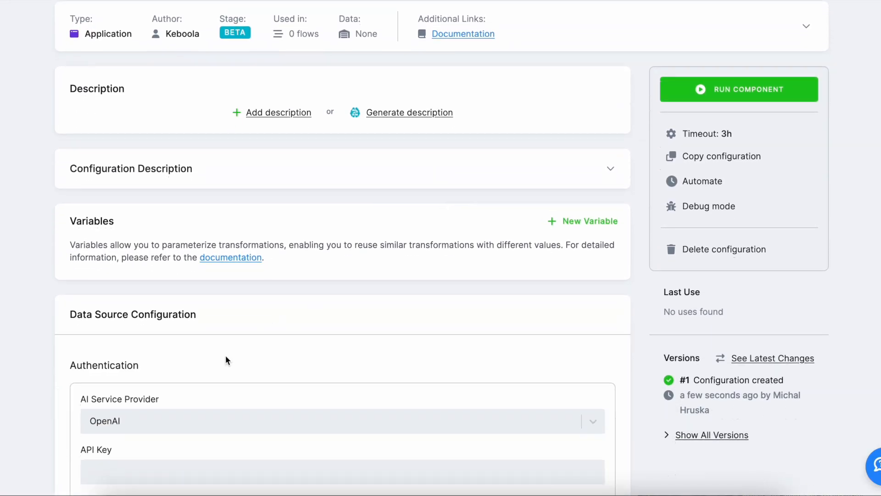
pyautogui.scroll(-1, 226, 356)
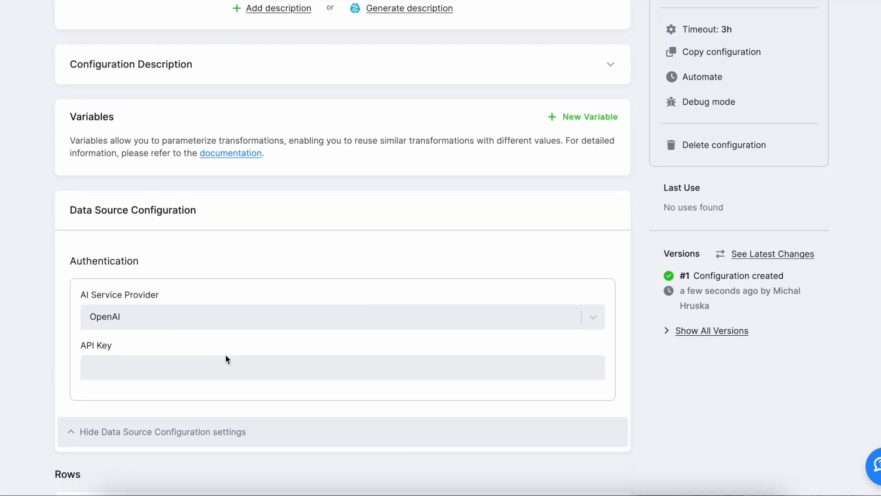
pyautogui.click(198, 278)
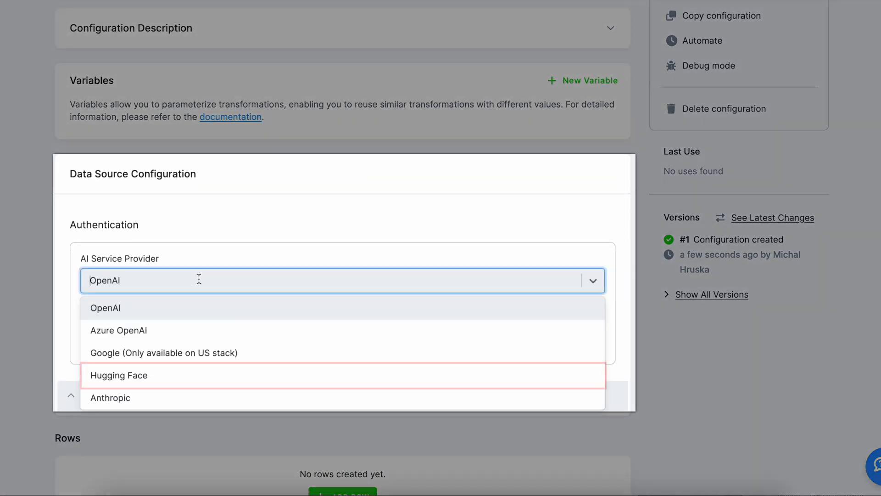
pyautogui.click(172, 379)
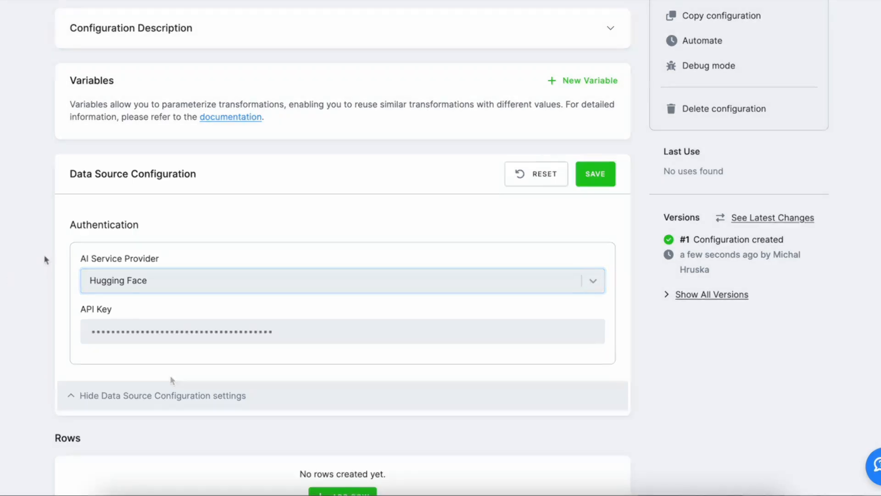
pyautogui.scroll(-1, 45, 256)
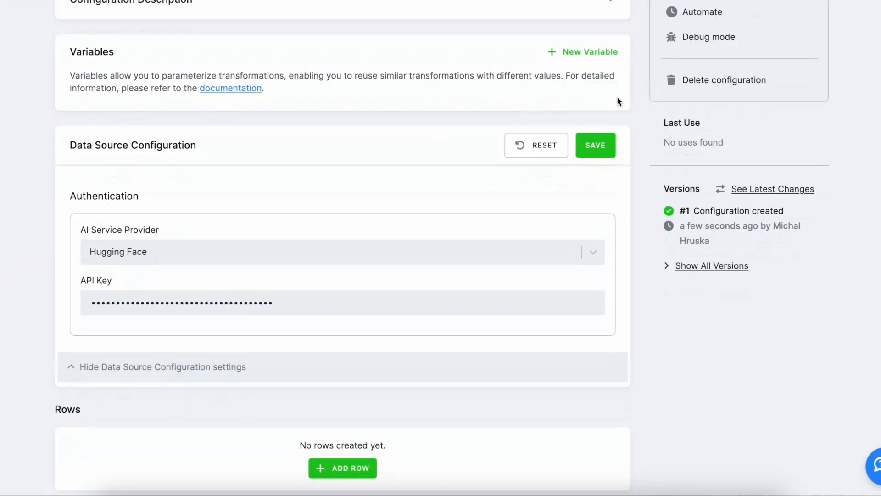
pyautogui.click(599, 147)
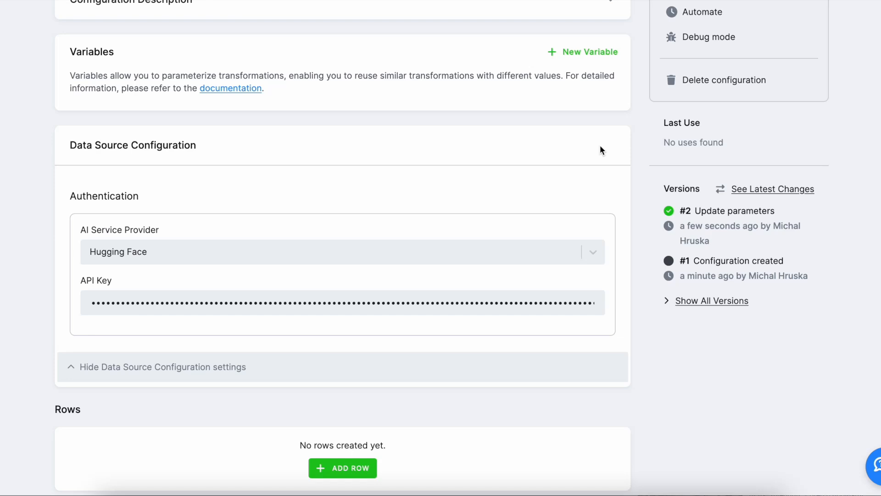
# - Add a configuration row named "Sentiment and Keywords" to the Generative AI configuration
pyautogui.scroll(4, 600, 146)
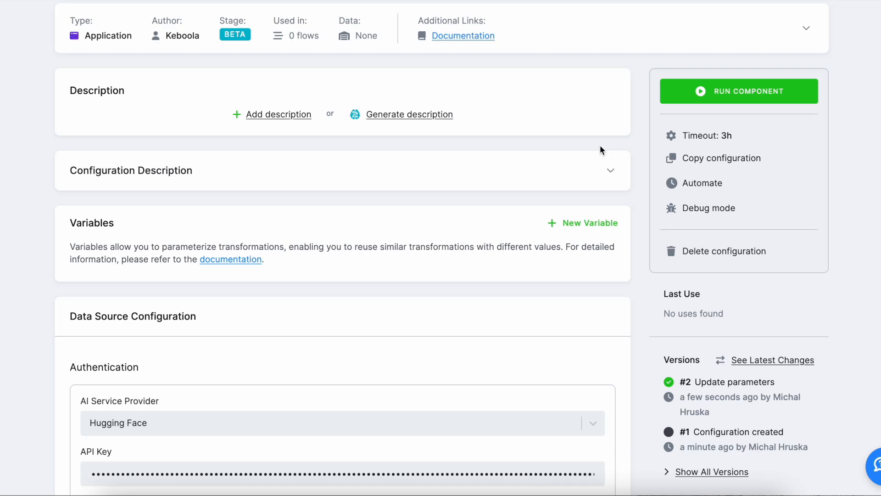
pyautogui.scroll(-1, 600, 145)
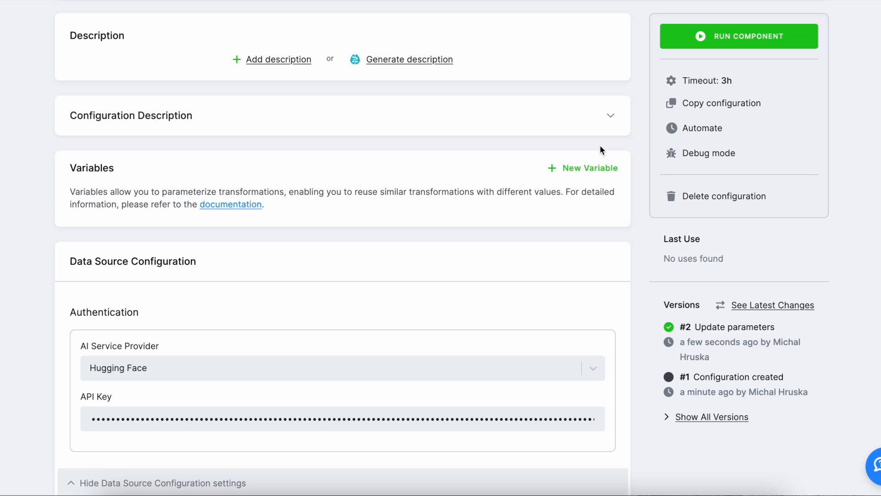
pyautogui.scroll(-2, 601, 147)
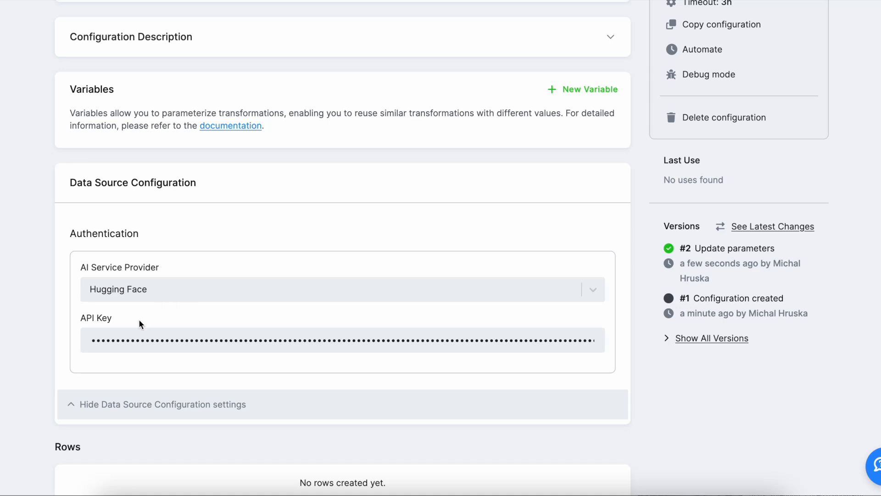
pyautogui.scroll(-3, 157, 326)
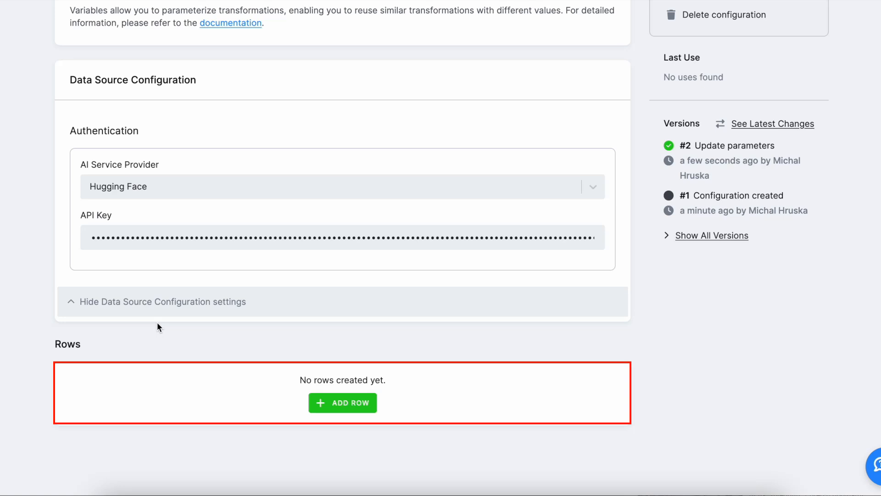
pyautogui.click(338, 408)
pyautogui.write('S')
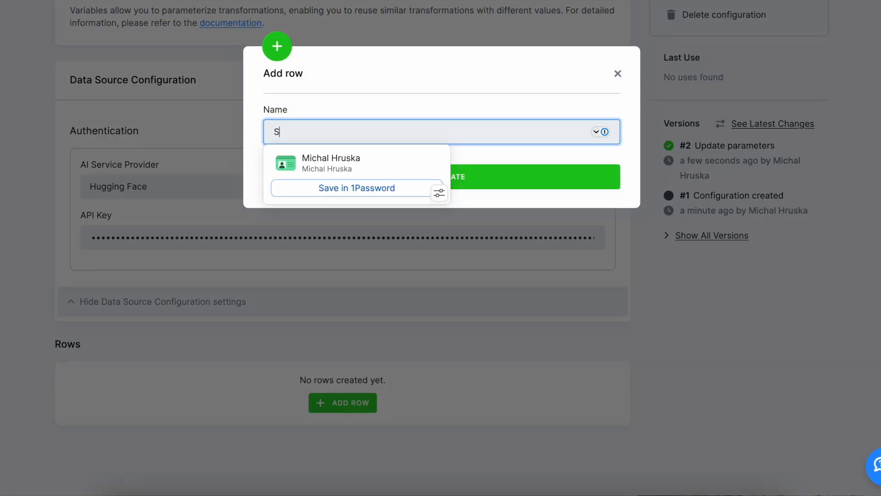
pyautogui.write('entiment and Keywords')
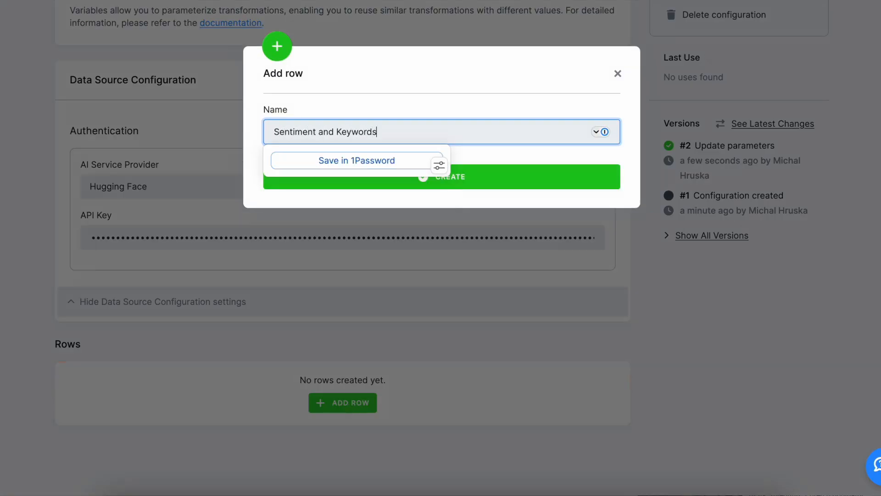
pyautogui.click(513, 180)
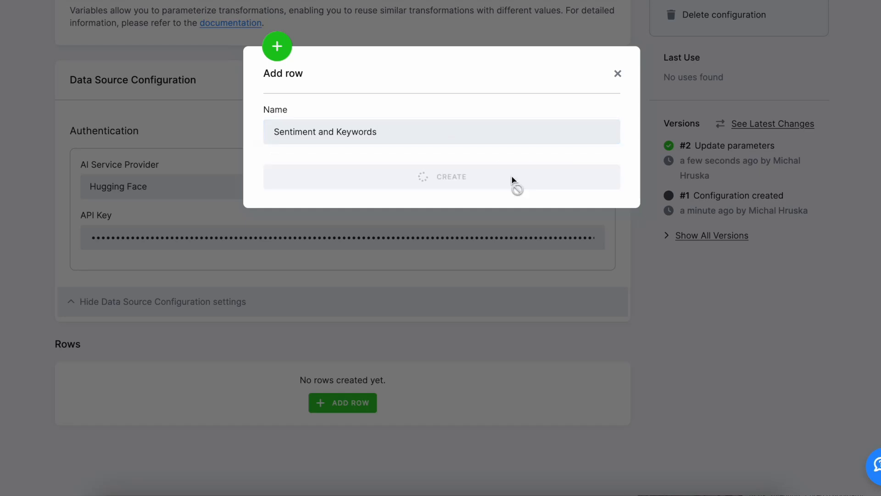
# - Add the aggregated_reviews table from the reviews-data-cleaning bucket as the row's table input
pyautogui.scroll(-1, 513, 181)
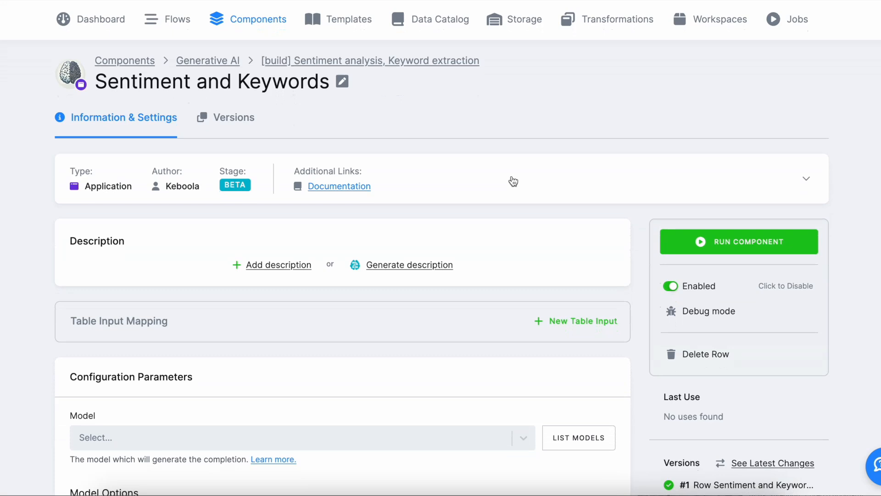
pyautogui.scroll(-1, 513, 181)
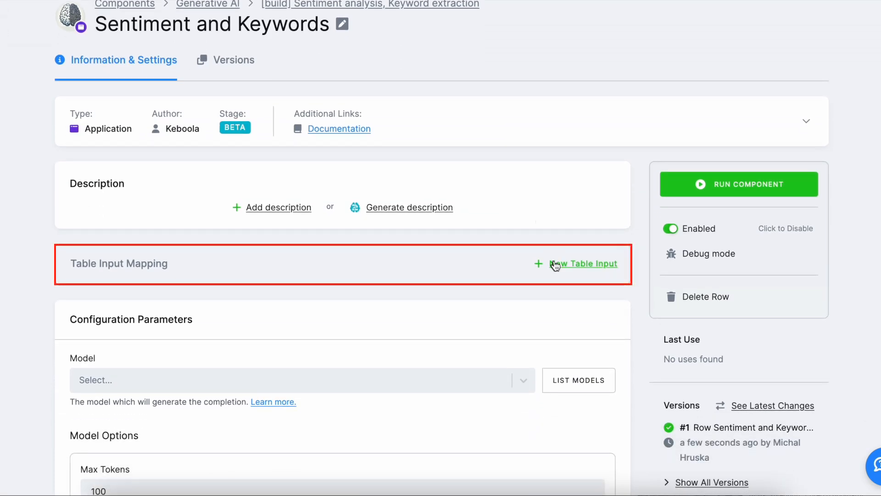
pyautogui.click(557, 265)
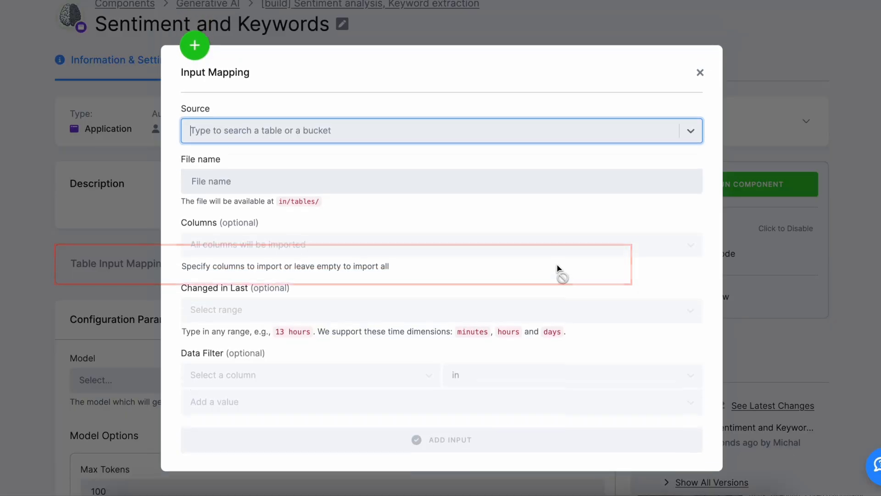
pyautogui.click(689, 133)
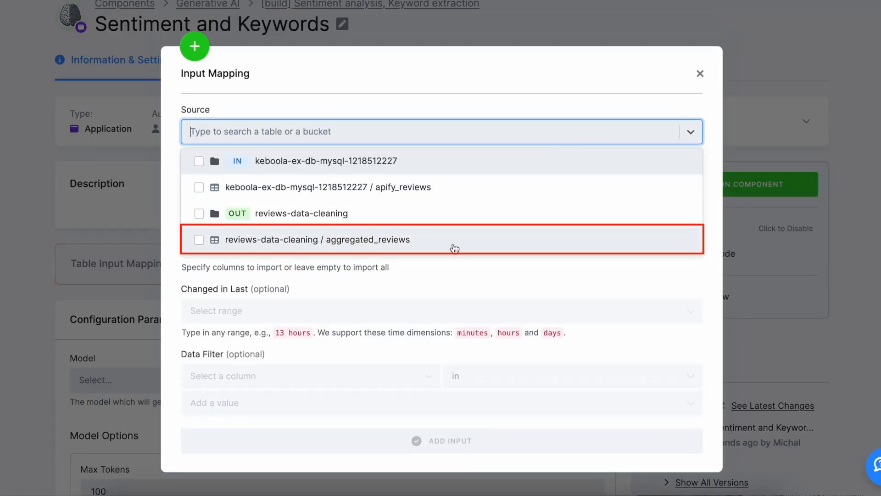
pyautogui.click(436, 249)
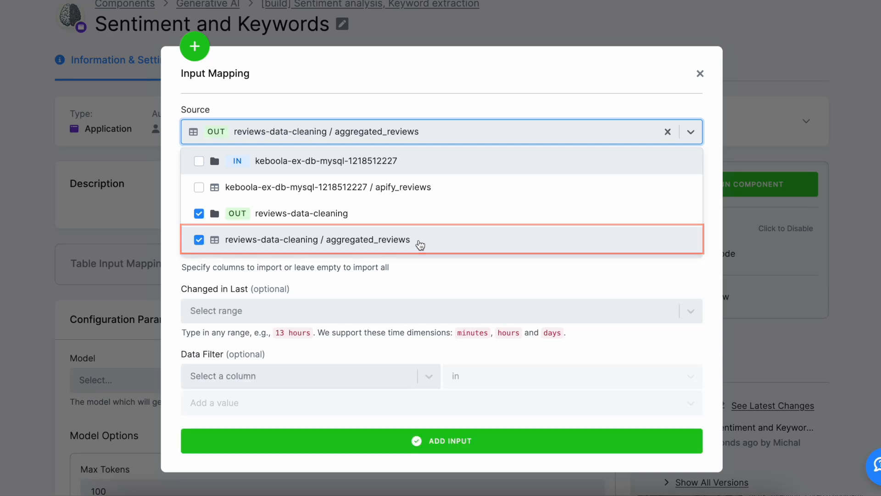
pyautogui.click(412, 96)
pyautogui.click(490, 441)
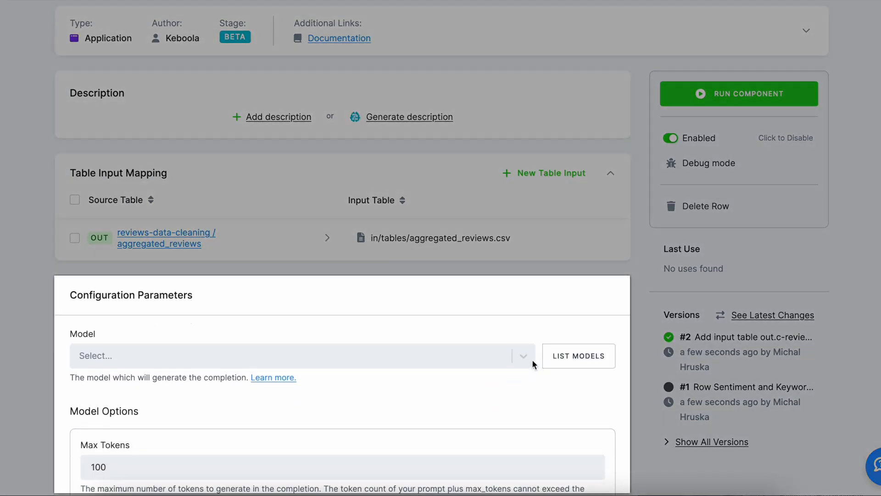
pyautogui.click(529, 359)
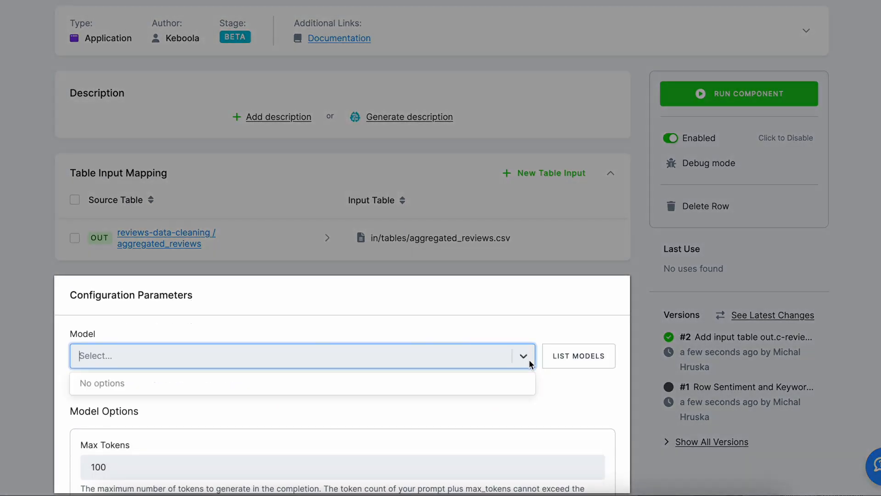
pyautogui.click(569, 360)
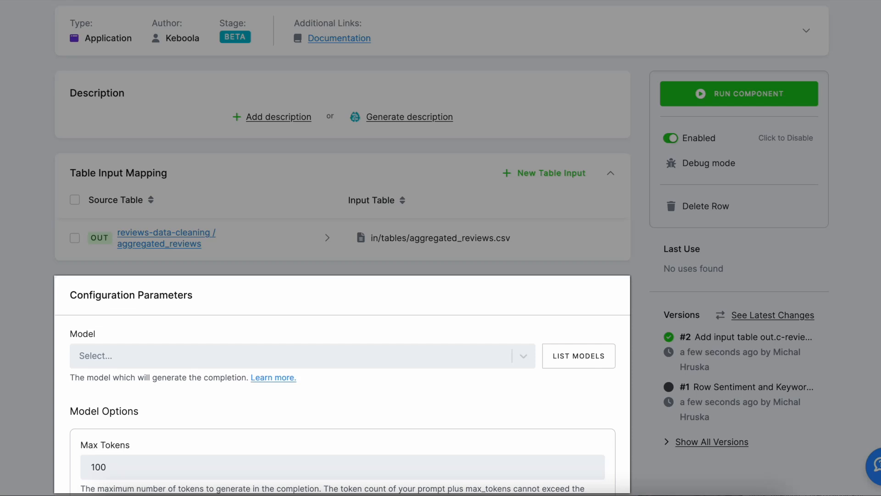
pyautogui.click(522, 357)
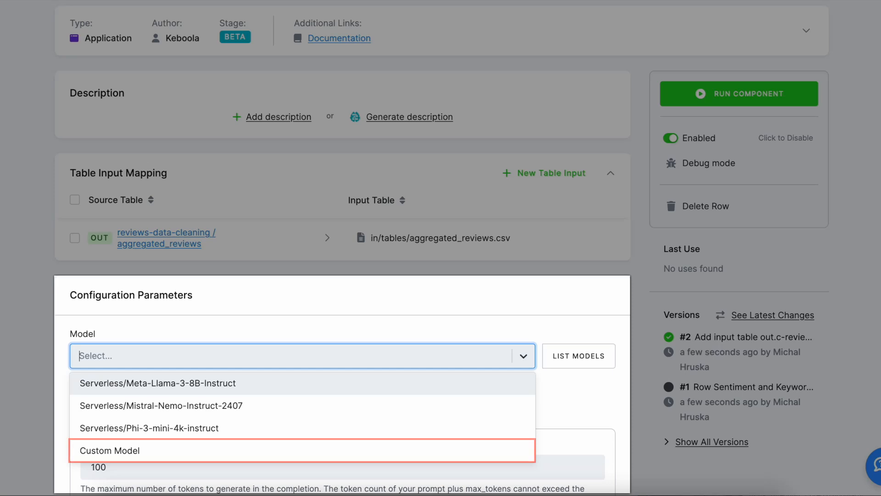
pyautogui.click(341, 450)
pyautogui.scroll(-1, 335, 391)
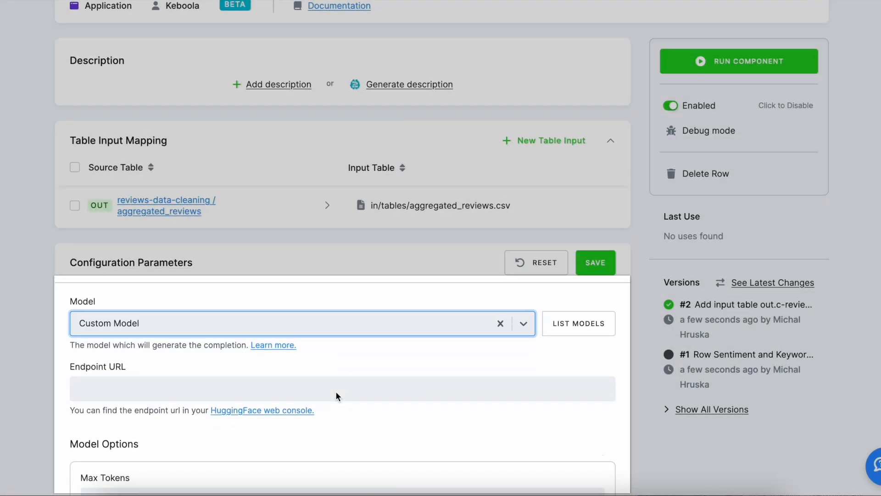
pyautogui.click(331, 385)
pyautogui.write('https://pnf9wg1qophxwyrh.us-east-1.aws.endpoints.huggingface.cloud')
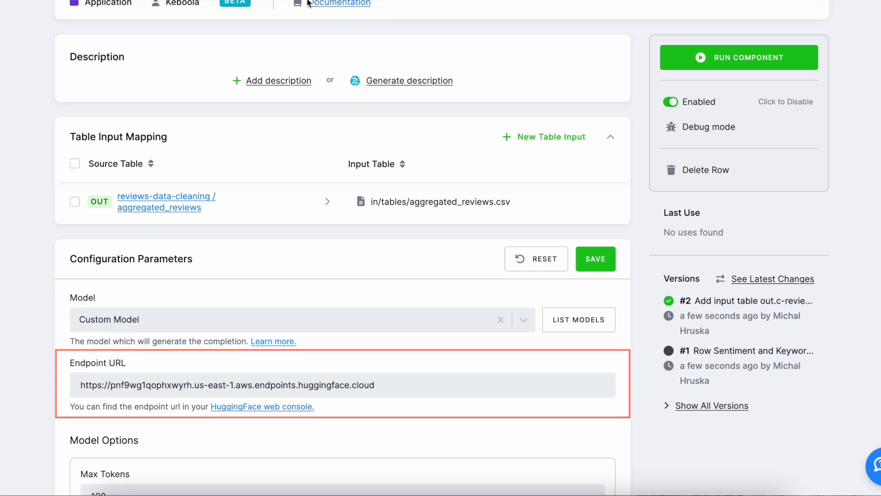
# - Set the maximum number of tokens in the model options to 500
pyautogui.scroll(-3, 321, 231)
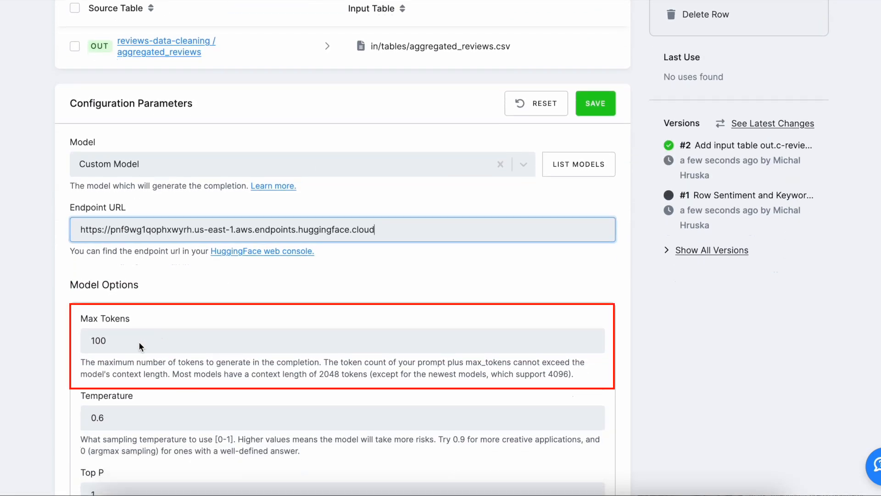
pyautogui.moveTo(118, 340); pyautogui.dragTo(66, 341)
pyautogui.write('500')
pyautogui.click(649, 340)
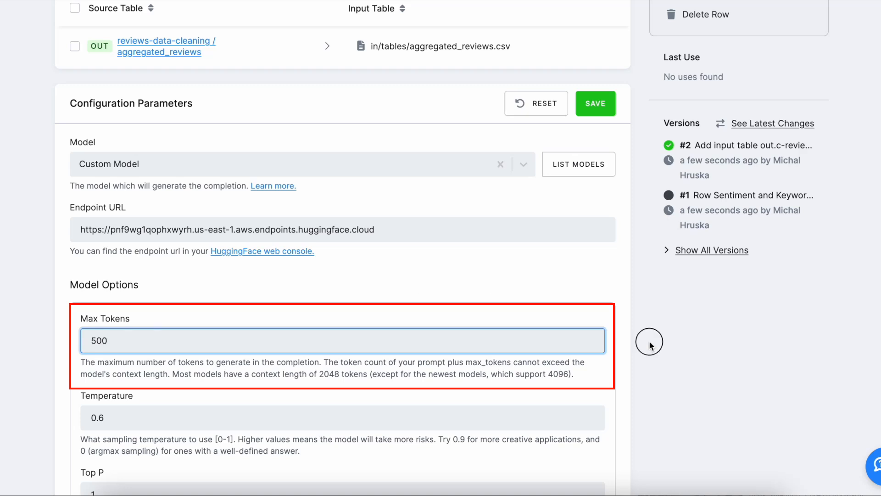
# - Replace the prompt with instructions to translate [[text]] to English, extract up to 5 keywords, score sentiment from -1.00 to 1.00, and return JSON only
pyautogui.scroll(-12, 509, 154)
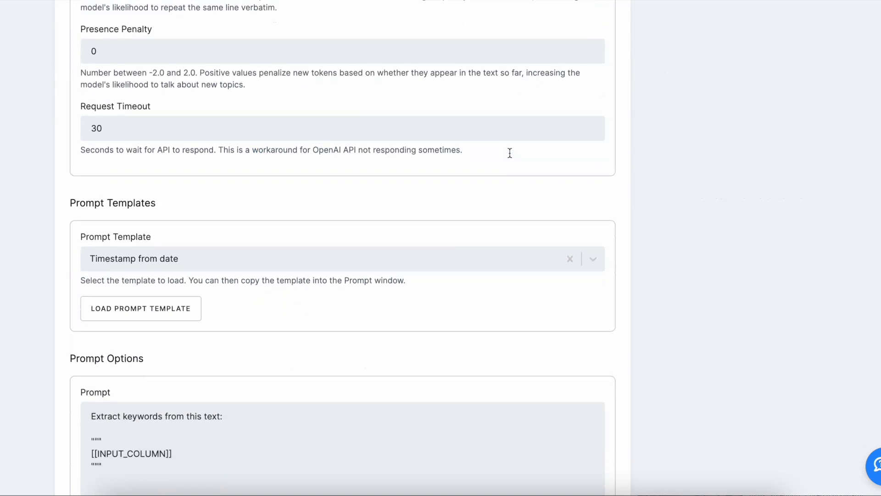
pyautogui.scroll(-2, 511, 157)
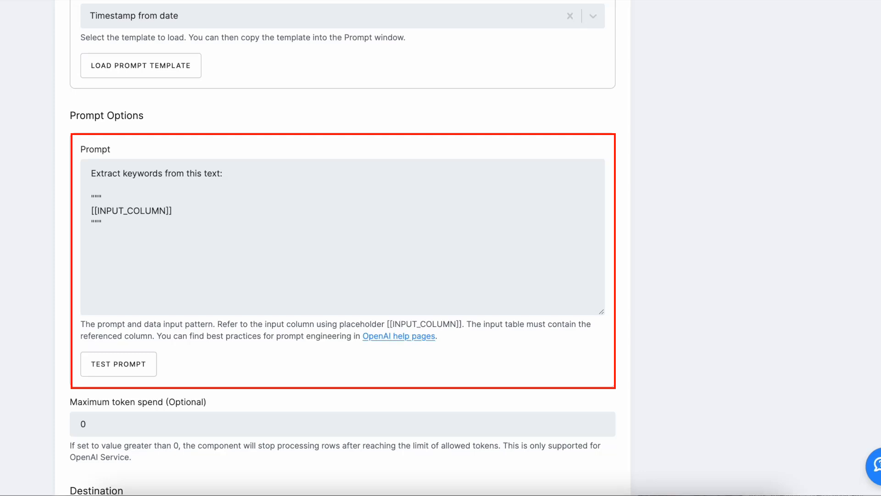
pyautogui.click(167, 188)
pyautogui.hotkey('ctrl', 'a')
pyautogui.write('Process the below text in 3 ways: 1) If it is not in English, translate it 2) Extract any key words or phrases from the text (maximum 5) 3) Score the sentiment of the translated text on a scale of -1.00 (very negative) to 1.00 (very positive). For example, \'I love this!\' should be close to 1.00 and \'I hate this.\' should be close to -1.00. Ensure the score accurately reflects the sentiment. Give me response in JSON using the following structure: {"text_in_english": text in english, "keywords": [keywords], "sentiment": calculated score}. Return the JSON only, do not append with the word "json".  Text: """ [[text]] """')
# - Set the destination storage table name to processed_reviews
pyautogui.click(379, 323)
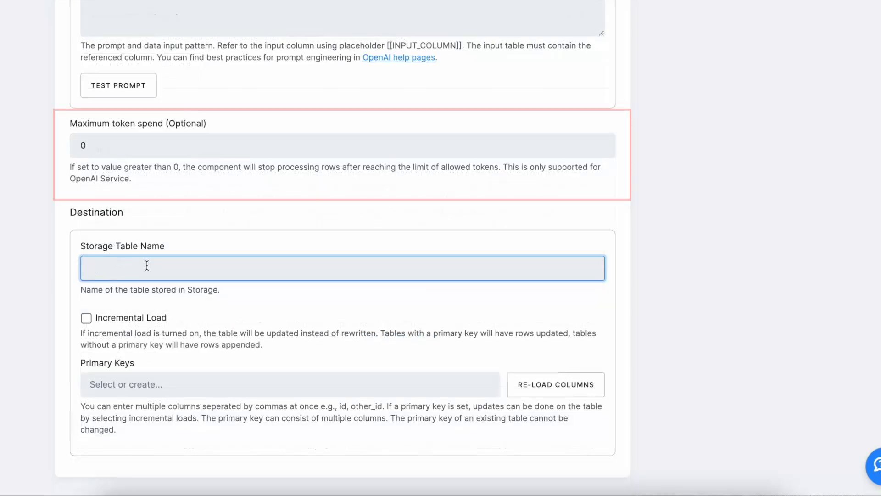
pyautogui.write('p')
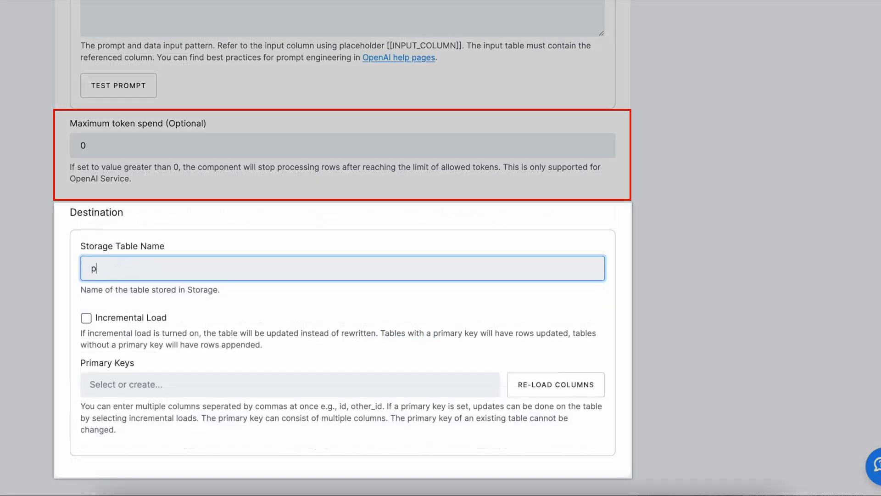
pyautogui.write('rocessed_')
pyautogui.write('review')
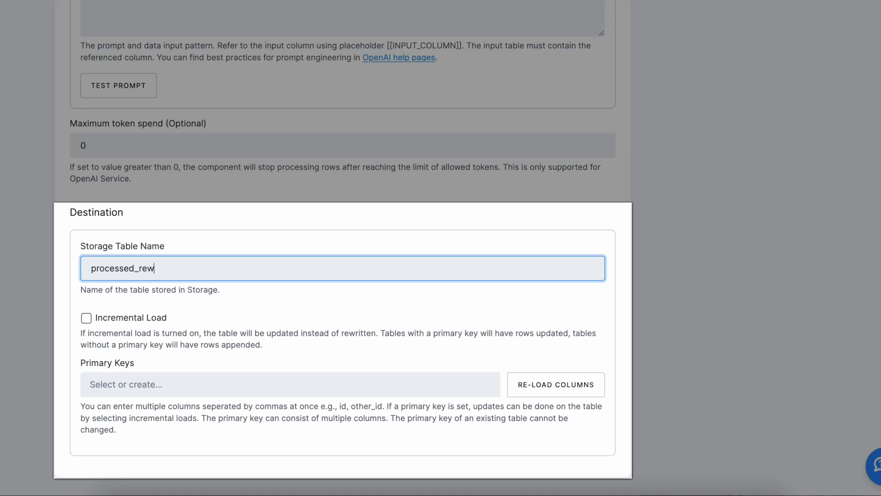
pyautogui.write('s')
# - Test the prompt and examine the result values generated for the sample reviews
pyautogui.scroll(2, 342, 268)
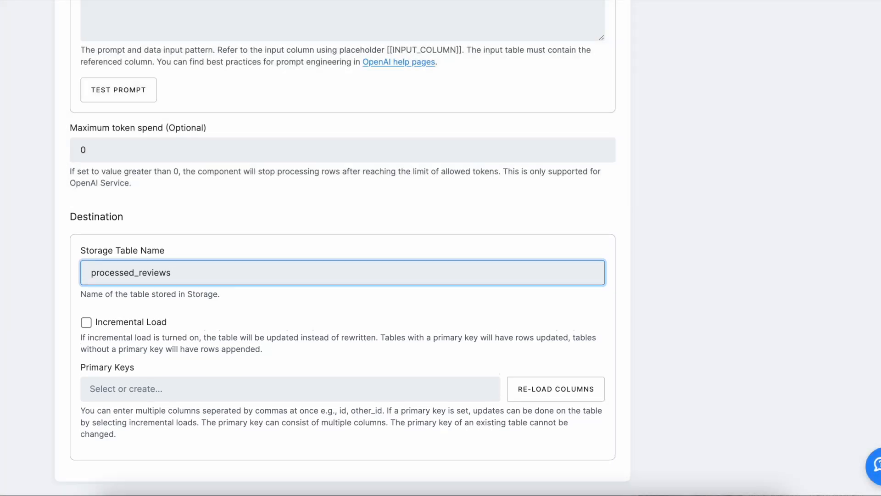
pyautogui.scroll(4, 342, 248)
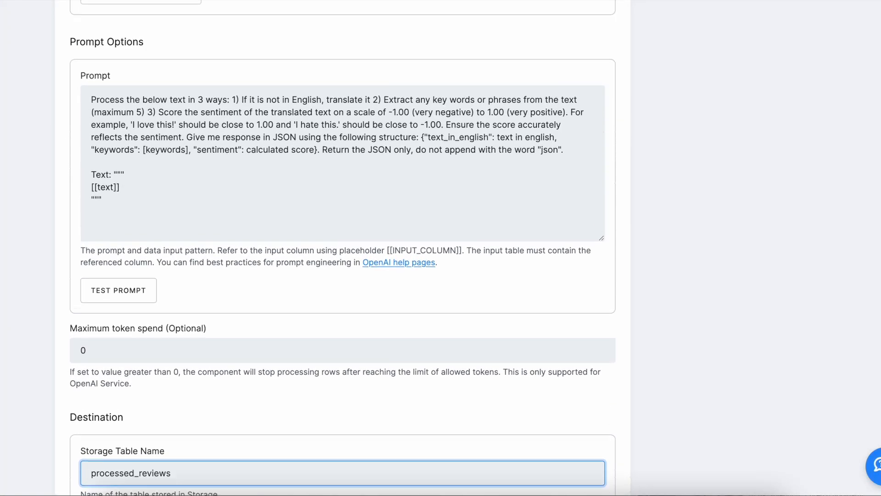
pyautogui.scroll(-2, 147, 261)
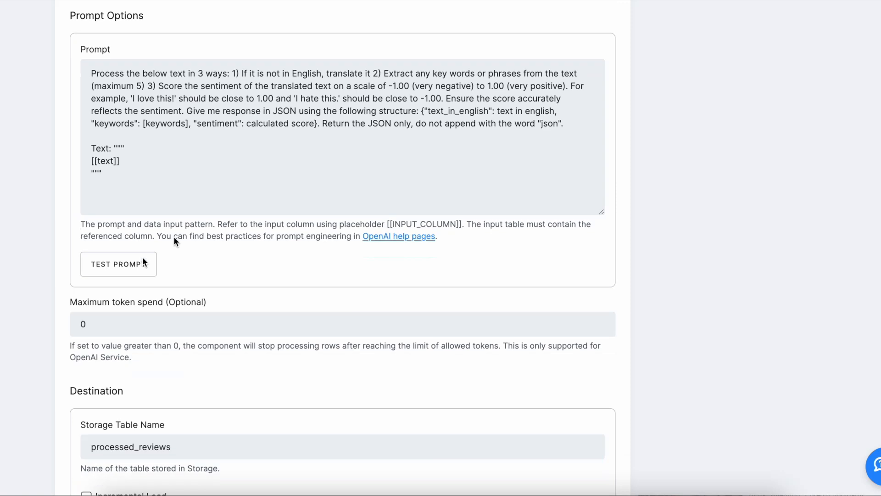
pyautogui.click(144, 269)
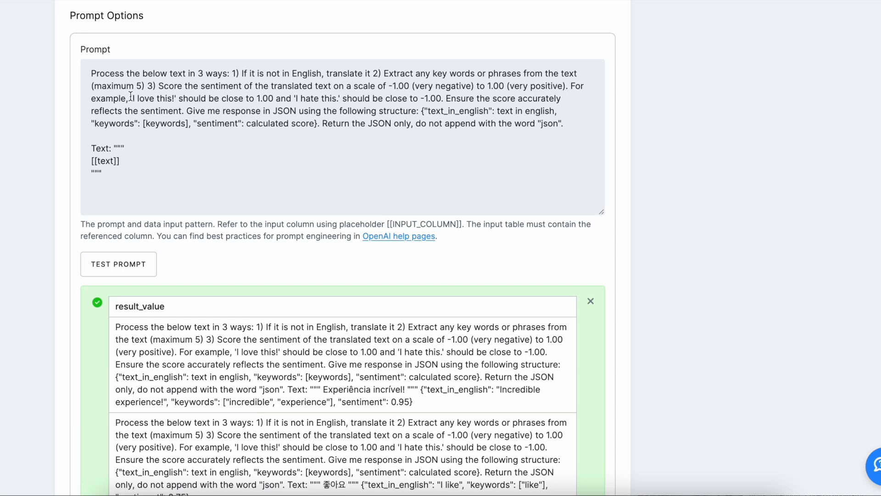
pyautogui.scroll(-2, 130, 97)
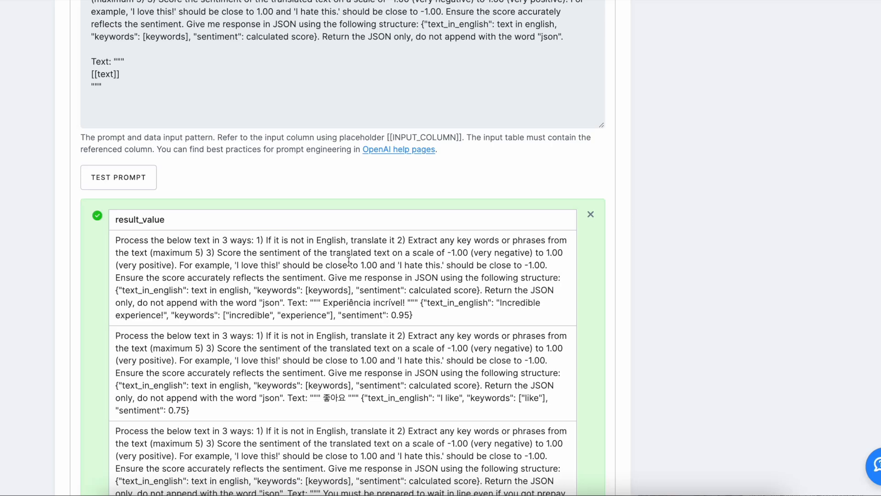
# - Save the configuration parameters and run the Sentiment and Keywords component
pyautogui.scroll(20, 621, 316)
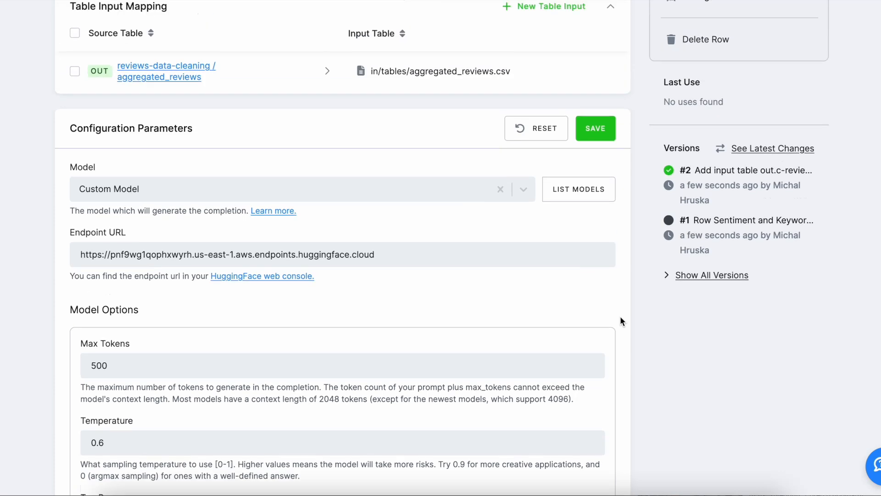
pyautogui.click(594, 237)
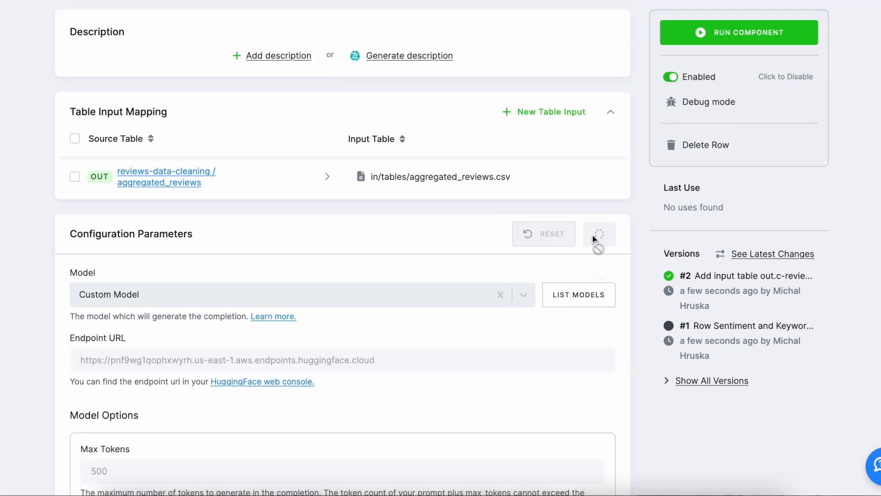
pyautogui.scroll(5, 593, 236)
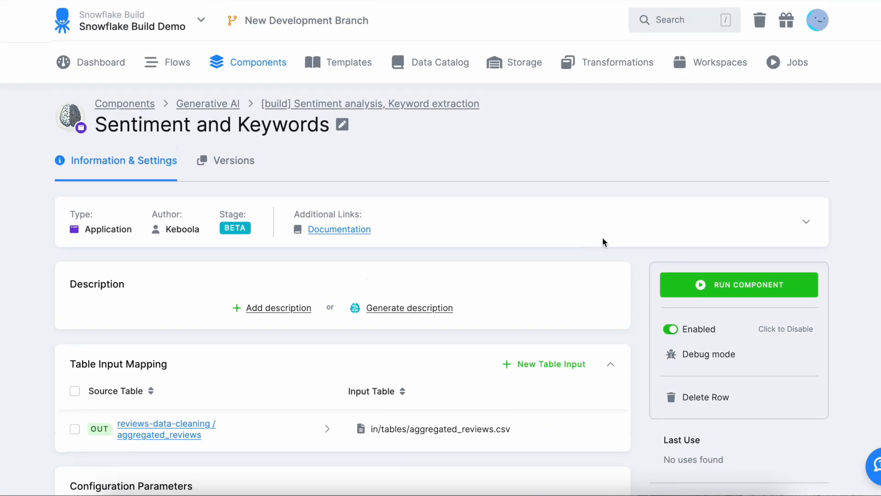
pyautogui.click(672, 287)
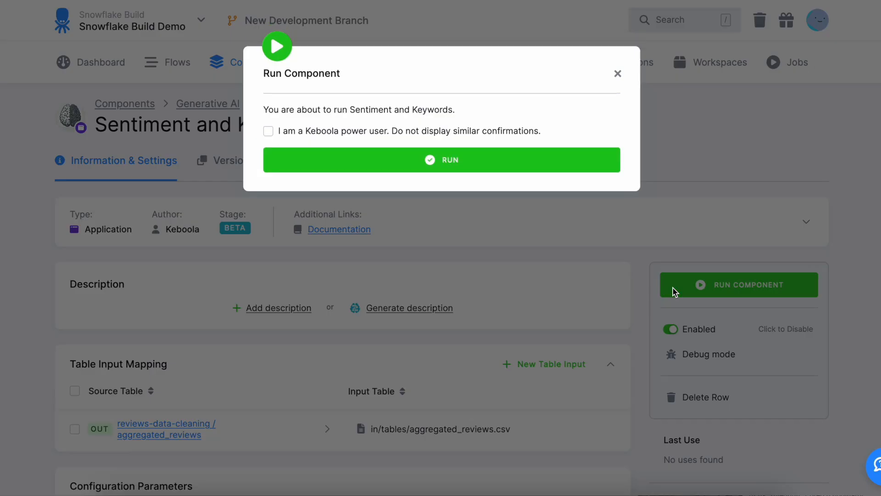
pyautogui.click(491, 168)
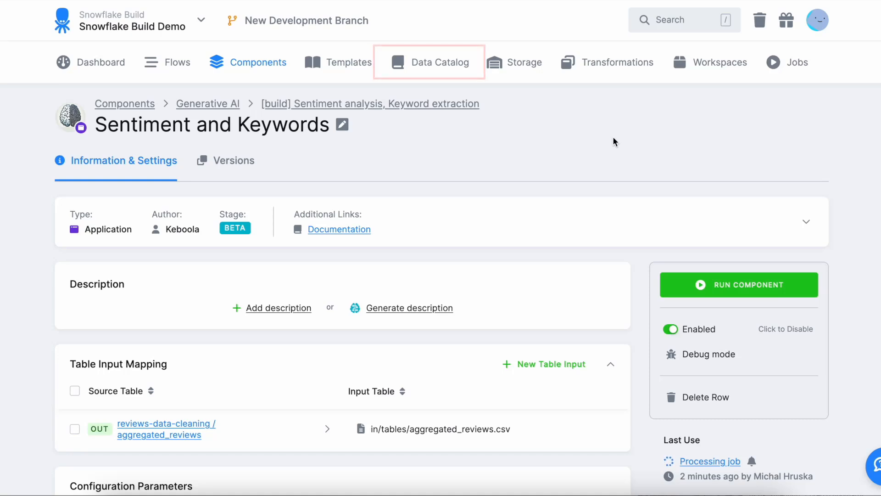
pyautogui.click(437, 73)
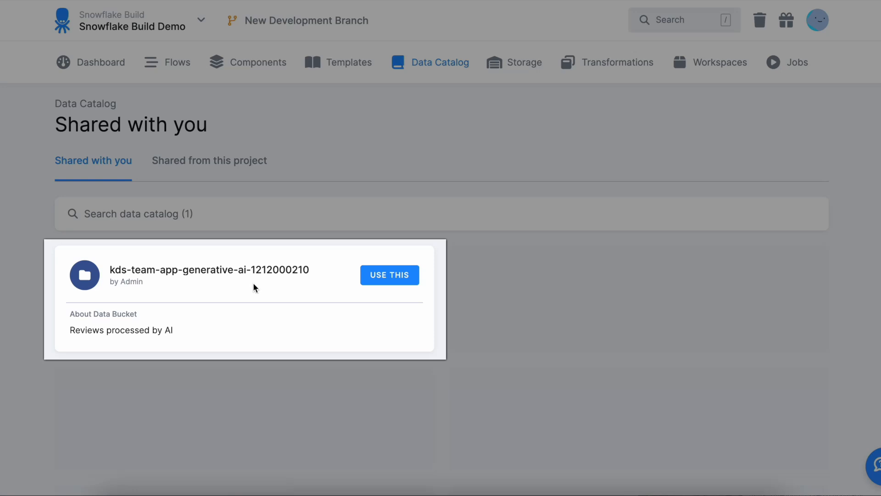
pyautogui.moveTo(177, 330); pyautogui.dragTo(63, 331)
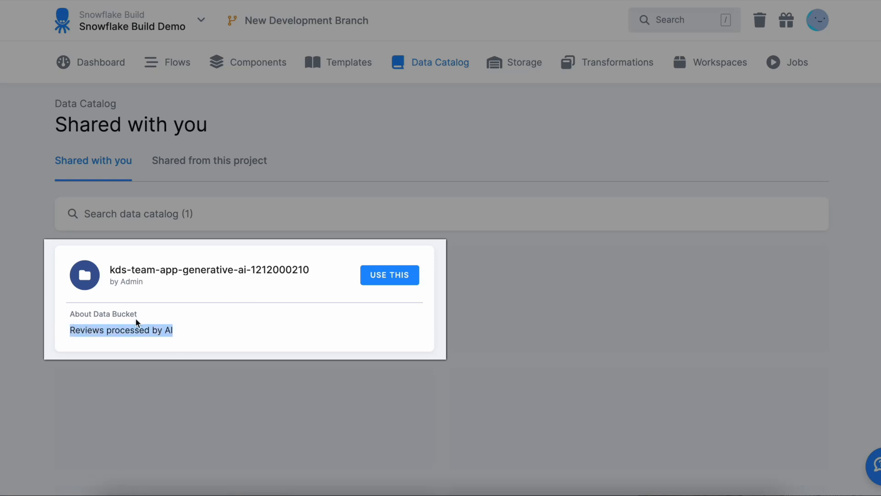
pyautogui.click(209, 333)
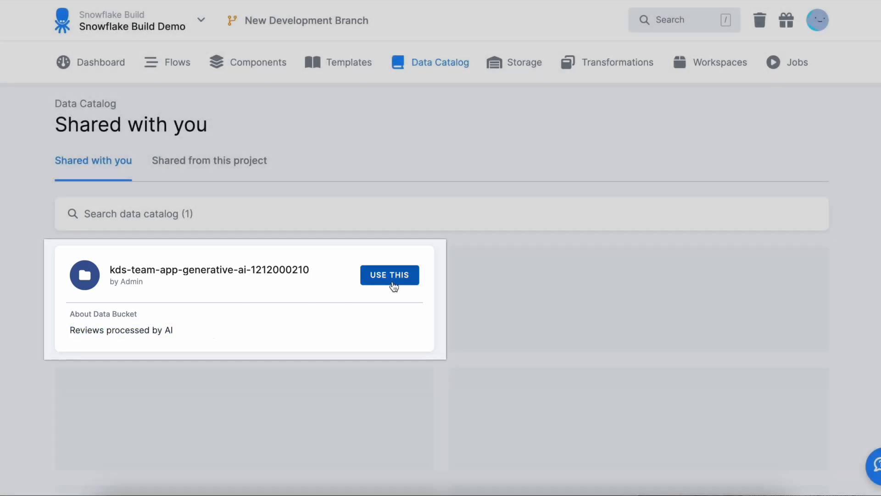
pyautogui.click(391, 282)
pyautogui.click(499, 80)
pyautogui.click(564, 102)
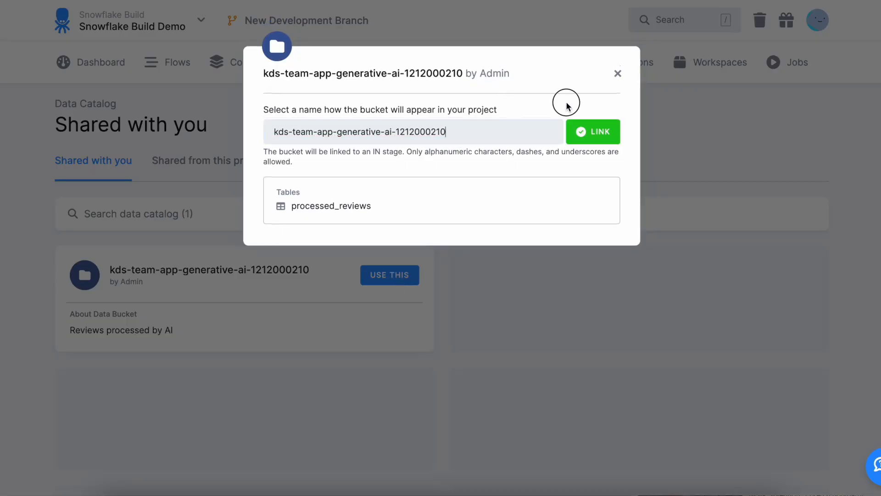
pyautogui.click(594, 139)
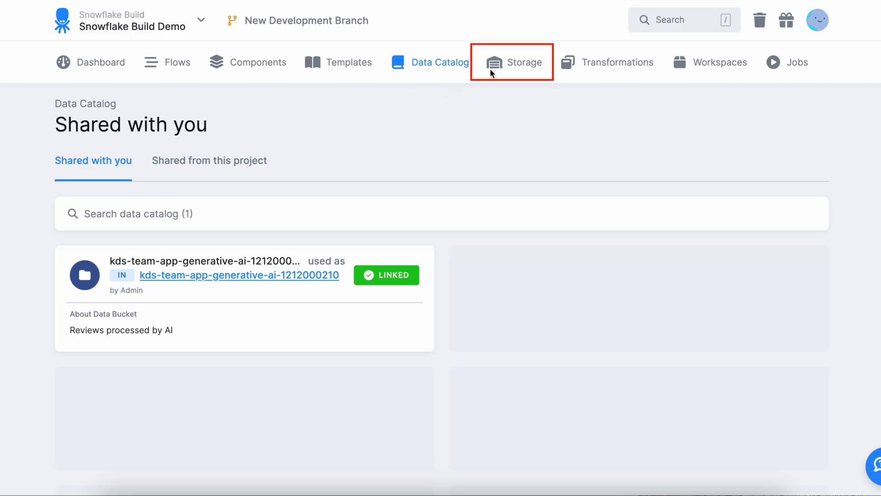
# - Examine the data sample of the processed_reviews table in the linked generative-ai storage bucket
pyautogui.click(505, 65)
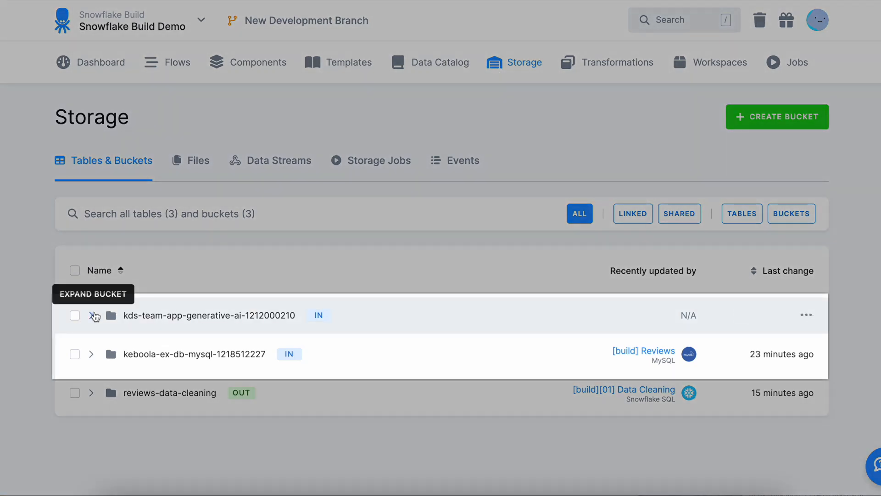
pyautogui.click(94, 316)
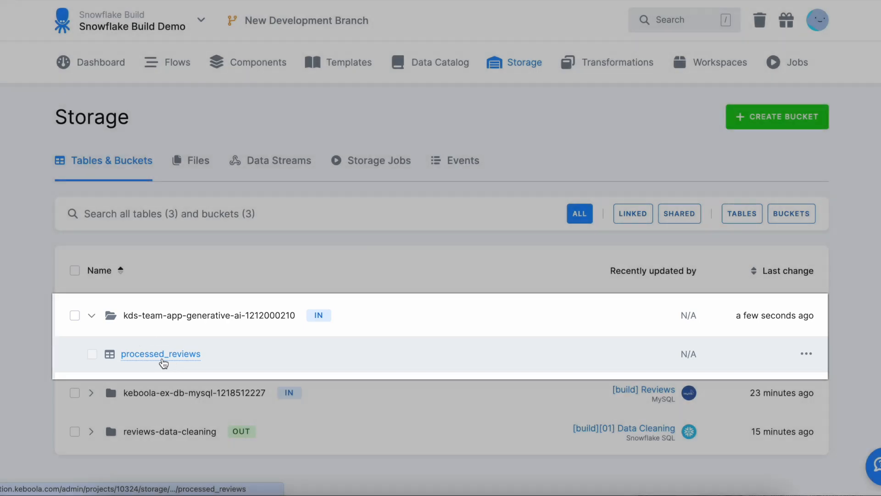
pyautogui.click(163, 361)
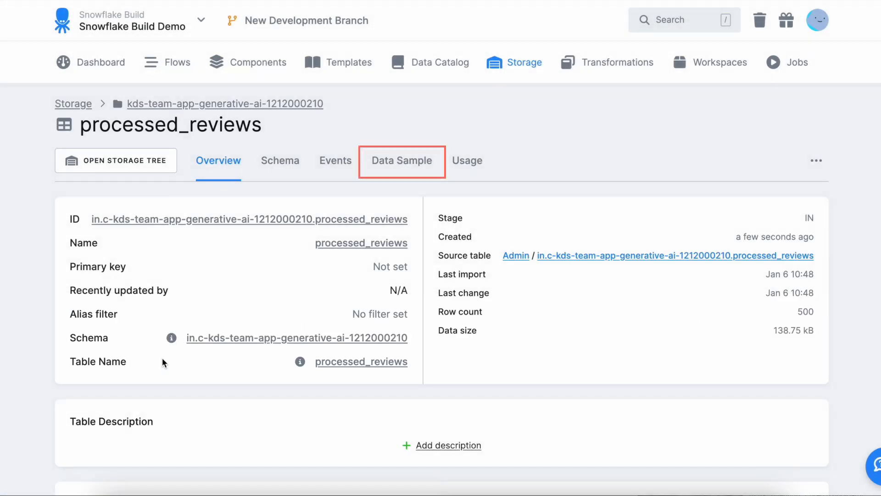
pyautogui.click(383, 174)
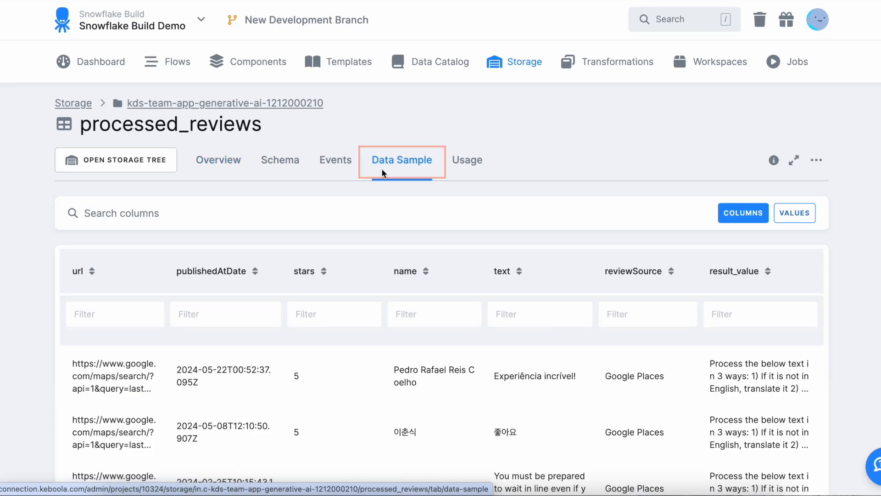
pyautogui.scroll(-3, 382, 174)
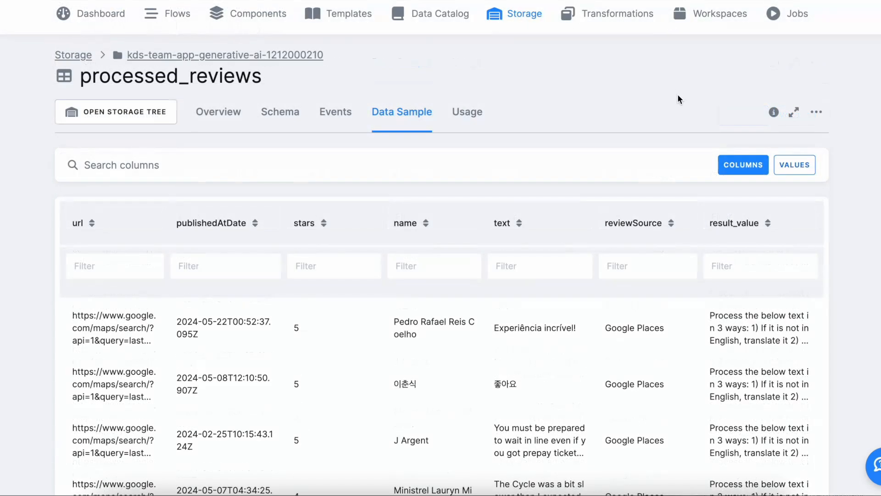
# - Create a Python transformation named "[build][02] Processed reviews parsing" with the default backend version
pyautogui.click(599, 16)
pyautogui.click(734, 117)
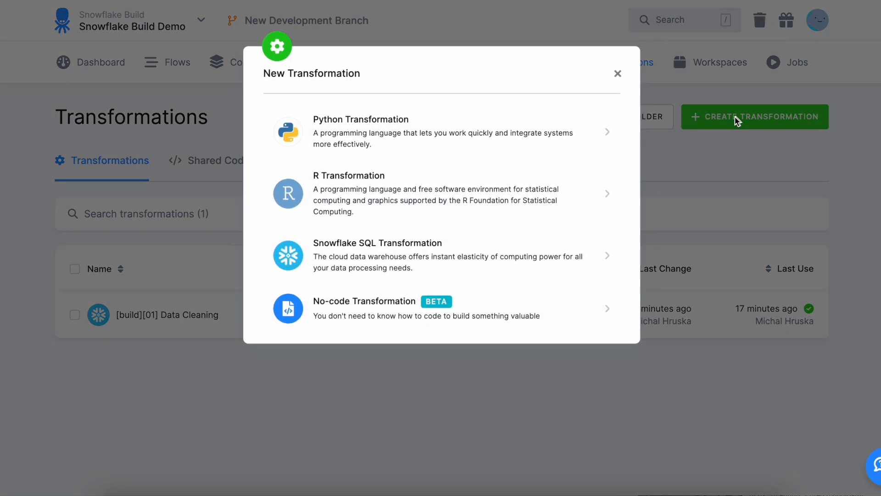
pyautogui.click(430, 120)
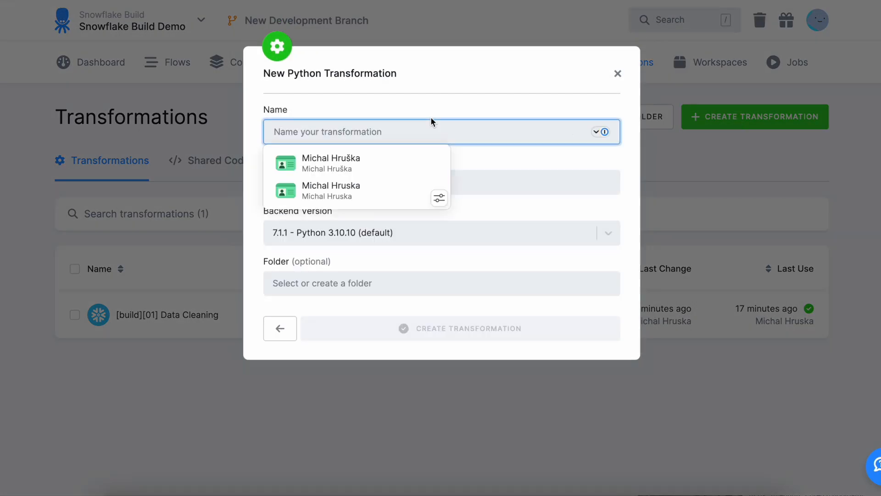
pyautogui.write('[build')
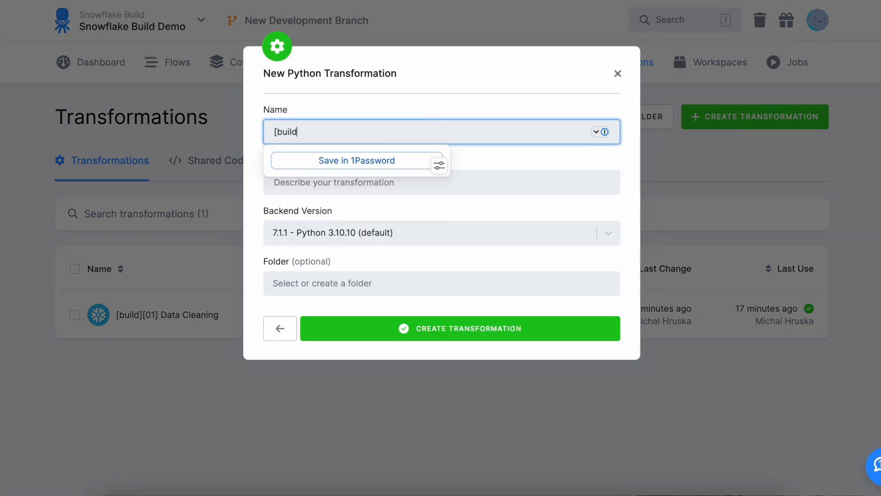
pyautogui.write('][02] Processed reviews parsing')
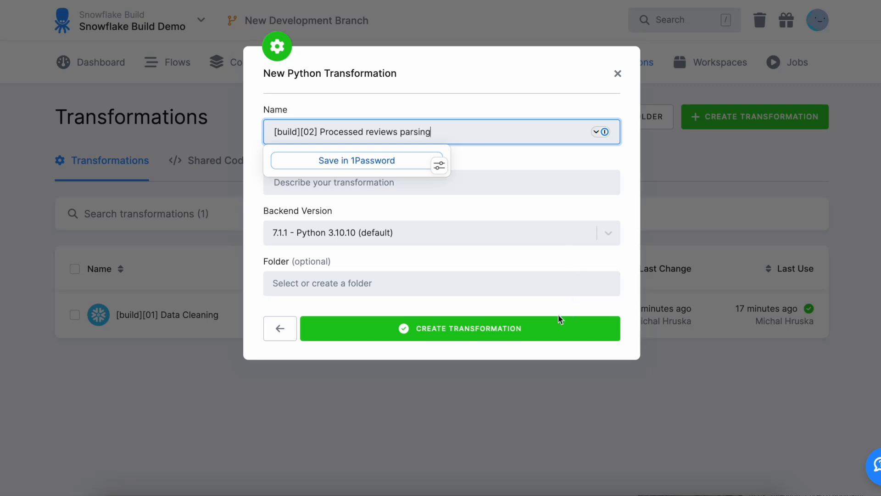
pyautogui.click(532, 331)
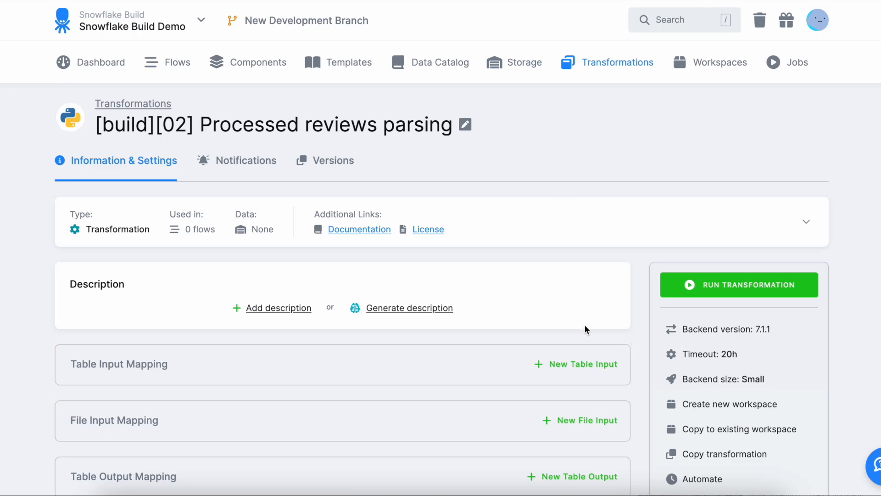
pyautogui.click(578, 364)
pyautogui.click(360, 131)
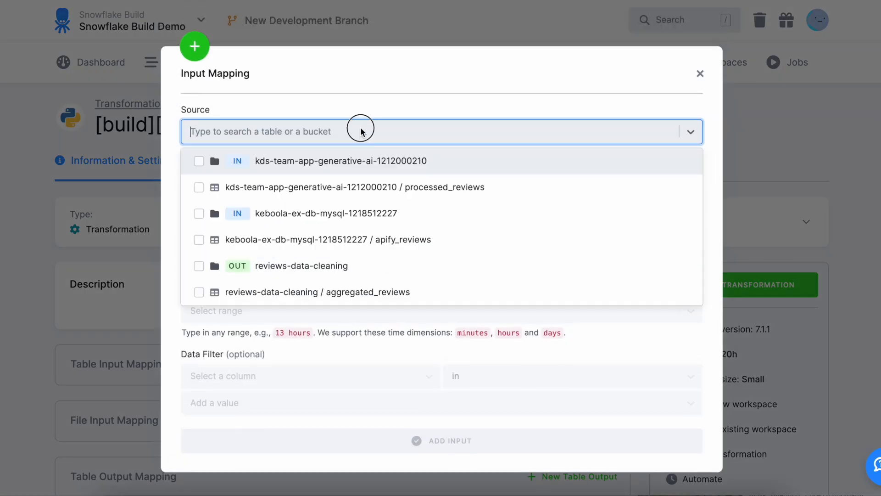
pyautogui.click(511, 198)
pyautogui.click(453, 74)
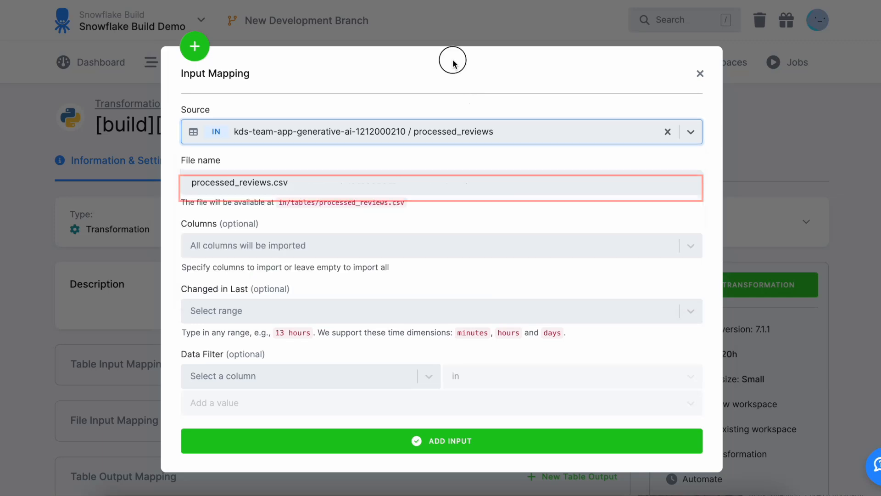
pyautogui.click(485, 440)
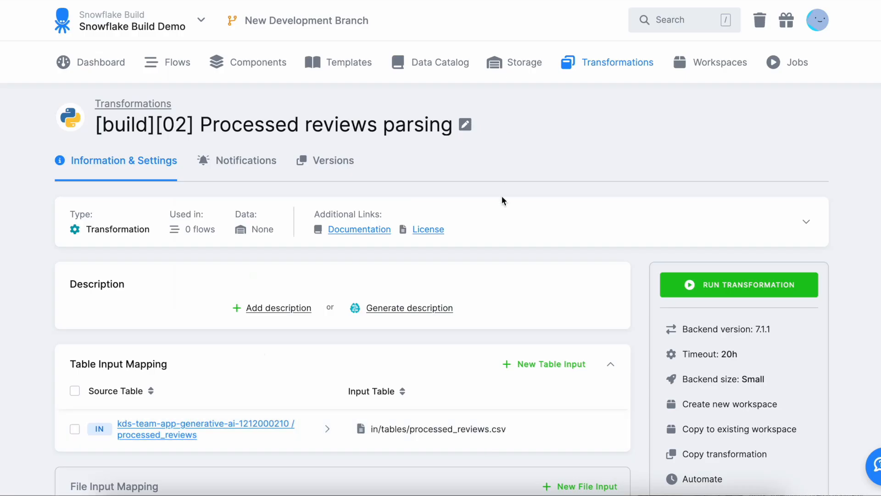
# - Add a new code to Block 1 with the Python script that parses processed_reviews.csv into reviews_parsed.csv and keyword_counts.csv, shown full screen
pyautogui.scroll(-5, 502, 198)
pyautogui.scroll(-5, 502, 196)
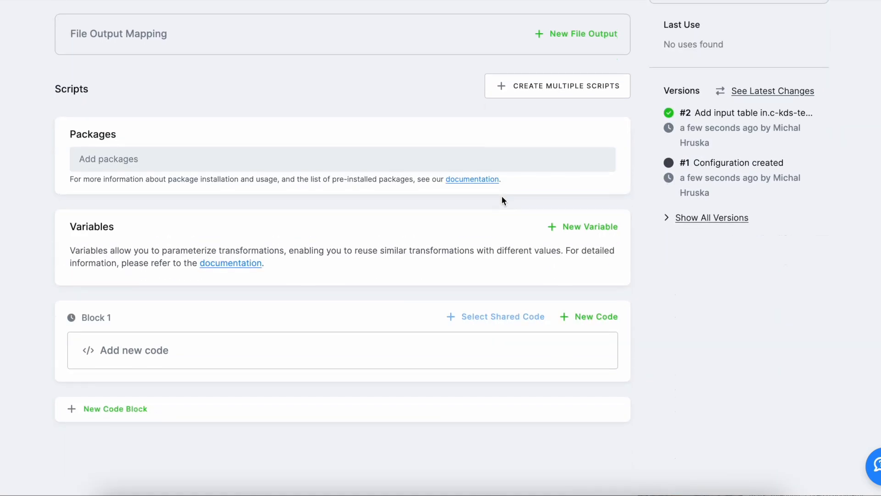
pyautogui.click(186, 354)
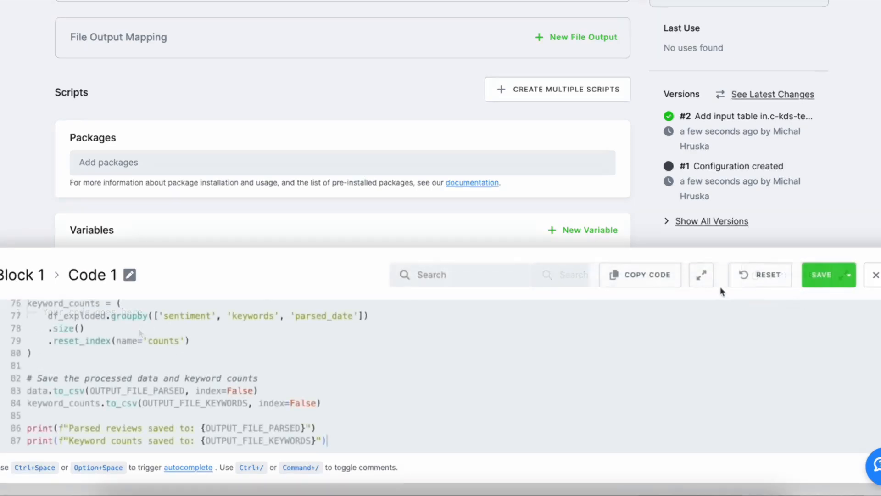
pyautogui.click(702, 276)
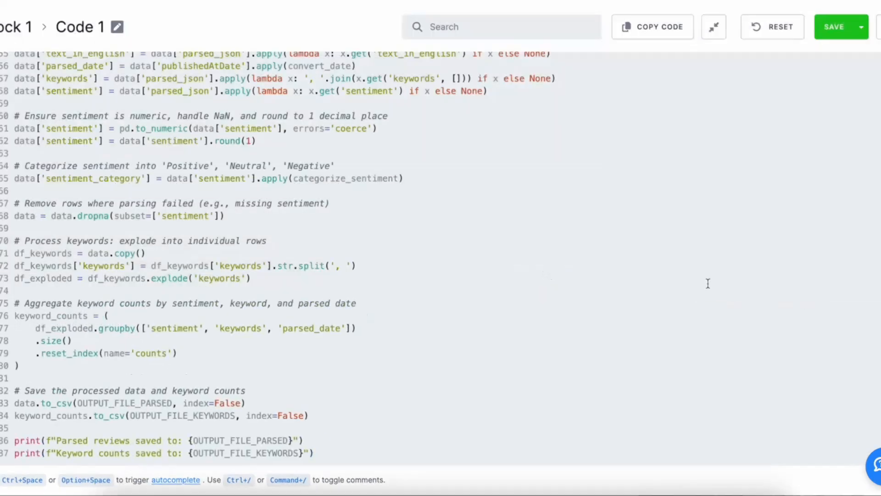
# - Review the script's JSON extraction, date conversion, sentiment categories and keyword counting, and save Code 1
pyautogui.scroll(10, 708, 283)
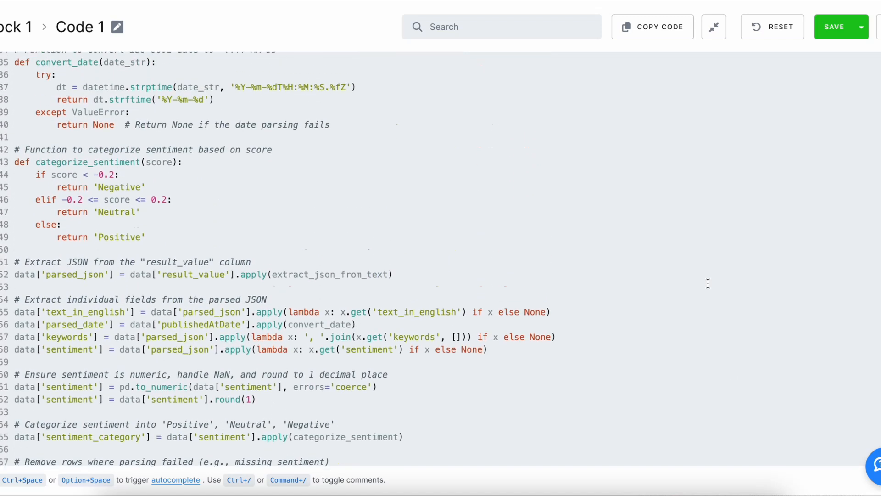
pyautogui.scroll(8, 708, 284)
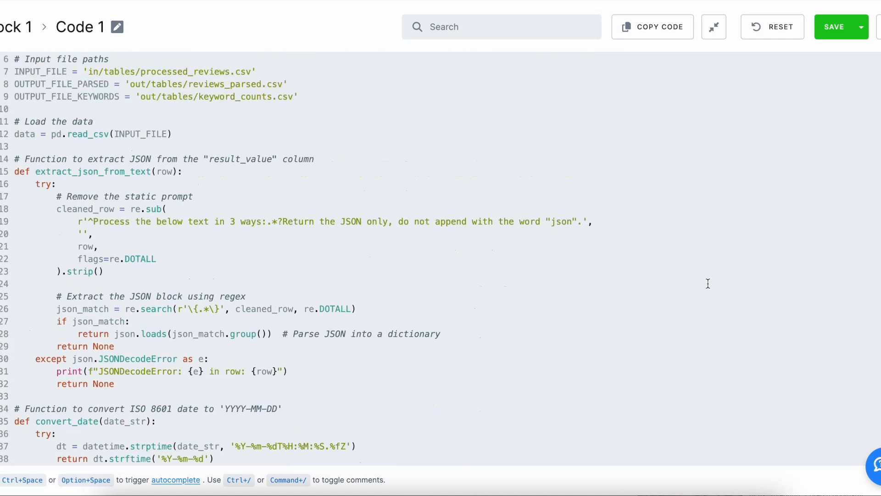
pyautogui.scroll(-5, 708, 283)
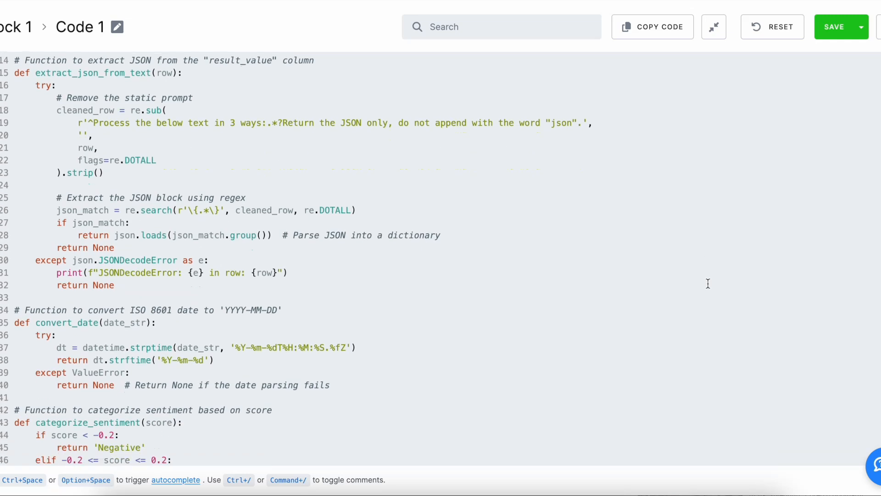
pyautogui.scroll(-2, 708, 283)
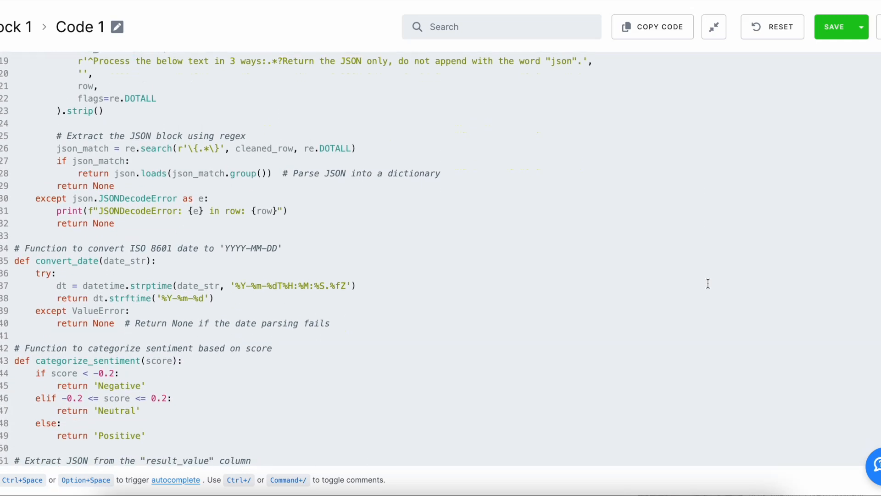
pyautogui.scroll(-3, 709, 283)
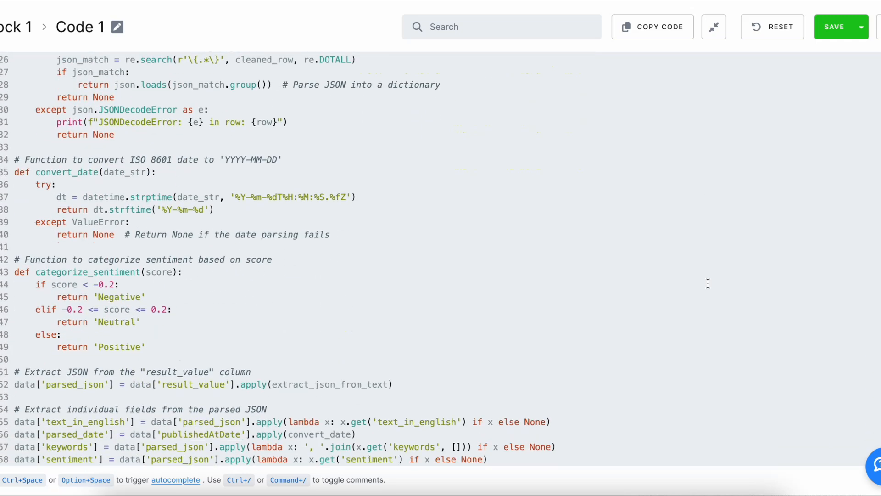
pyautogui.scroll(-2, 709, 283)
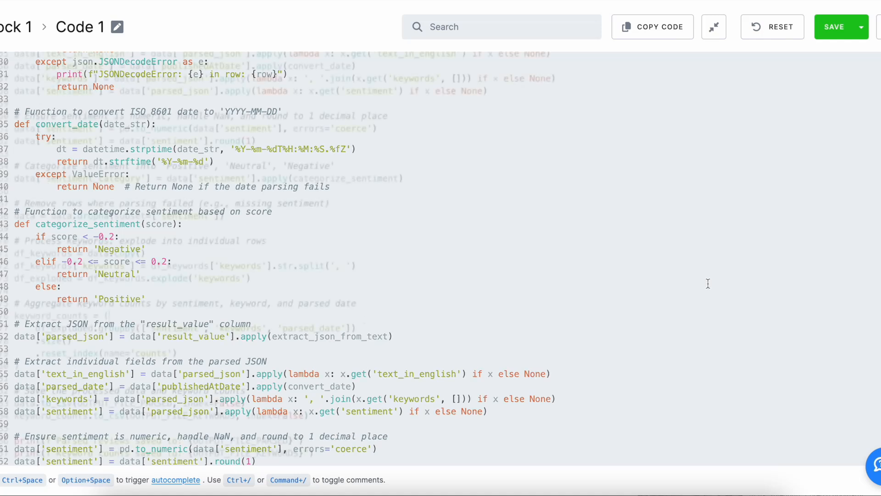
pyautogui.scroll(-5, 709, 282)
pyautogui.click(821, 34)
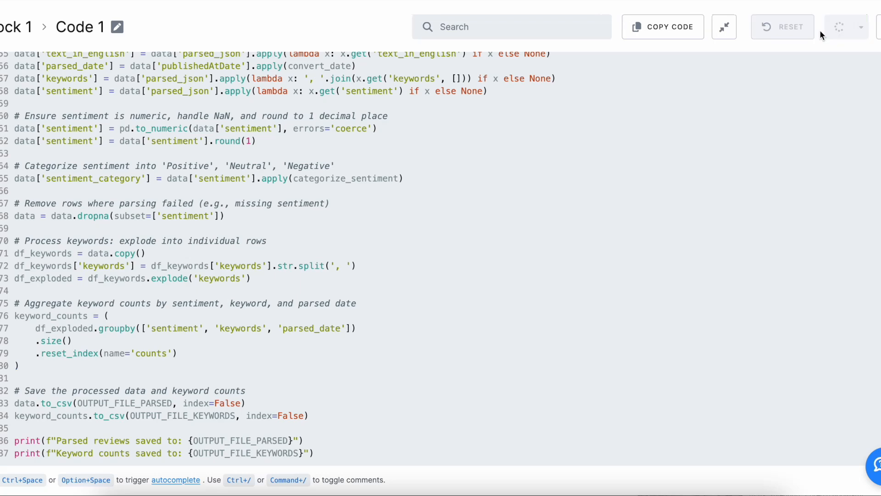
pyautogui.click(874, 26)
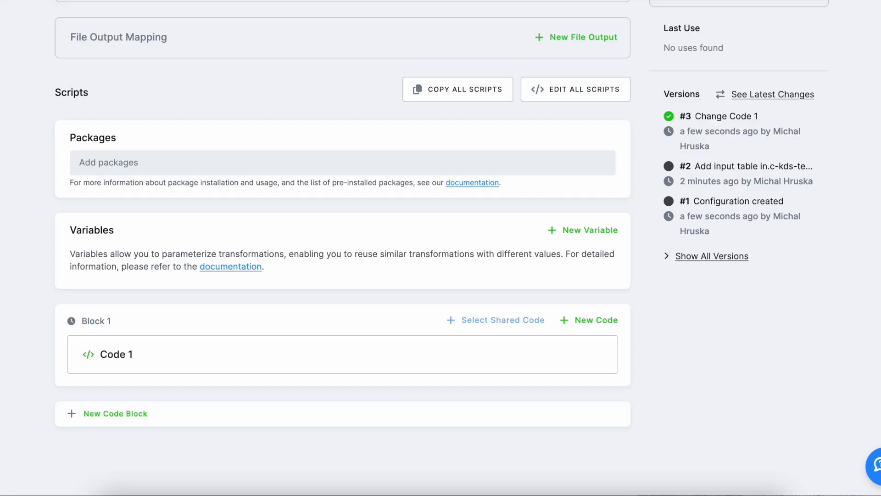
# - Check the processed_reviews.csv file path in the table input mapping
pyautogui.scroll(5, 300, 65)
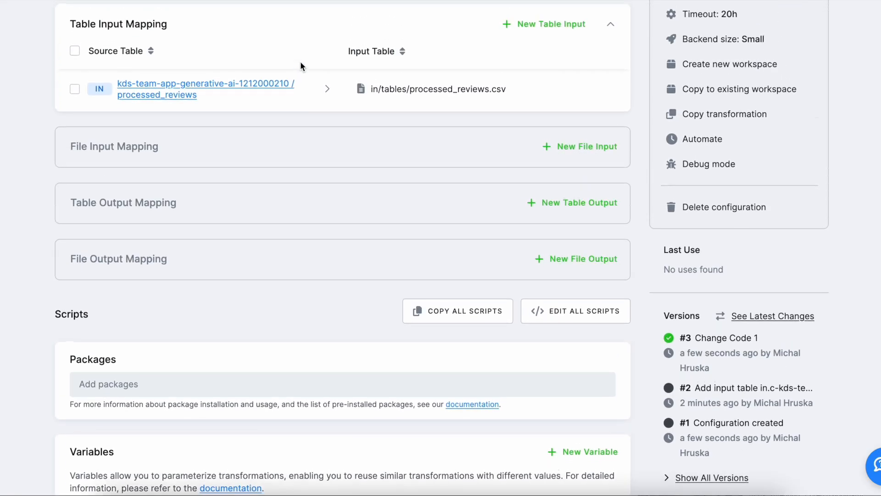
pyautogui.scroll(2, 301, 63)
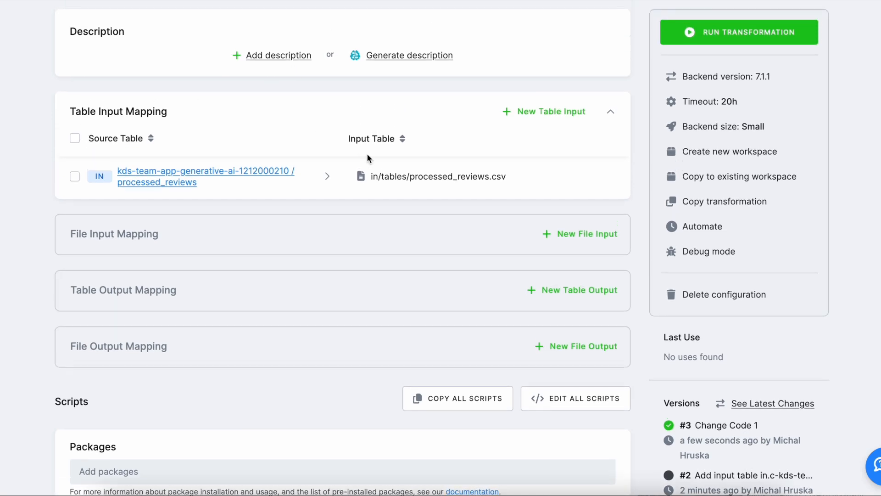
pyautogui.tripleClick(486, 185)
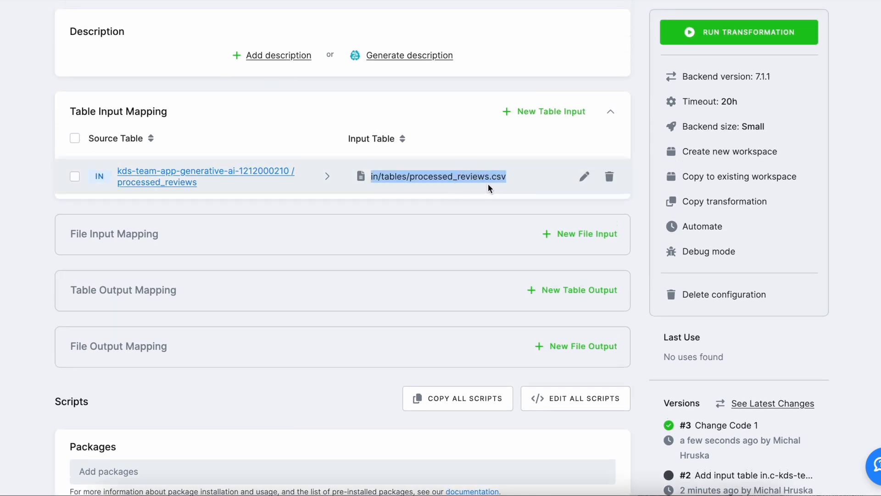
pyautogui.scroll(-1, 488, 183)
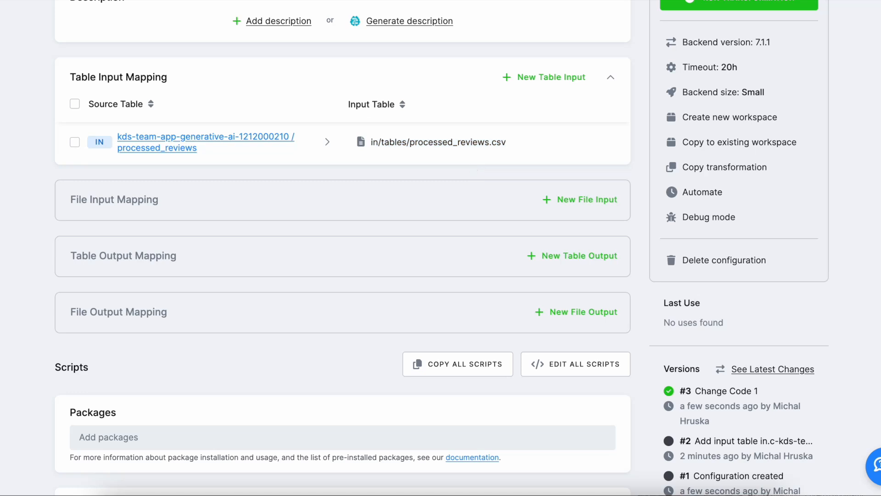
# - Copy the parsed output file name reviews_parsed.csv from the file paths at the start of the Code 1 script
pyautogui.scroll(-5, 472, 165)
pyautogui.scroll(2, 471, 164)
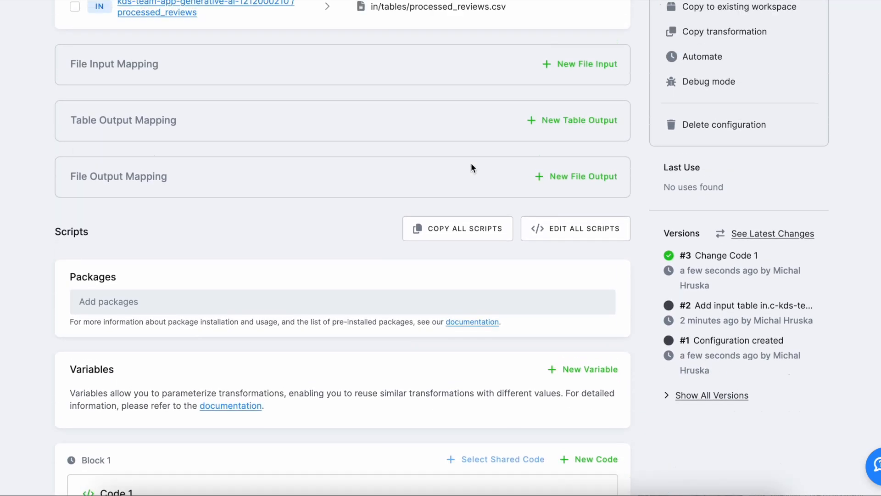
pyautogui.scroll(-3, 431, 223)
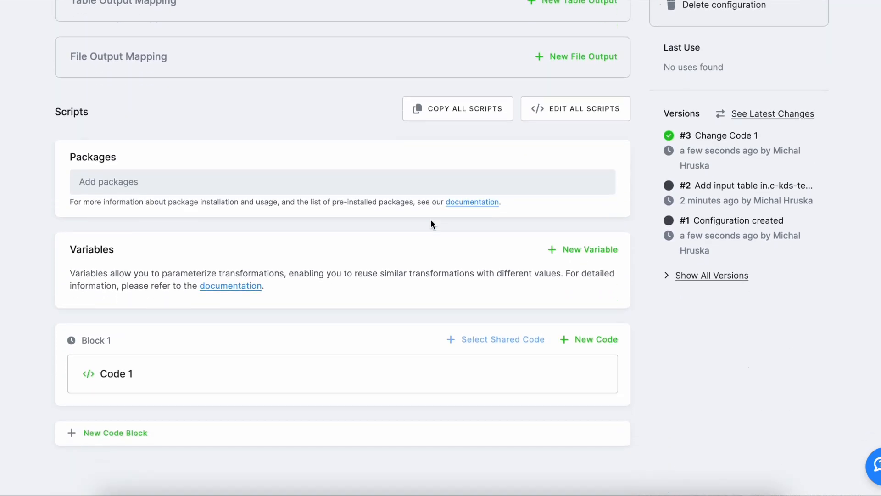
pyautogui.click(331, 369)
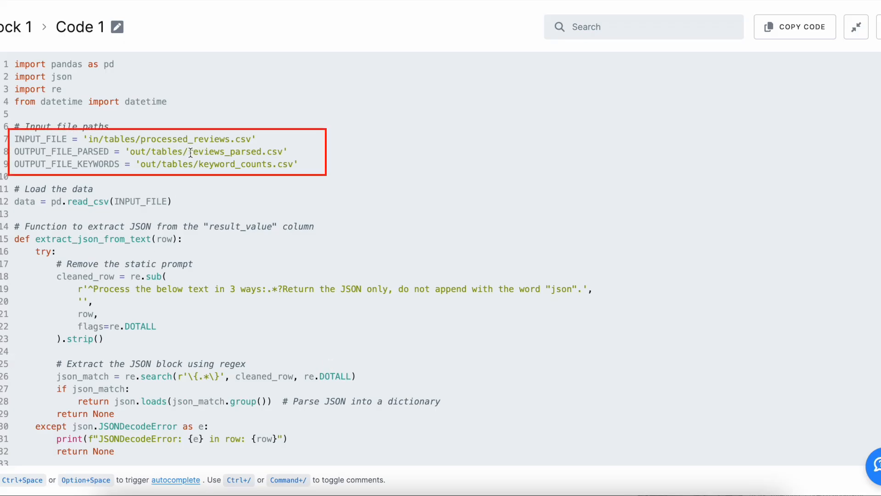
pyautogui.moveTo(189, 153); pyautogui.dragTo(284, 154)
pyautogui.hotkey('ctrl', 'c')
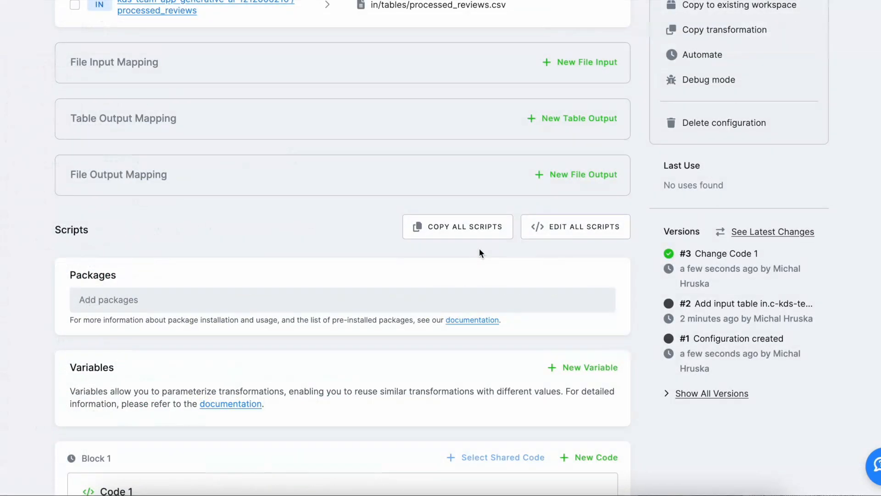
# - Add a table output mapping from reviews_parsed.csv to the reviews_parsed table in the existing reviews-data-cleaning bucket
pyautogui.click(586, 121)
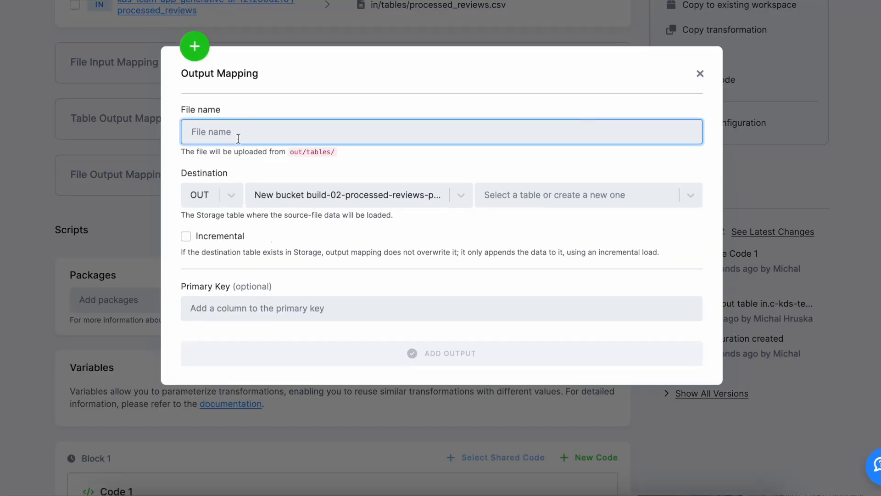
pyautogui.hotkey('ctrl', 'v')
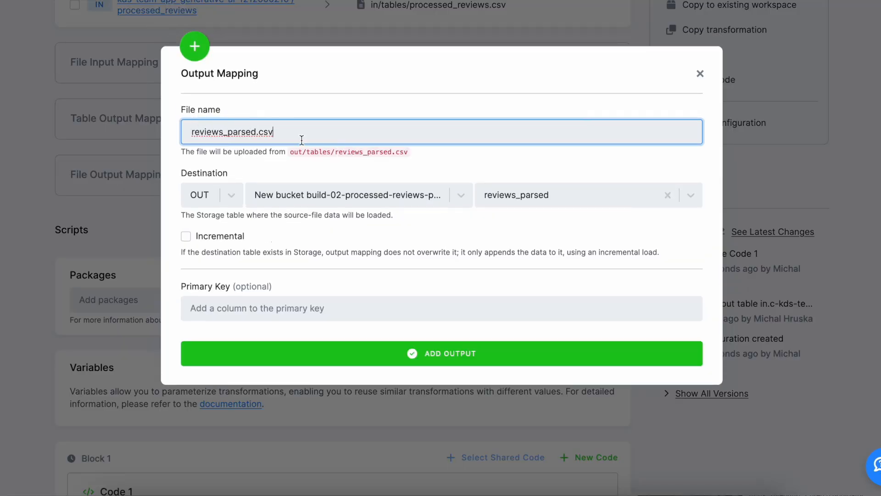
pyautogui.click(461, 197)
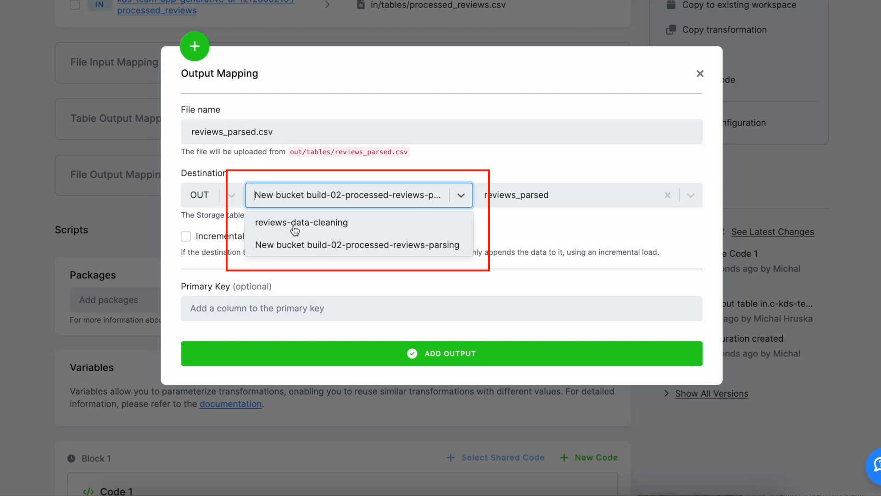
pyautogui.click(331, 225)
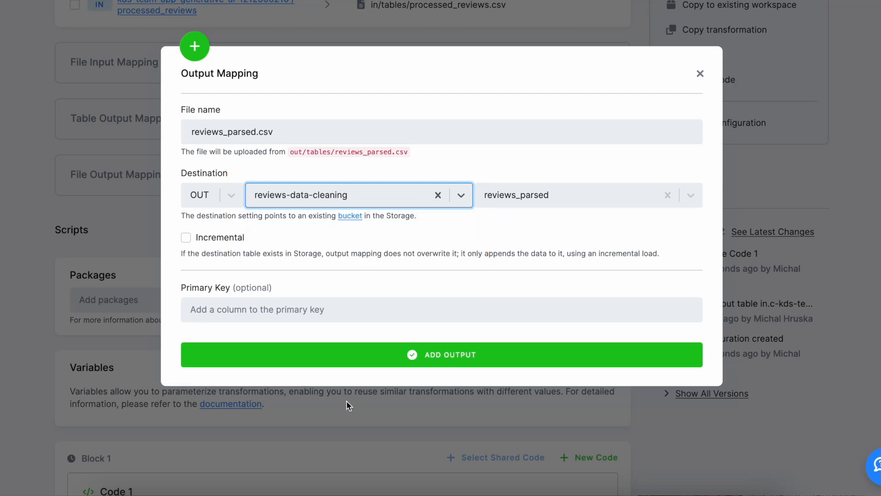
pyautogui.click(367, 366)
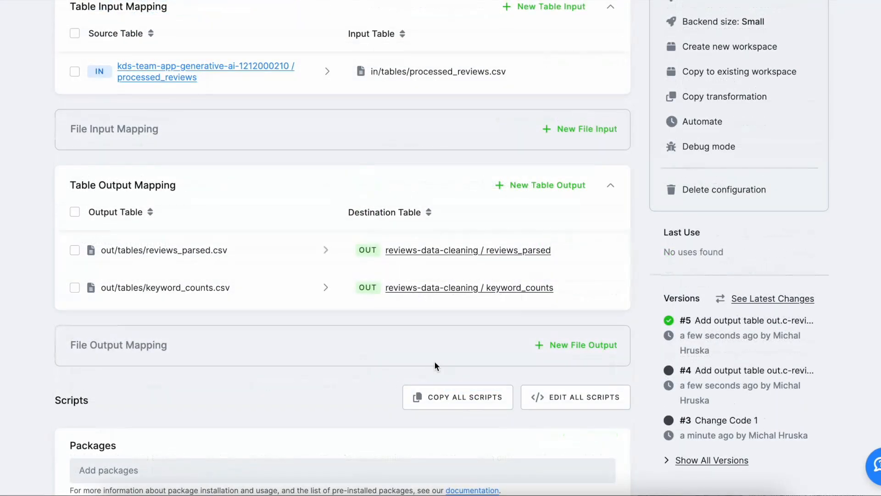
# - Look over the output mappings and scripts, and run the Processed reviews parsing transformation
pyautogui.scroll(1, 434, 363)
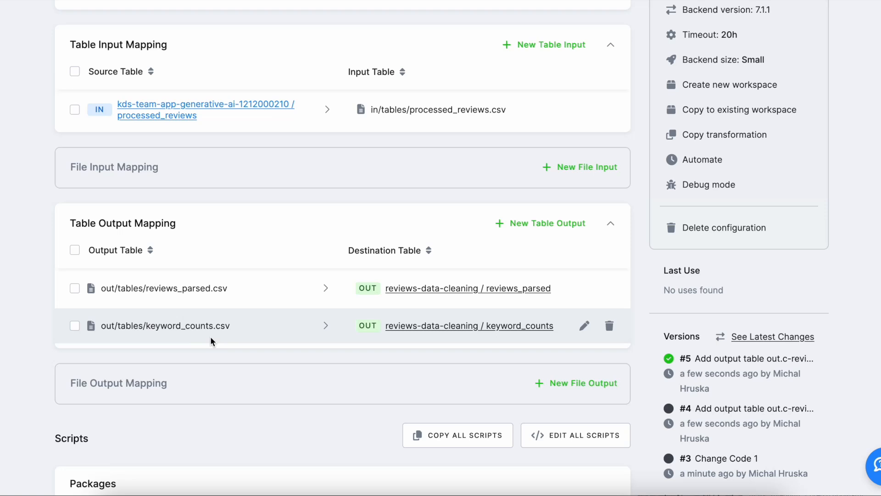
pyautogui.scroll(-8, 211, 337)
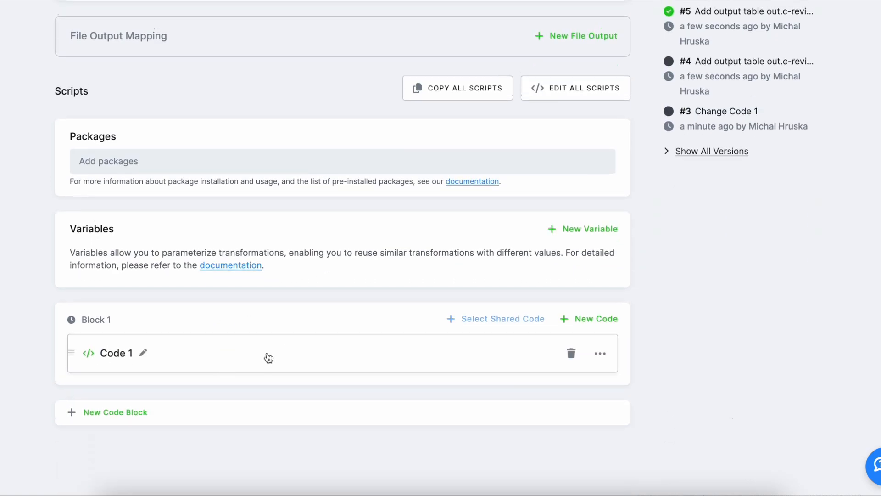
pyautogui.scroll(6, 268, 358)
pyautogui.scroll(5, 268, 358)
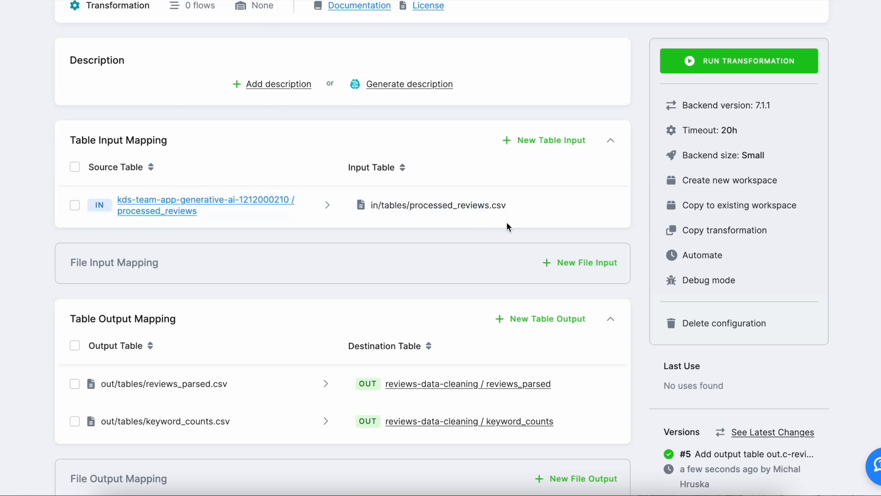
pyautogui.click(666, 64)
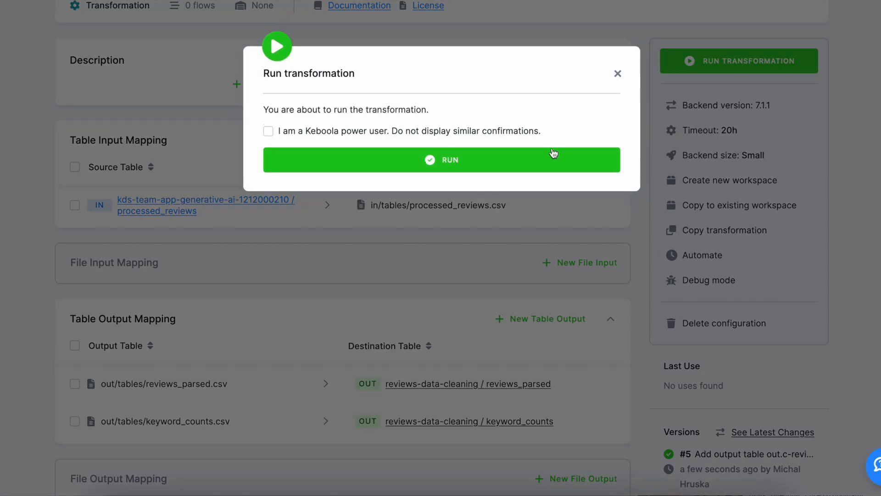
pyautogui.click(550, 151)
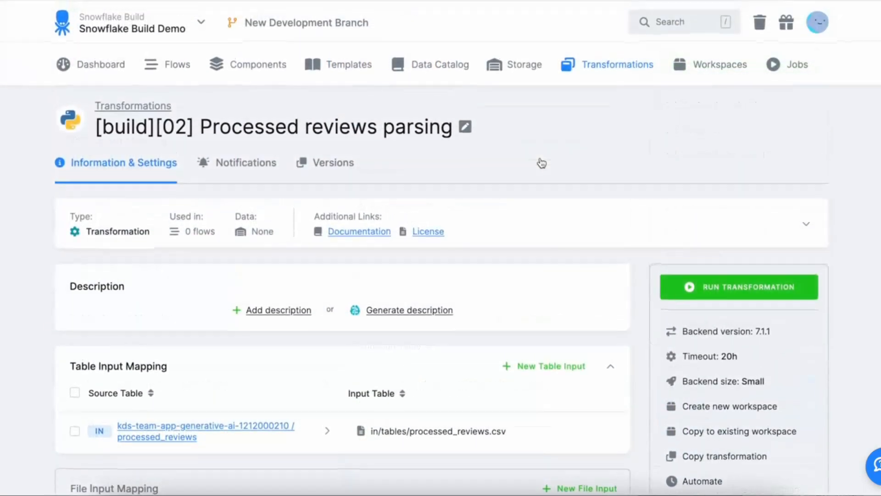
# - Open the job for "[build][02] Processed reviews parsing" and examine its input and output mapping and event log
pyautogui.click(776, 70)
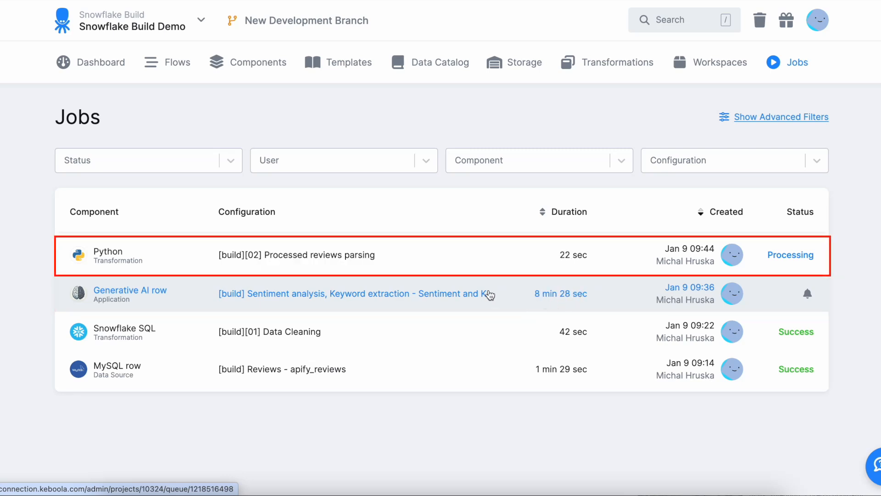
pyautogui.click(431, 262)
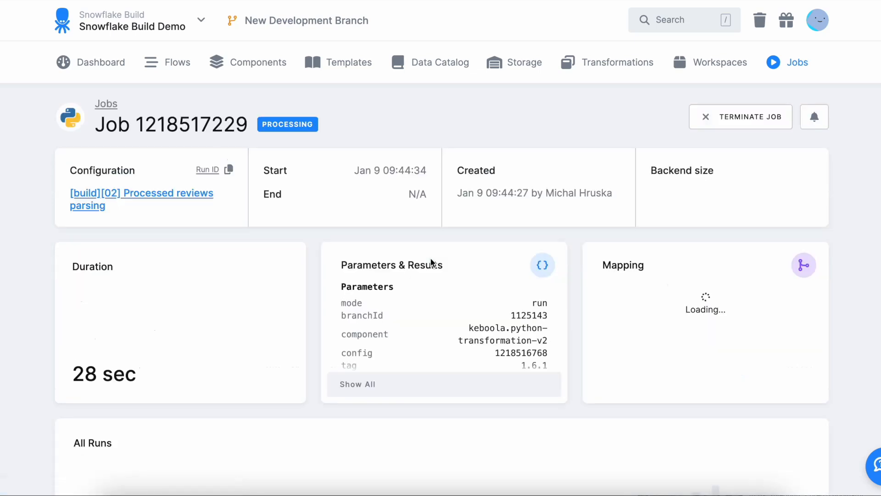
pyautogui.scroll(-1, 431, 263)
pyautogui.moveTo(678, 314)
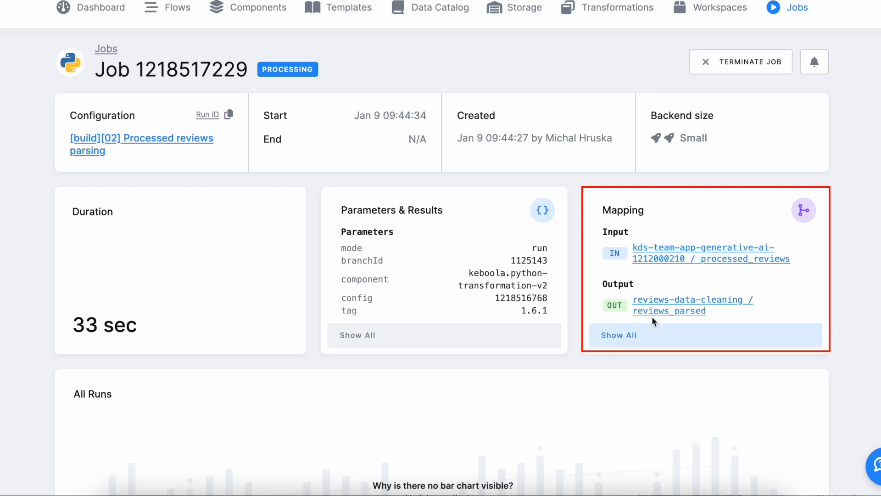
pyautogui.scroll(-6, 822, 338)
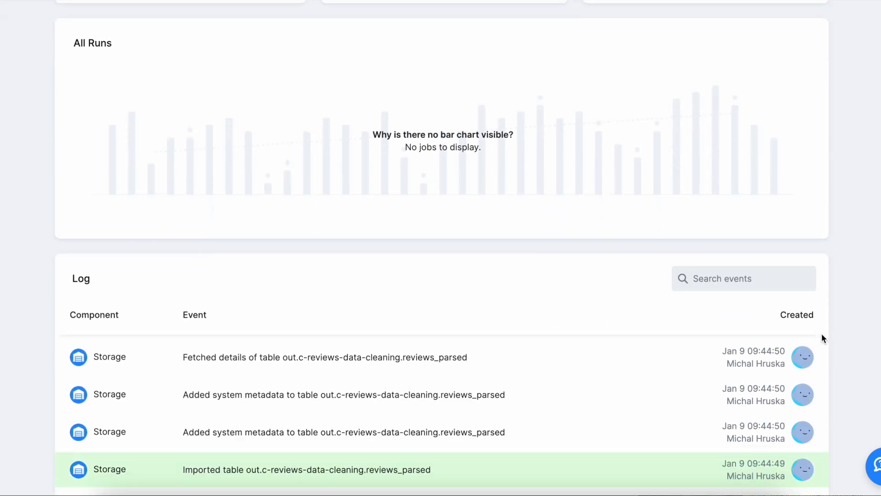
pyautogui.scroll(-12, 821, 339)
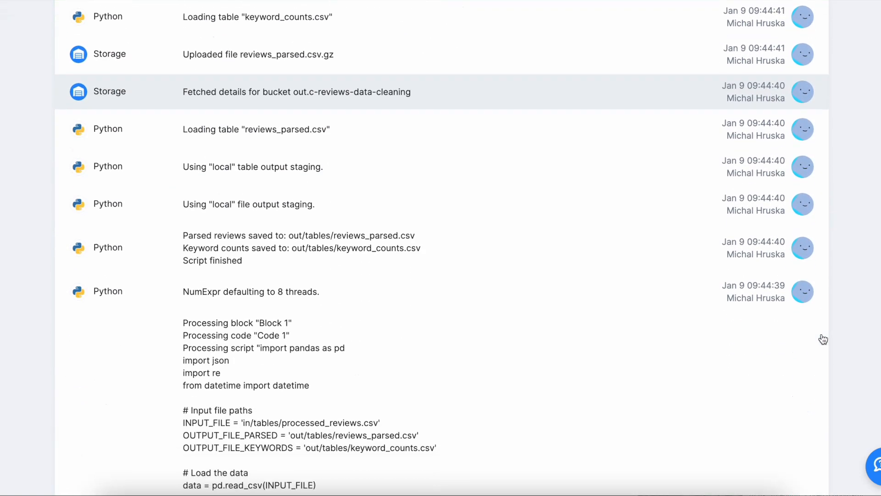
pyautogui.scroll(-11, 823, 338)
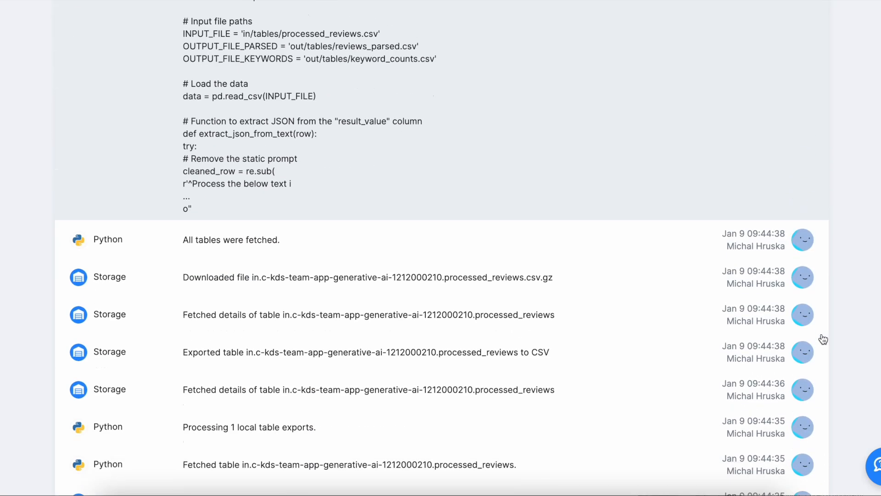
# - Leave the job log and open the reviews_parsed table from the reviews-data-cleaning bucket in Storage
pyautogui.scroll(15, 823, 339)
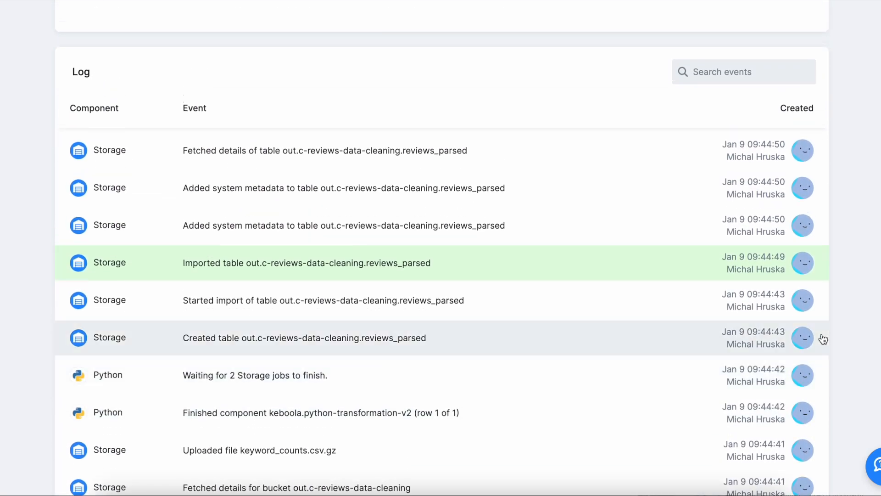
pyautogui.scroll(10, 823, 338)
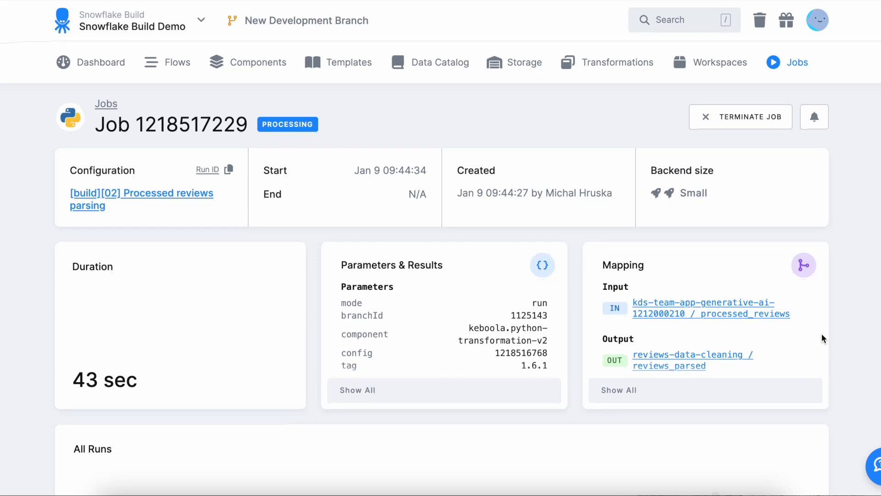
pyautogui.click(502, 69)
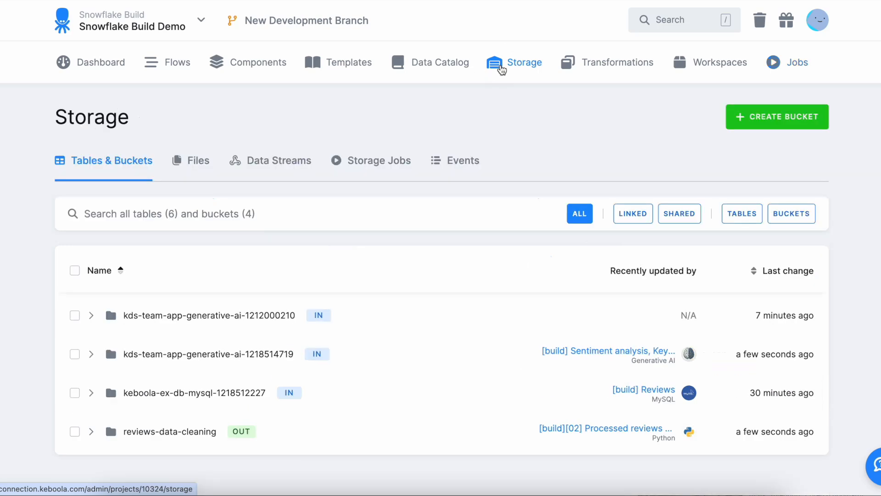
pyautogui.scroll(-1, 72, 303)
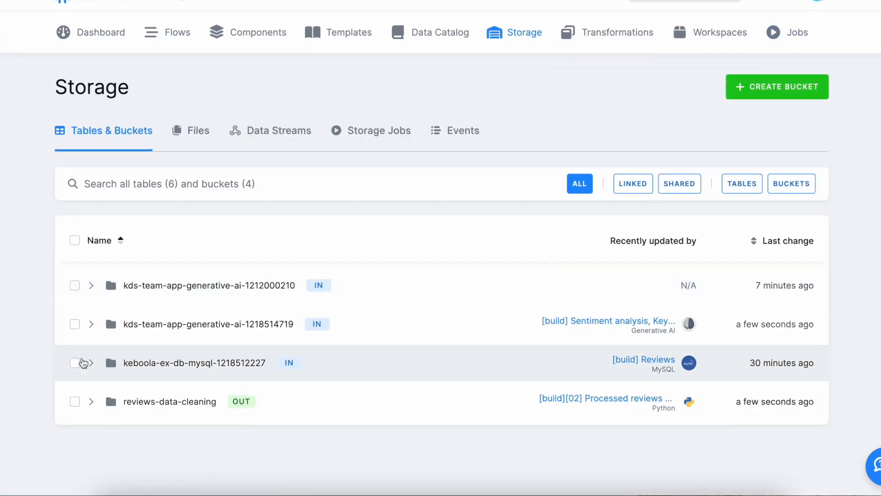
pyautogui.click(86, 403)
pyautogui.scroll(-2, 90, 404)
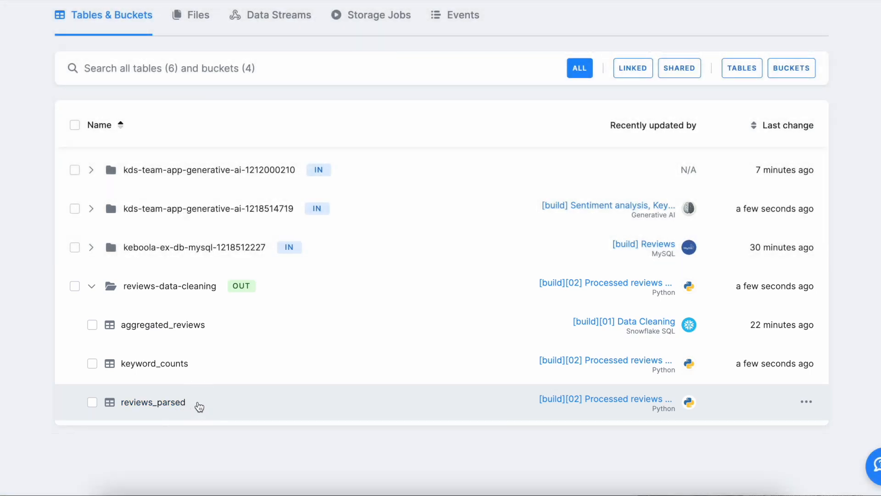
pyautogui.click(197, 407)
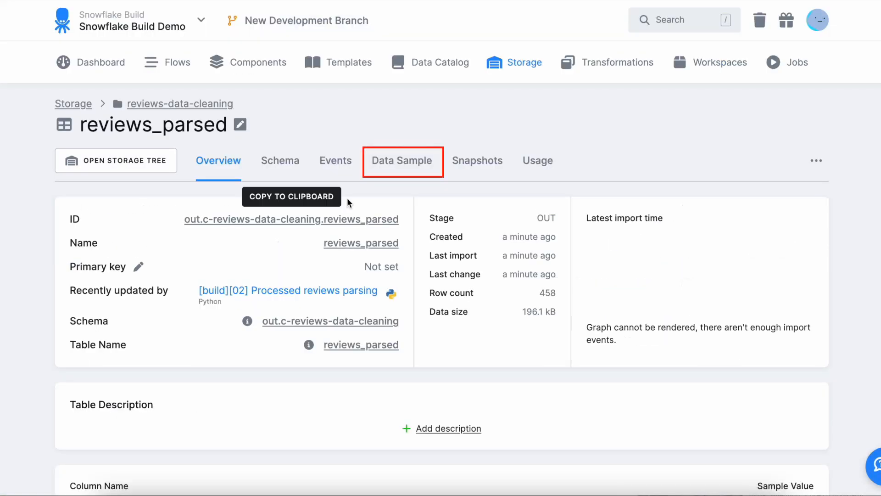
# - Show the data sample of reviews_parsed and examine its columns through to keywords, sentiment and sentiment_category
pyautogui.click(390, 163)
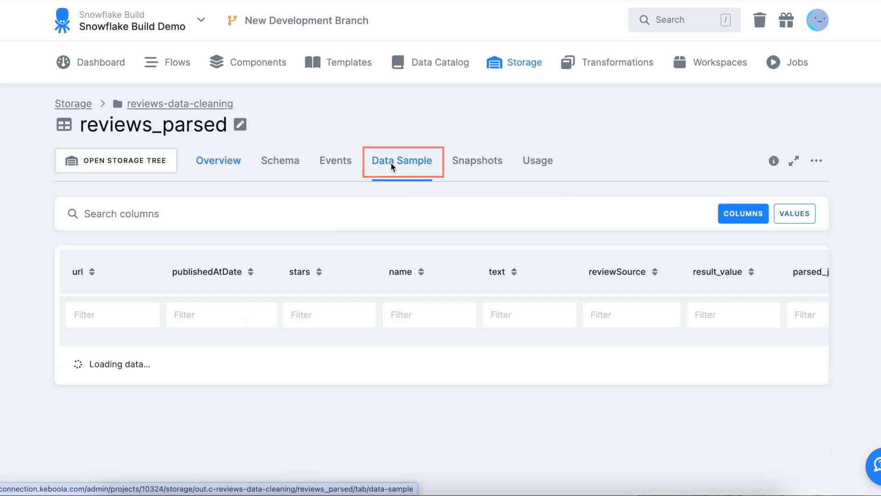
pyautogui.scroll(-3, 390, 162)
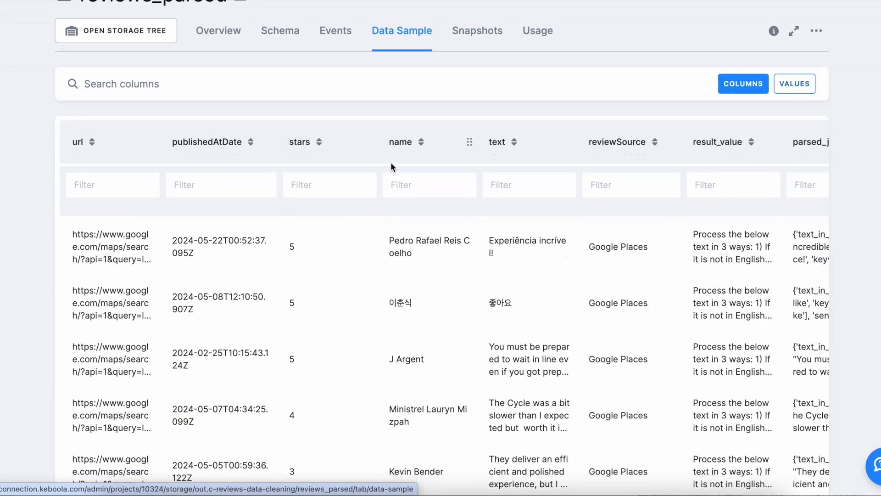
pyautogui.hscroll(5, 469, 302)
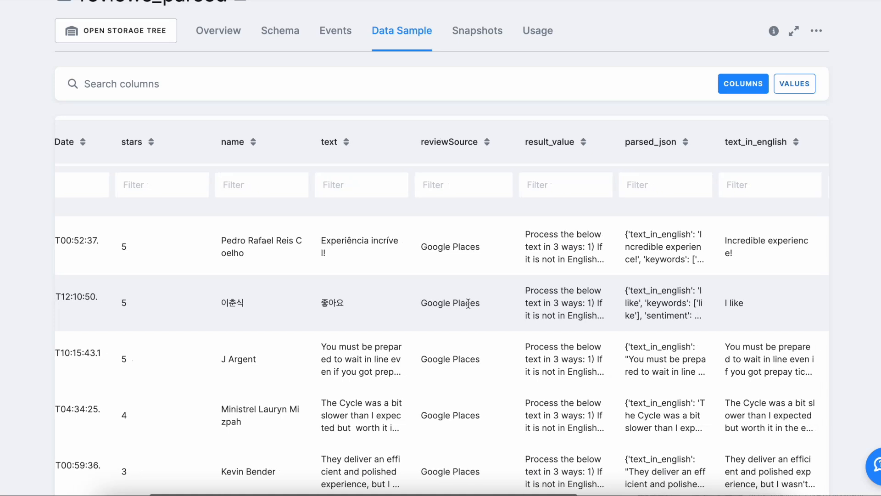
pyautogui.hscroll(6, 468, 303)
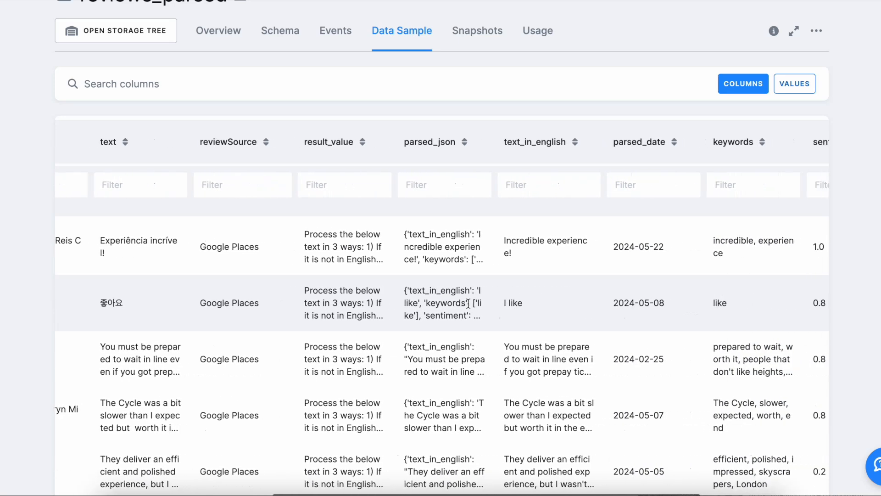
pyautogui.hscroll(2, 468, 303)
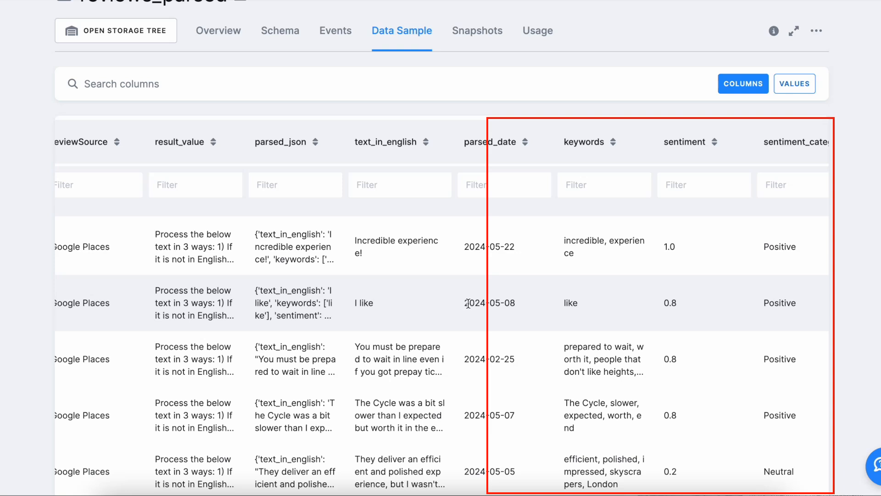
pyautogui.hscroll(2, 759, 293)
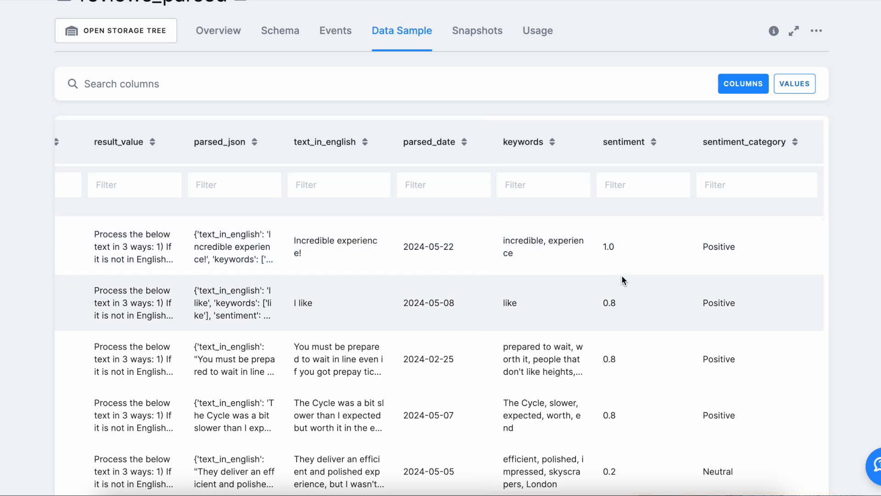
# - Read through the extracted keywords and sentiment values of the sampled reviews, and return to the start of the sample
pyautogui.scroll(-5, 618, 299)
pyautogui.scroll(-1, 555, 360)
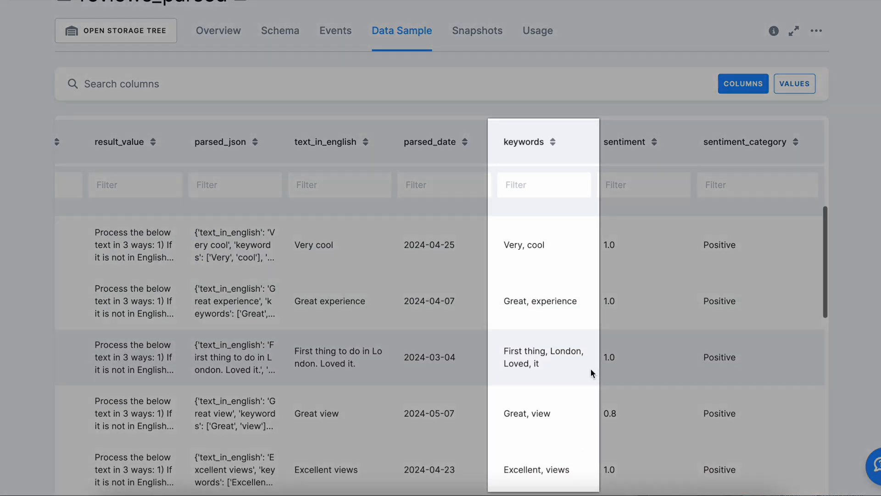
pyautogui.scroll(-2, 590, 369)
pyautogui.scroll(-1, 591, 368)
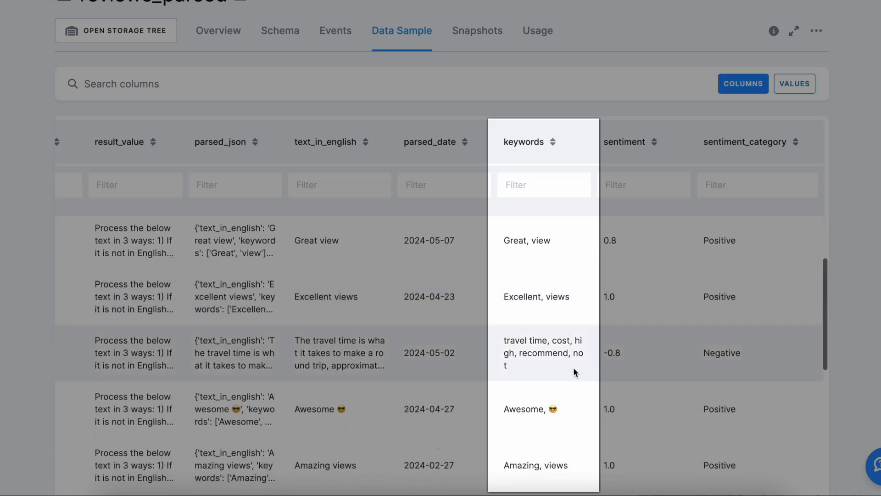
pyautogui.scroll(-2, 532, 364)
pyautogui.scroll(-3, 532, 364)
pyautogui.scroll(-2, 533, 364)
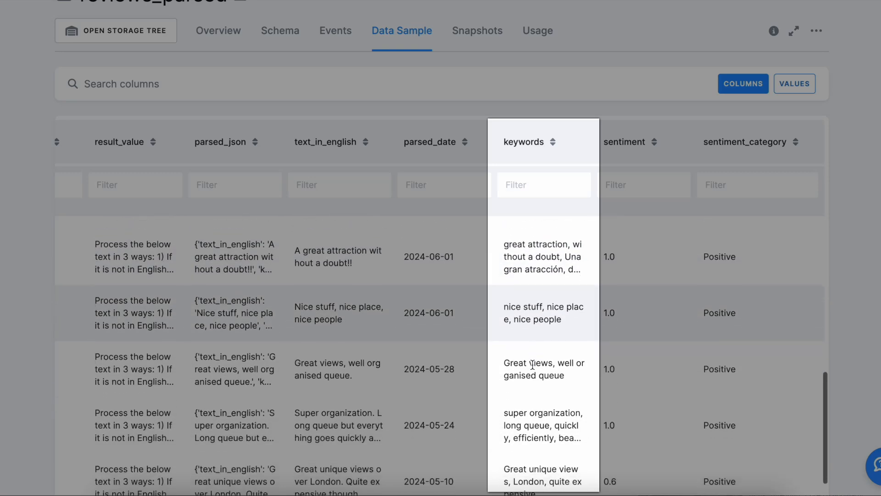
pyautogui.scroll(-1, 533, 364)
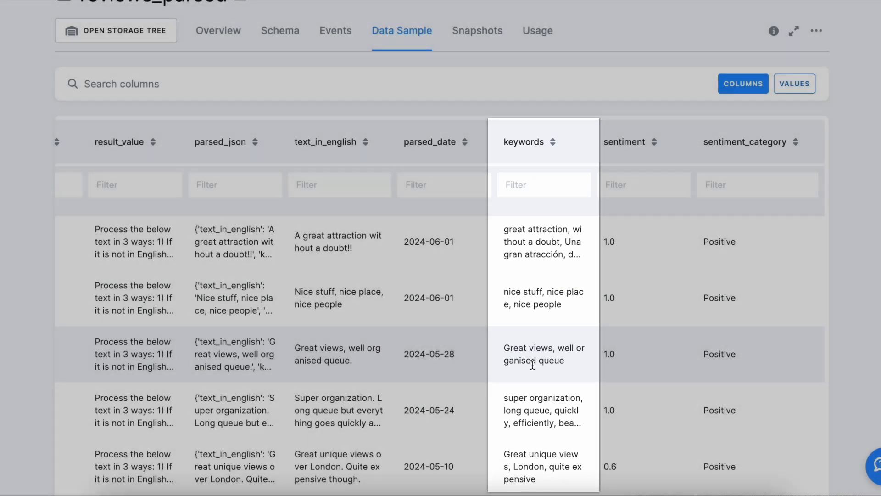
pyautogui.scroll(-5, 533, 368)
pyautogui.scroll(3, 535, 370)
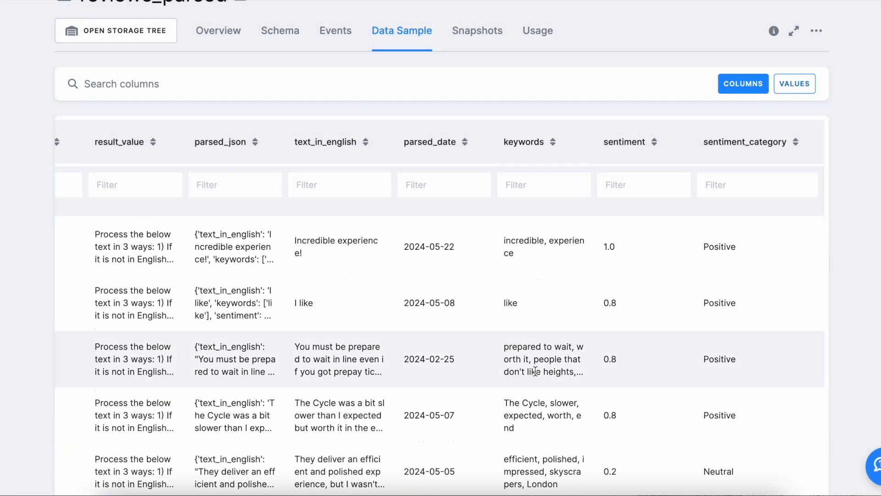
pyautogui.hscroll(-5, 536, 370)
pyautogui.hscroll(-7, 535, 370)
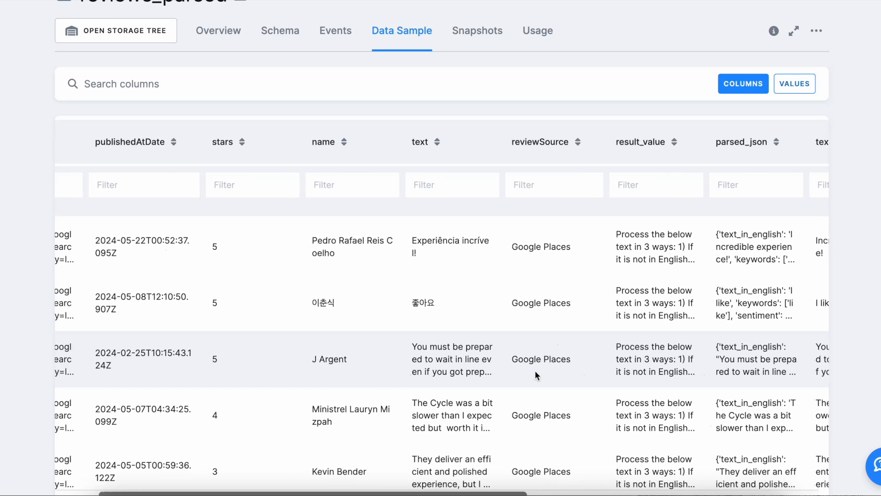
pyautogui.scroll(1, 535, 370)
pyautogui.scroll(3, 536, 370)
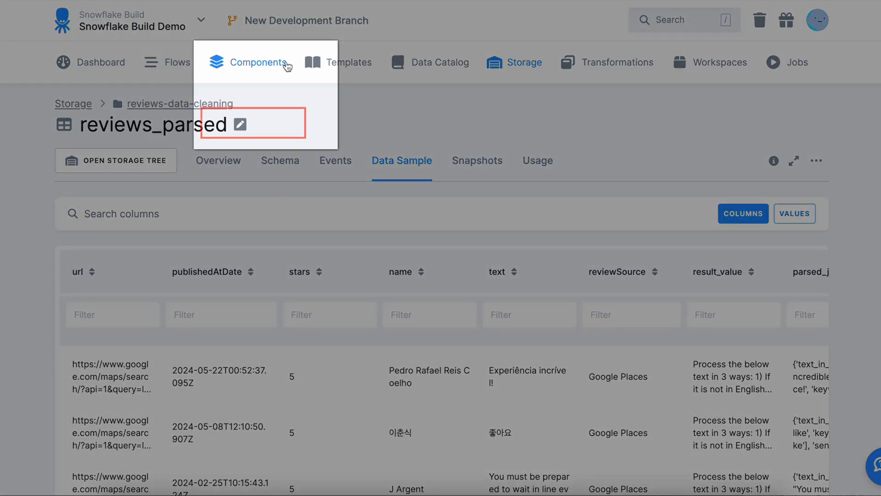
# - Create a new data app named London Eye Reviews Analysis
pyautogui.moveTo(287, 65)
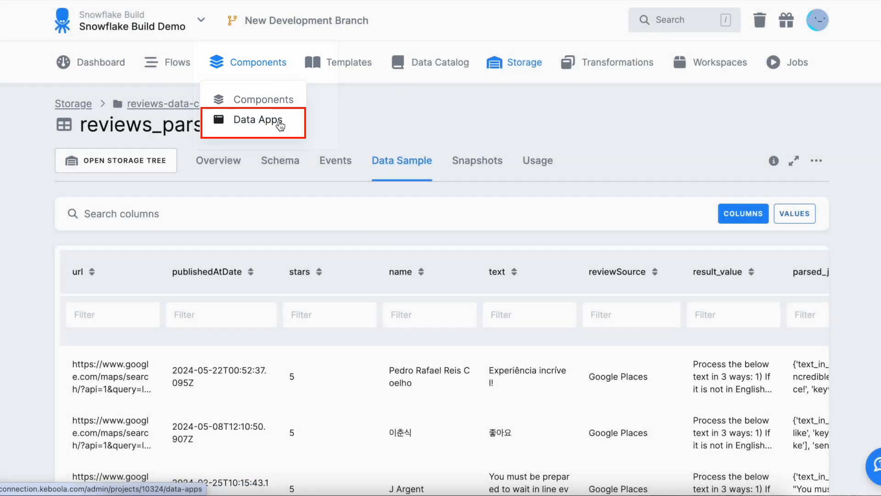
pyautogui.click(280, 122)
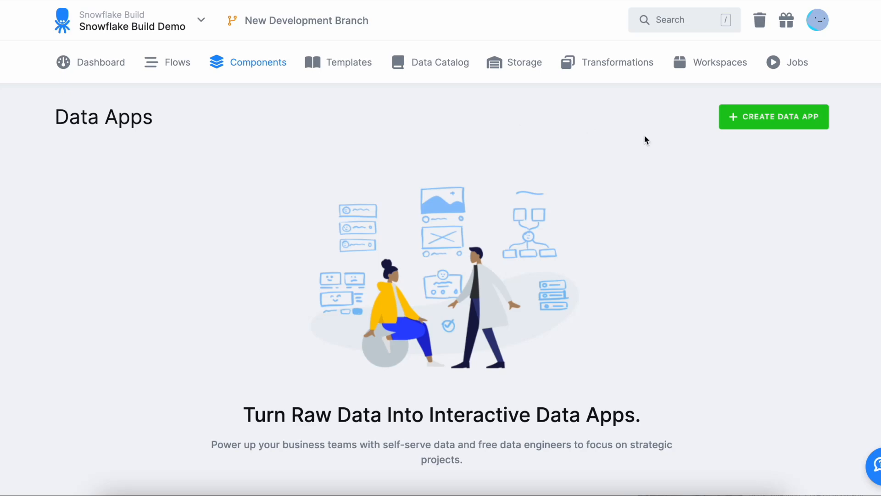
pyautogui.click(779, 128)
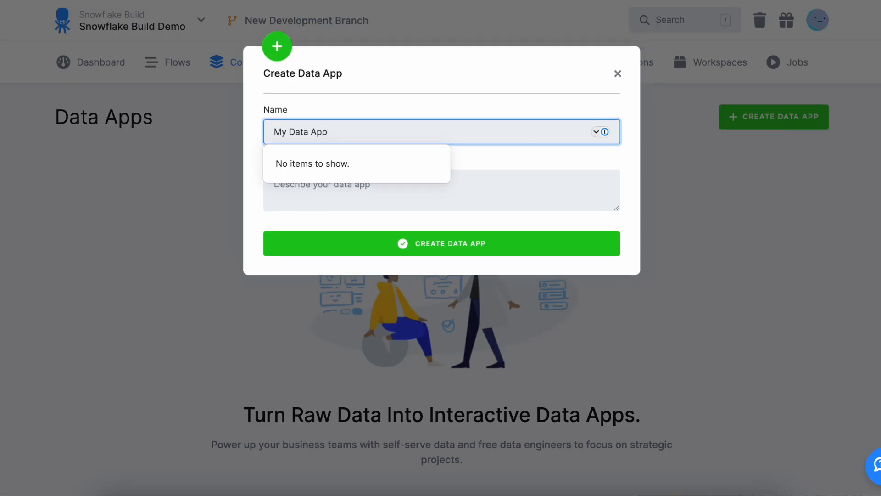
pyautogui.hotkey('ctrl', 'a')
pyautogui.write('Londo')
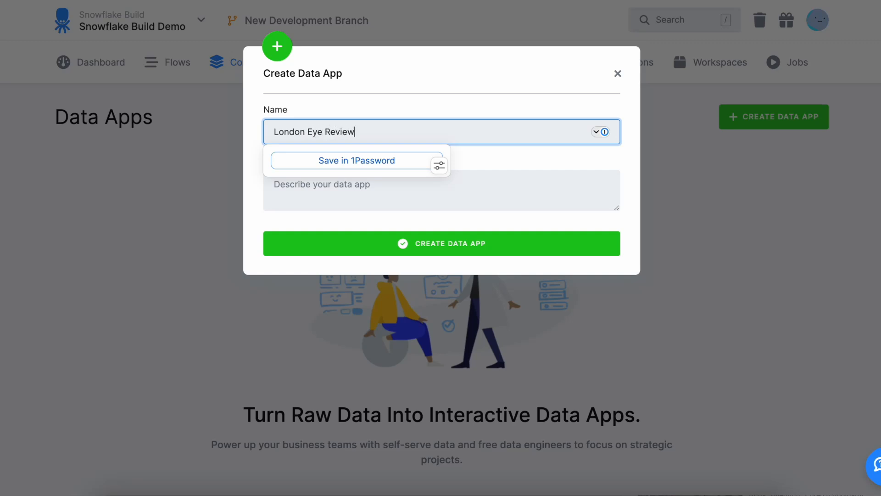
pyautogui.write('sis')
pyautogui.click(515, 244)
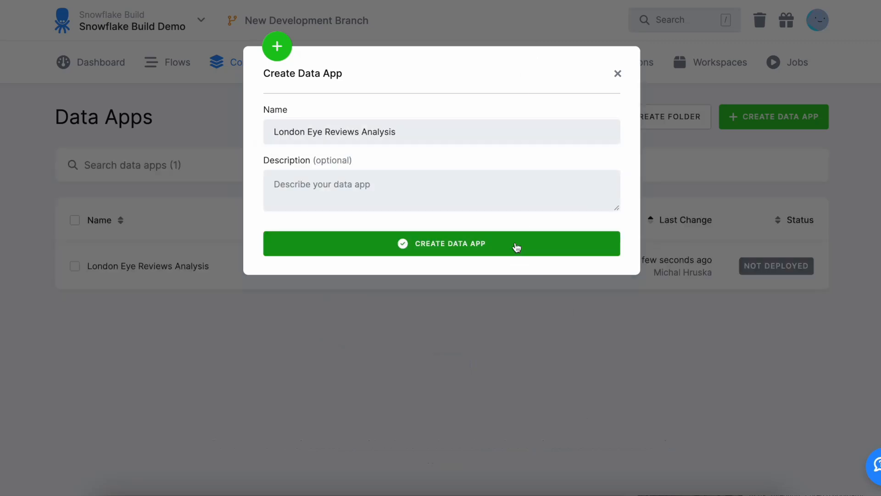
# - Set the deployment's project URL to the london_eye_app.git repository on GitHub and load its branches
pyautogui.scroll(-6, 331, 223)
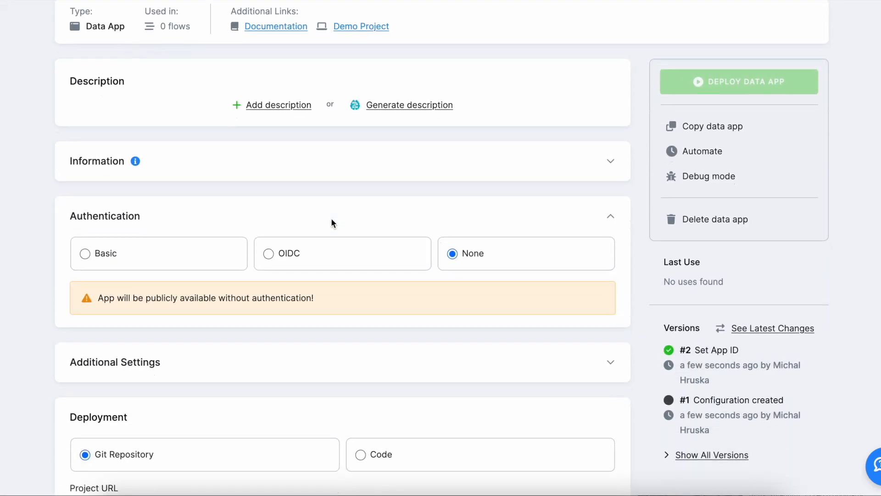
pyautogui.scroll(-1, 332, 222)
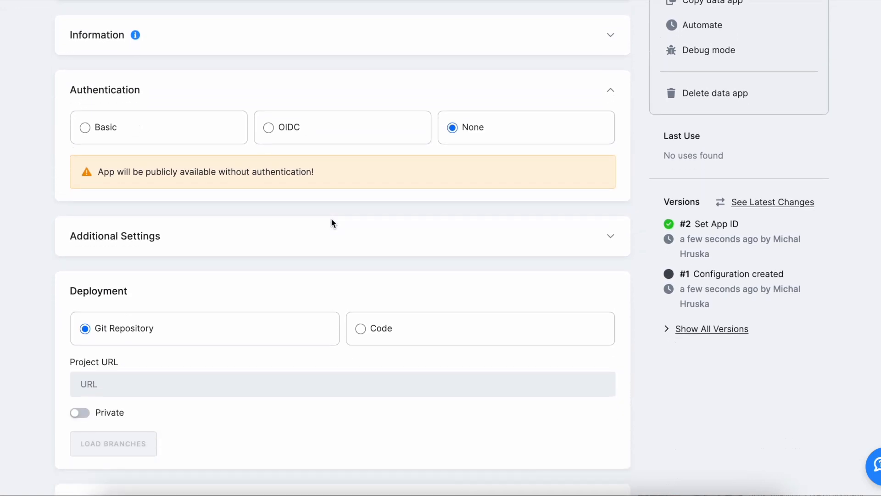
pyautogui.scroll(-1, 331, 223)
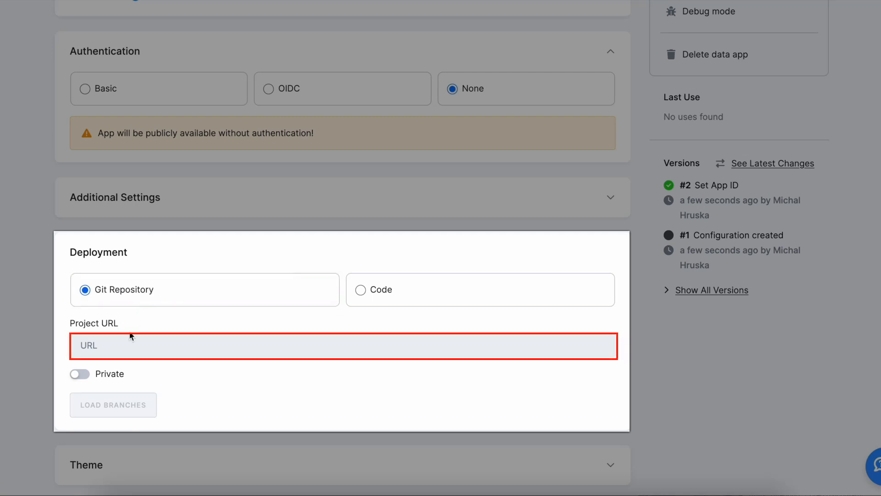
pyautogui.click(123, 345)
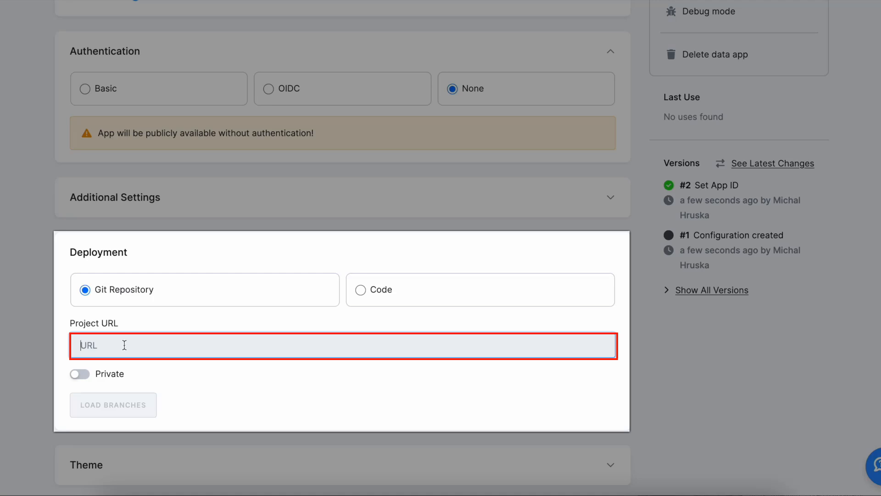
pyautogui.write('https://github.com/kbcMichal/london_eye_app.git')
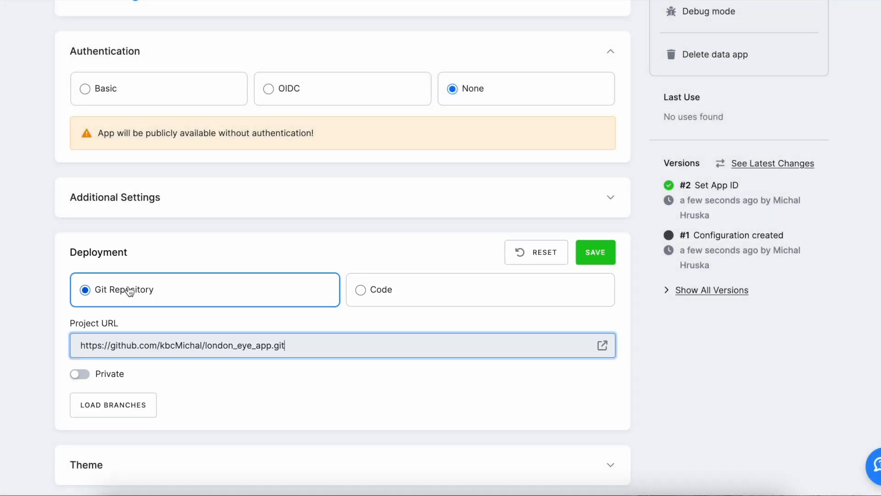
pyautogui.click(146, 413)
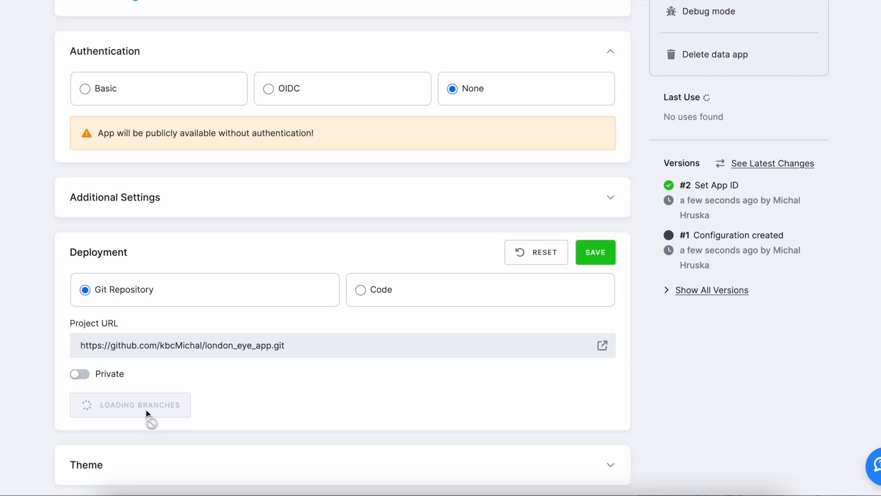
# - Choose the main branch and app.py as the main file path, and save the deployment settings
pyautogui.scroll(-2, 133, 343)
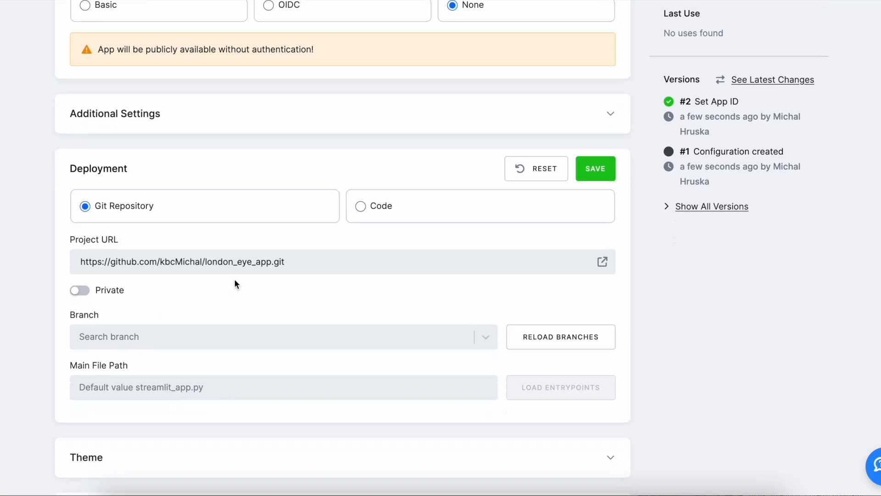
pyautogui.click(473, 335)
pyautogui.click(230, 369)
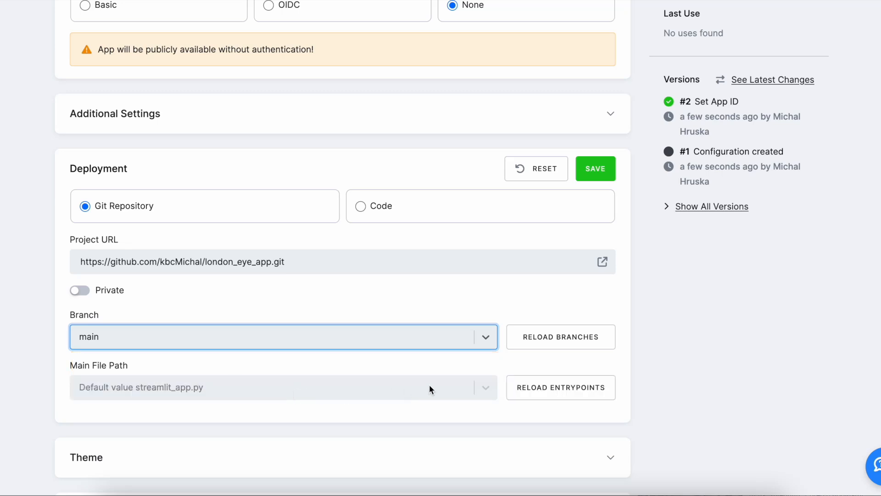
pyautogui.click(485, 388)
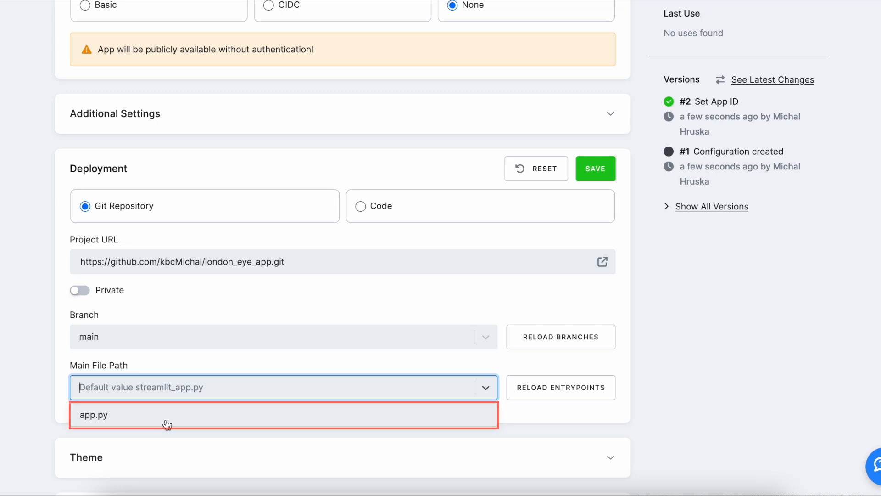
pyautogui.click(114, 416)
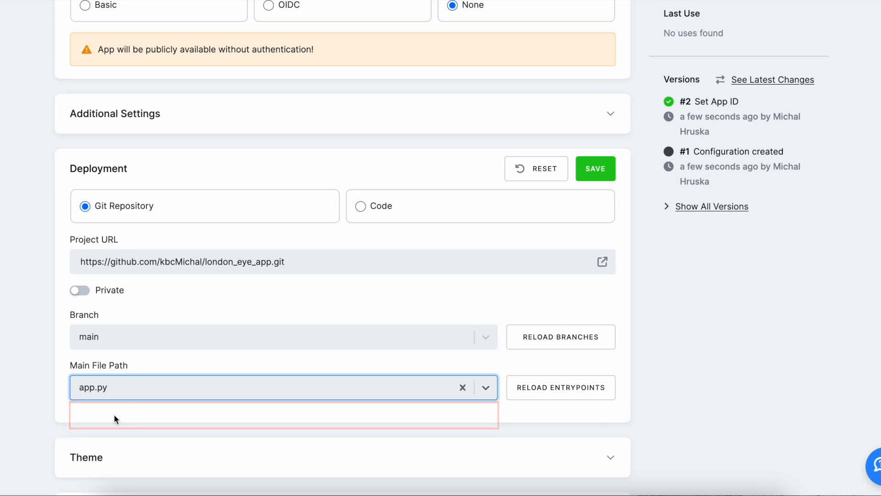
pyautogui.click(601, 175)
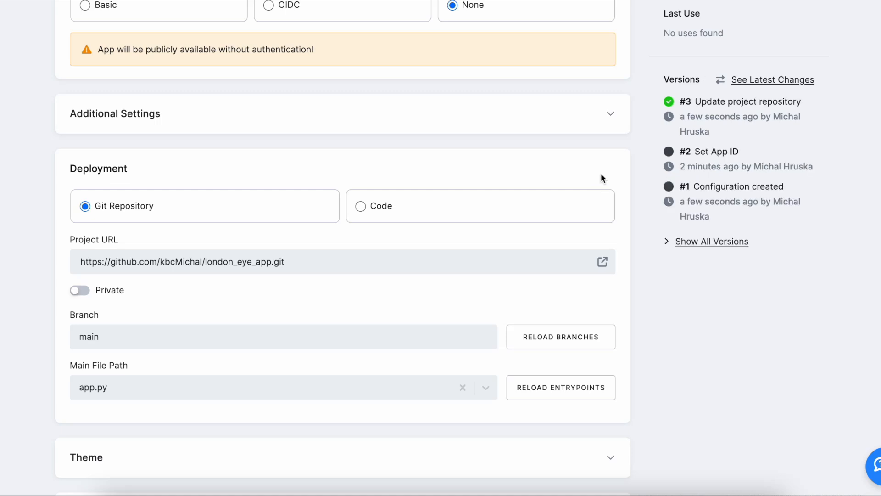
# - Review the data app's authentication, deployment and secrets settings
pyautogui.scroll(3, 602, 177)
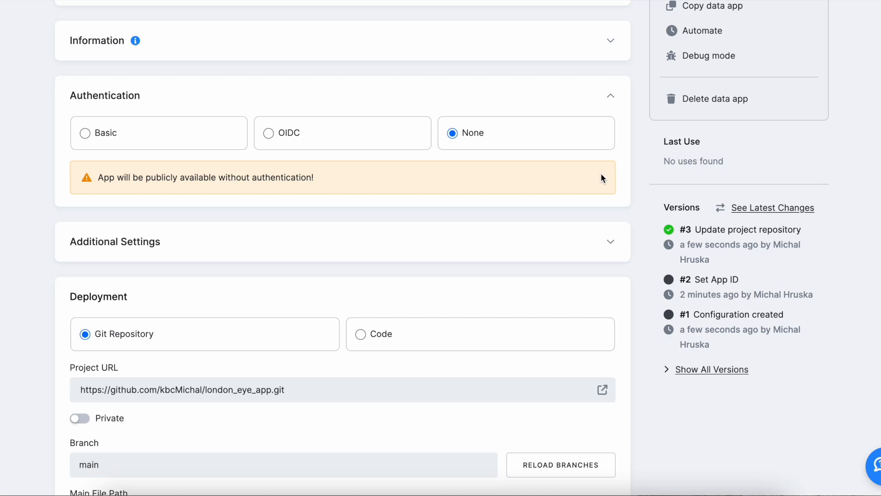
pyautogui.scroll(1, 602, 172)
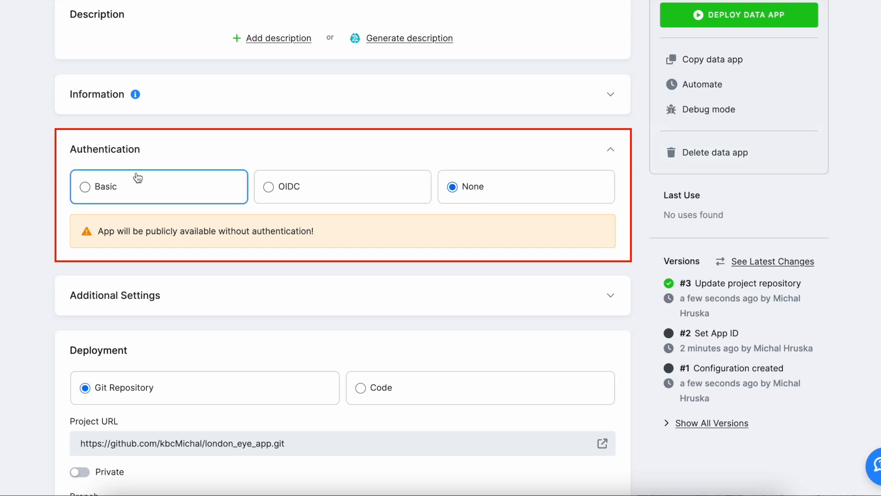
pyautogui.scroll(1, 17, 162)
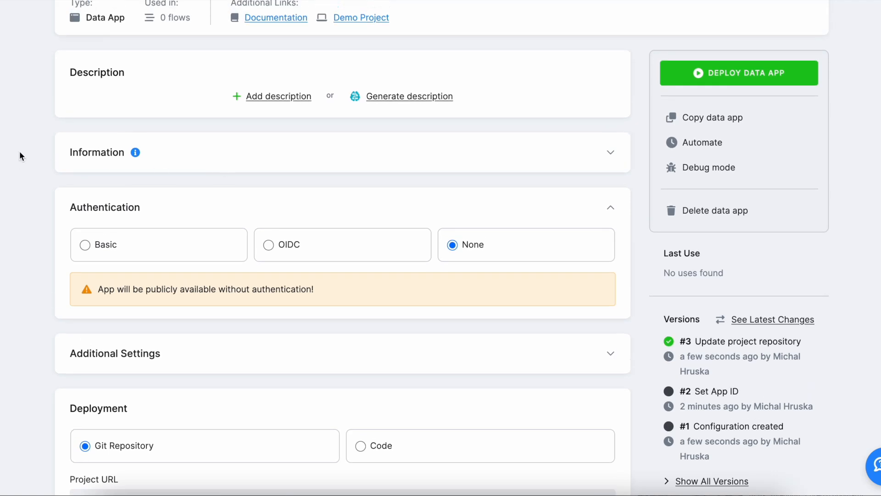
pyautogui.scroll(-8, 20, 155)
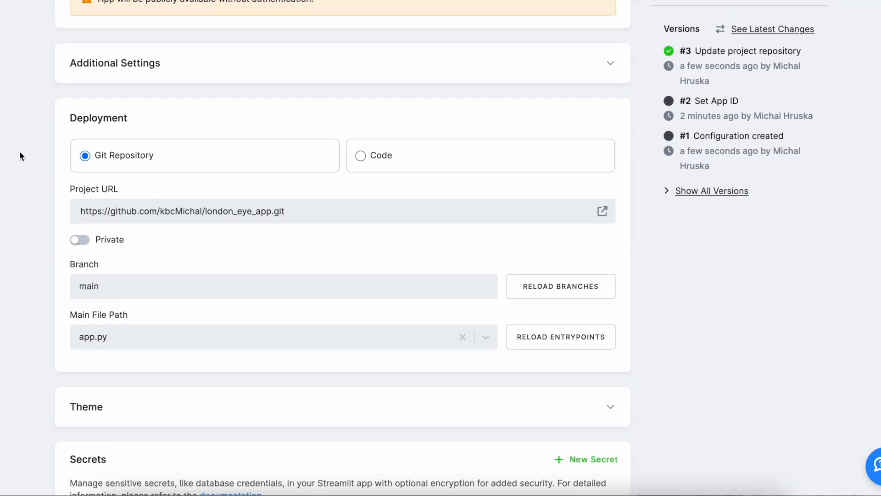
pyautogui.scroll(-3, 19, 155)
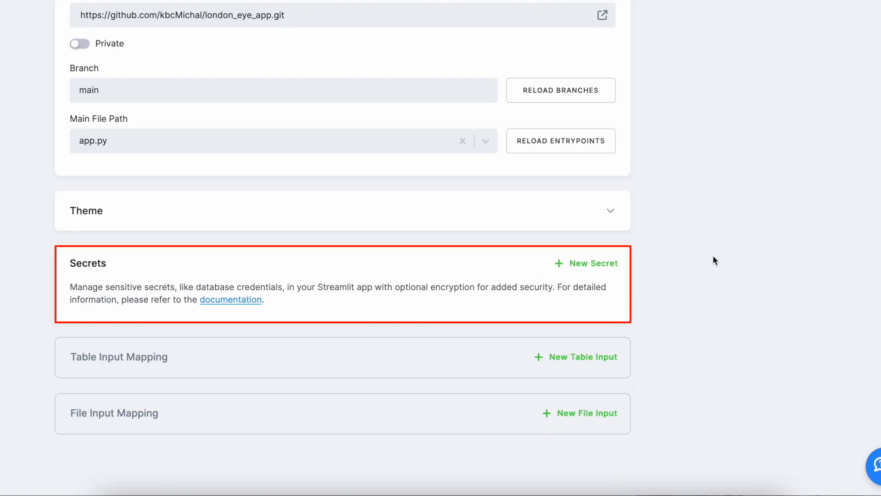
pyautogui.scroll(4, 714, 257)
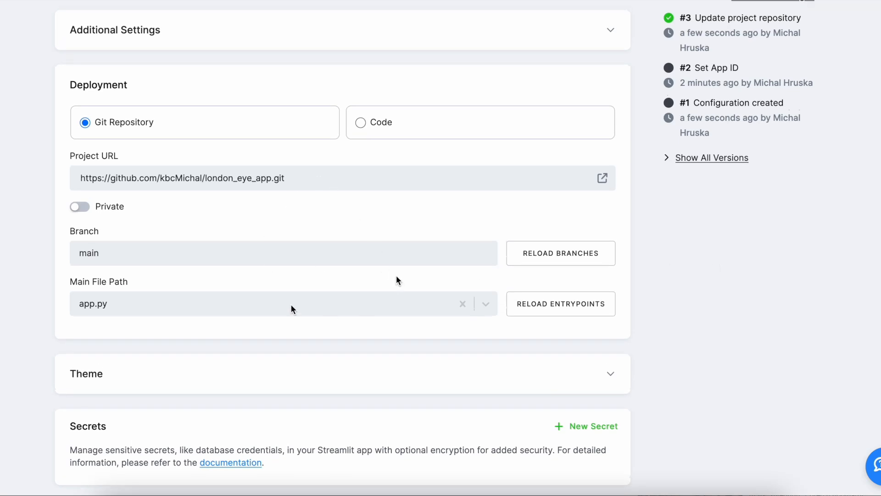
pyautogui.scroll(5, 319, 309)
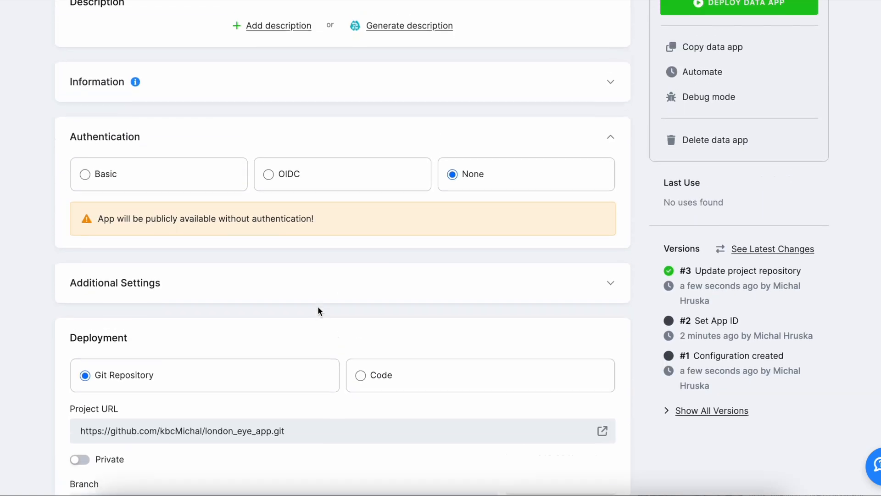
pyautogui.scroll(3, 318, 306)
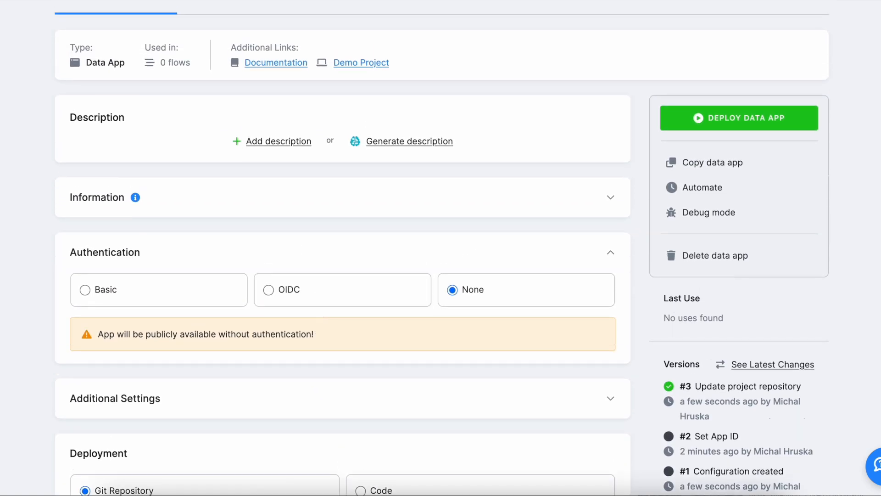
# - Deploy the data app with the XSmall backend and a 15-minute inactivity timeout, and check its deployment job
pyautogui.click(725, 117)
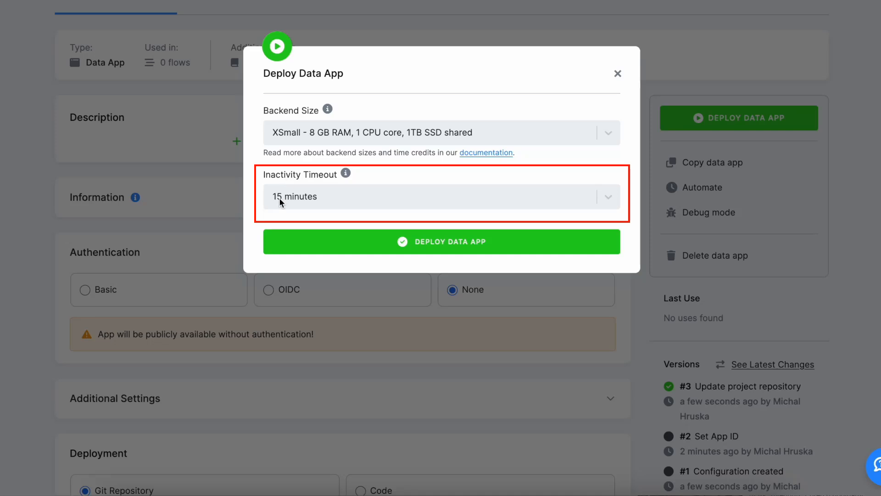
pyautogui.click(540, 250)
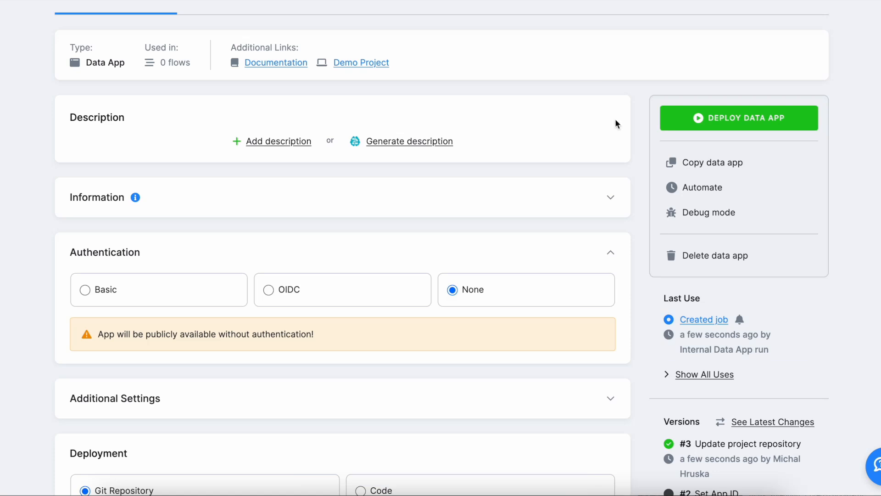
pyautogui.click(701, 318)
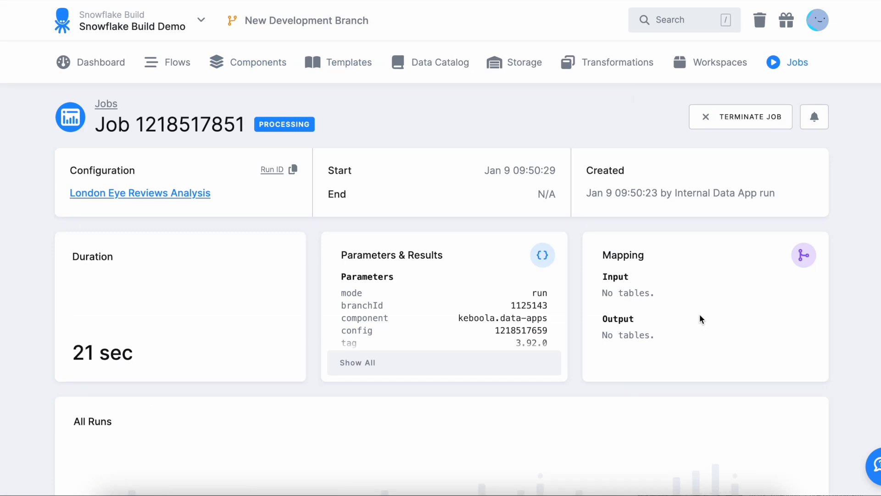
pyautogui.scroll(-3, 701, 316)
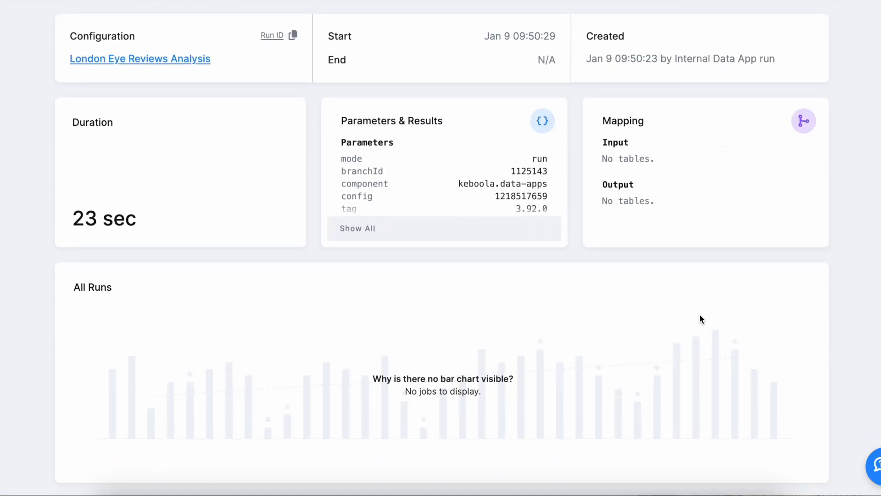
pyautogui.scroll(-4, 700, 319)
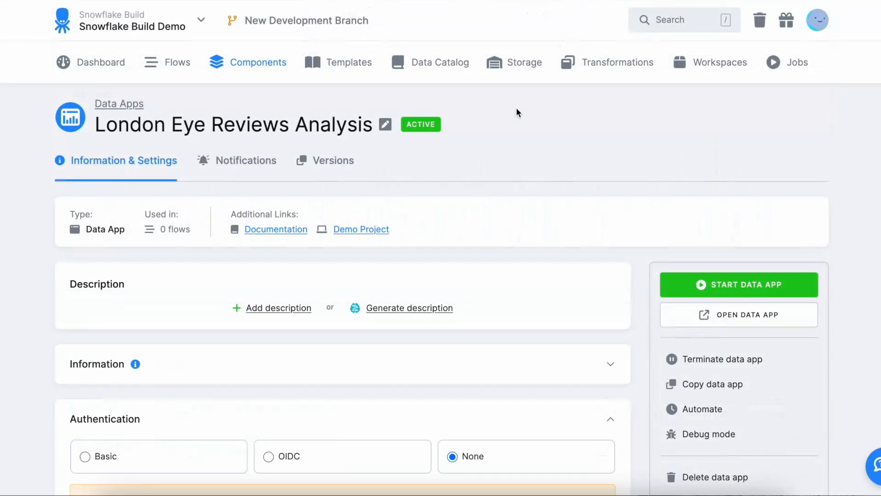
# - Open the deployed data app and look through its sentiment distribution, top keywords, review data and Word Eye cloud
pyautogui.click(801, 321)
pyautogui.click(482, 171)
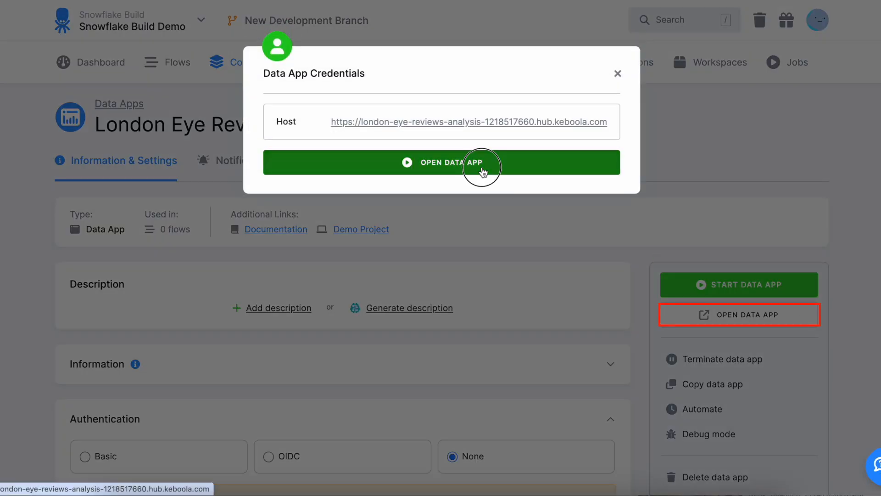
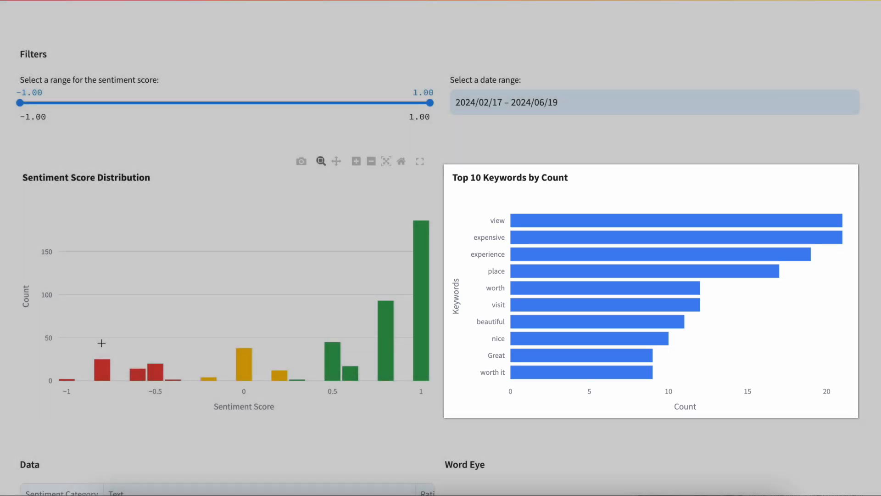
pyautogui.scroll(-1, 502, 197)
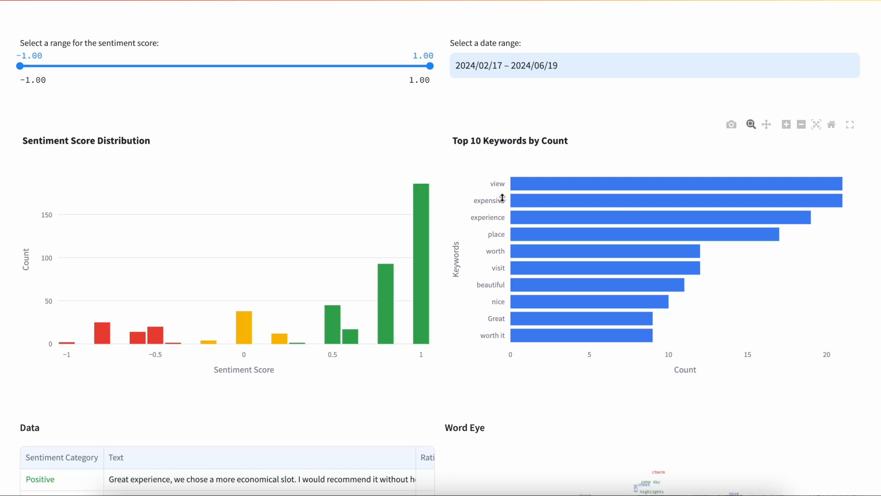
pyautogui.scroll(-5, 502, 197)
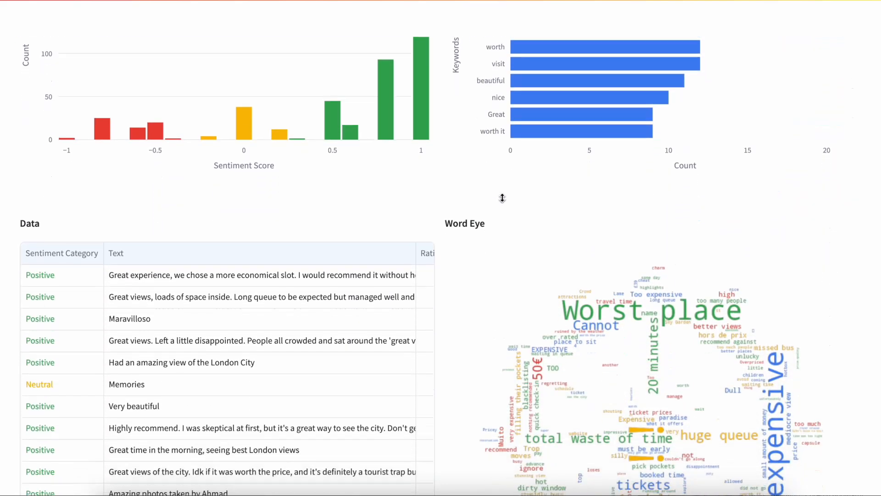
pyautogui.scroll(-2, 503, 197)
pyautogui.scroll(-1, 266, 281)
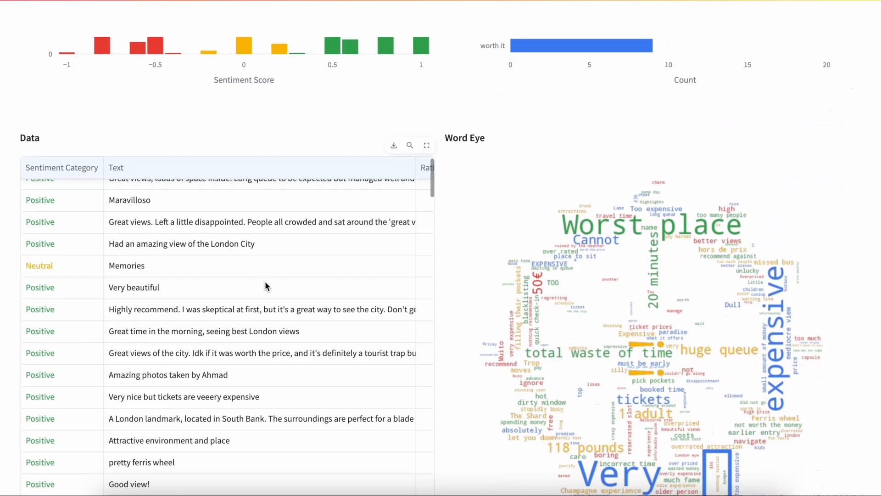
pyautogui.scroll(1, 265, 281)
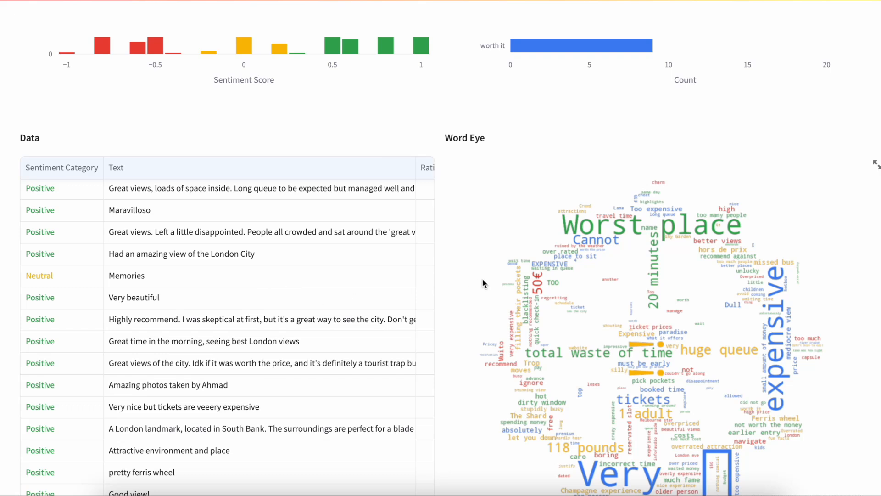
pyautogui.scroll(-2, 482, 279)
pyautogui.scroll(9, 474, 221)
# - Filter the sentiment score range to -1.00 to -0.13 and read through the matching reviews and word cloud
pyautogui.moveTo(429, 98); pyautogui.dragTo(198, 102)
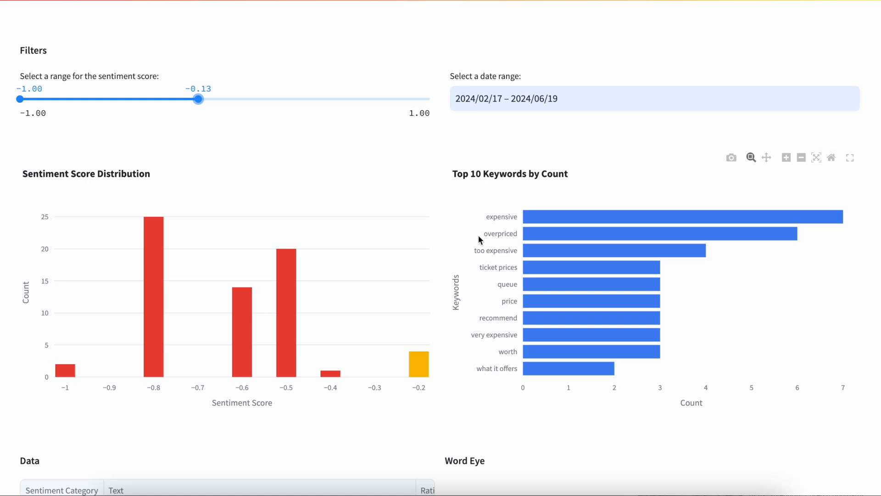
pyautogui.scroll(-6, 479, 236)
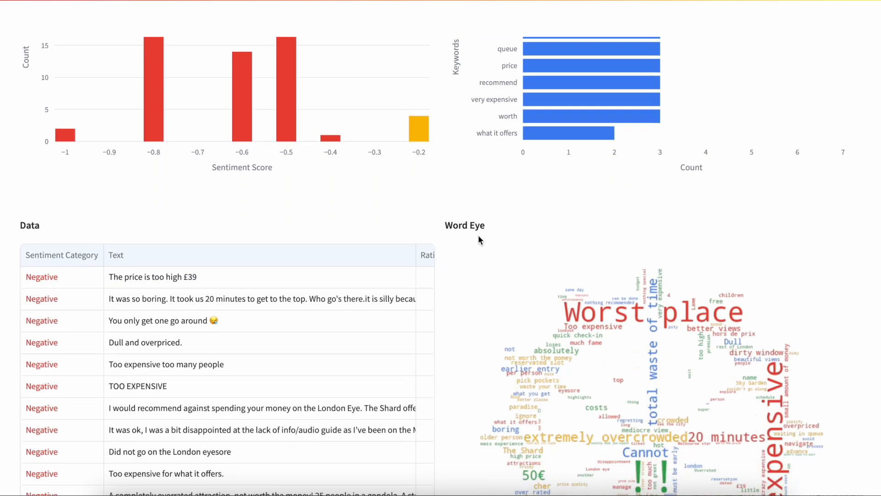
pyautogui.scroll(-1, 478, 236)
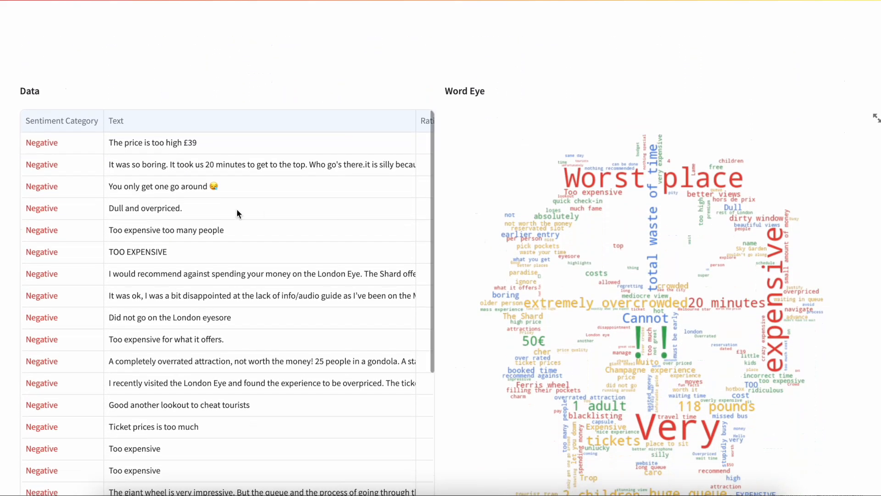
pyautogui.scroll(-3, 162, 209)
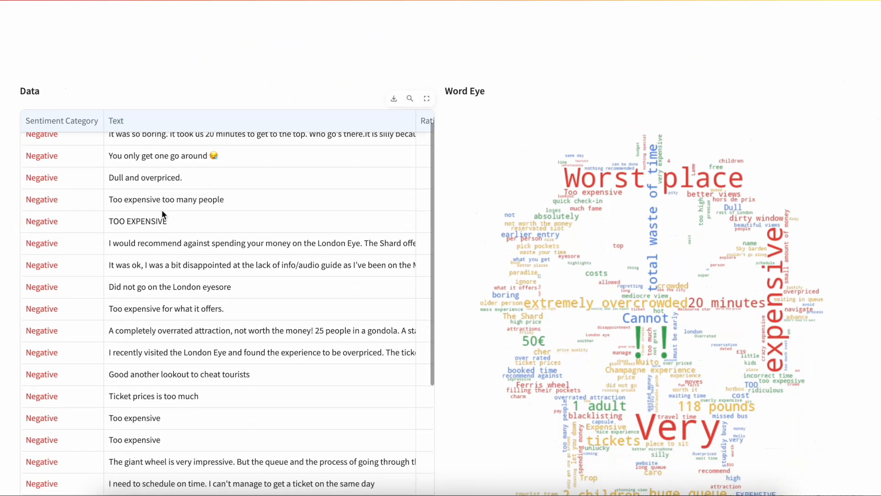
pyautogui.scroll(-3, 161, 209)
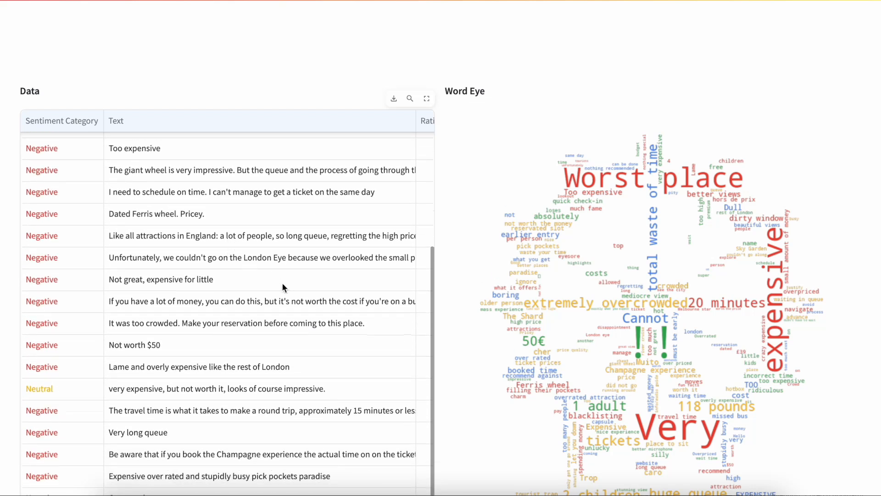
pyautogui.scroll(-4, 281, 287)
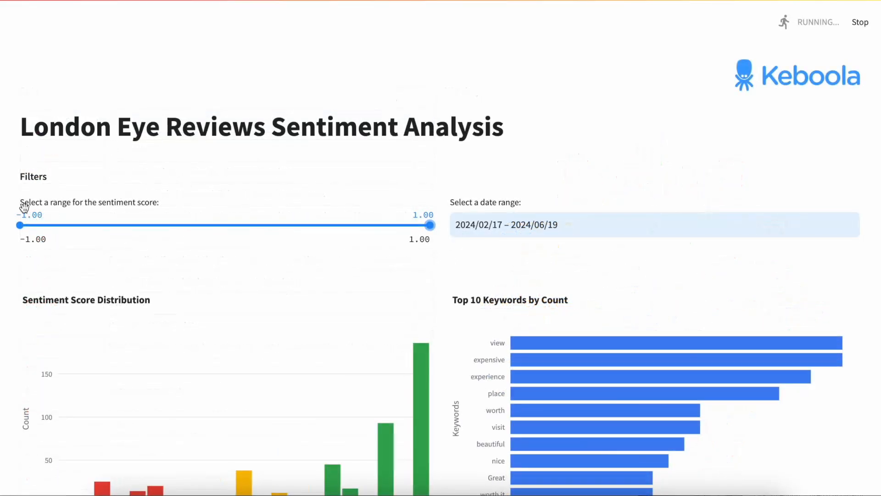
# - Filter the sentiment score range to 0.45 to 1.00 and examine the matching reviews and word cloud
pyautogui.moveTo(20, 225); pyautogui.dragTo(320, 252)
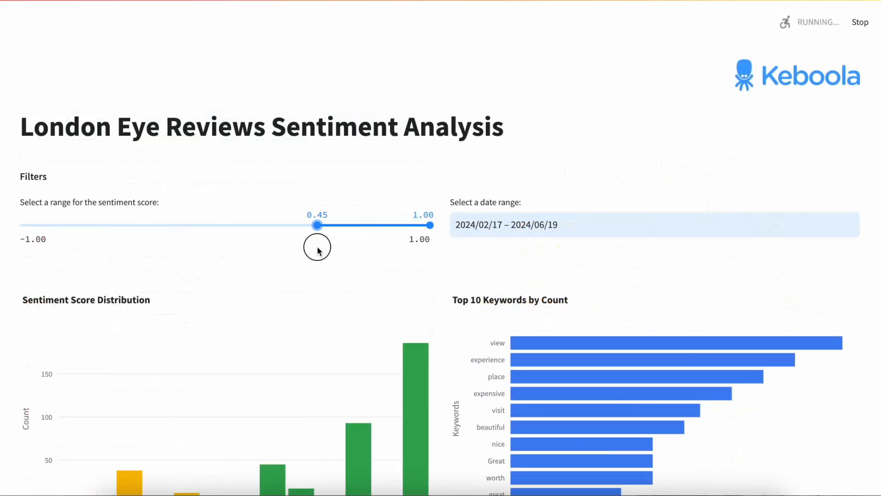
pyautogui.scroll(-10, 373, 257)
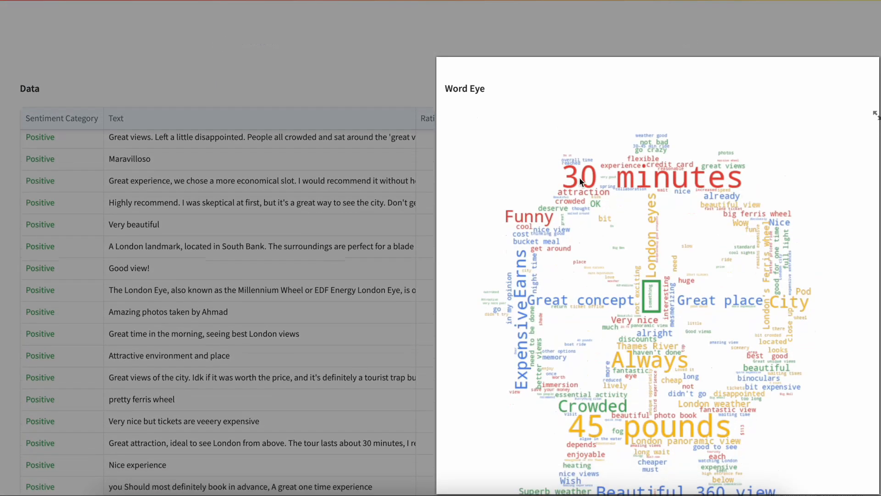
pyautogui.scroll(-1, 632, 189)
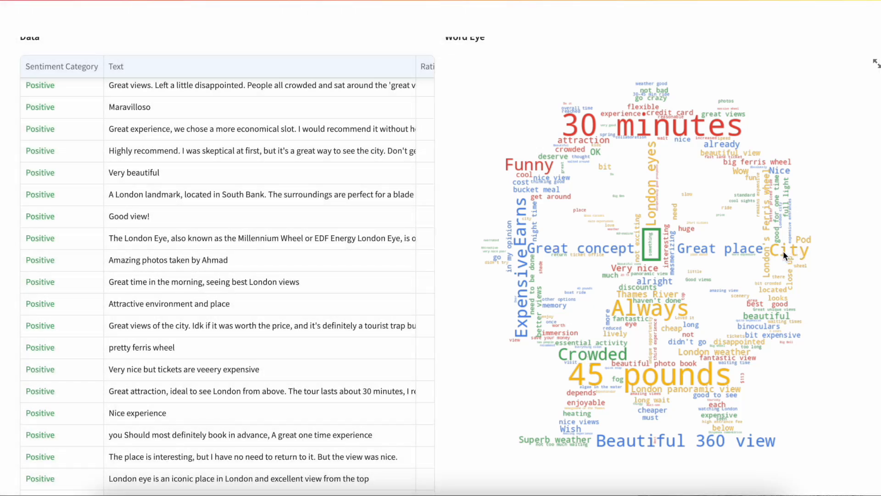
pyautogui.scroll(10, 783, 251)
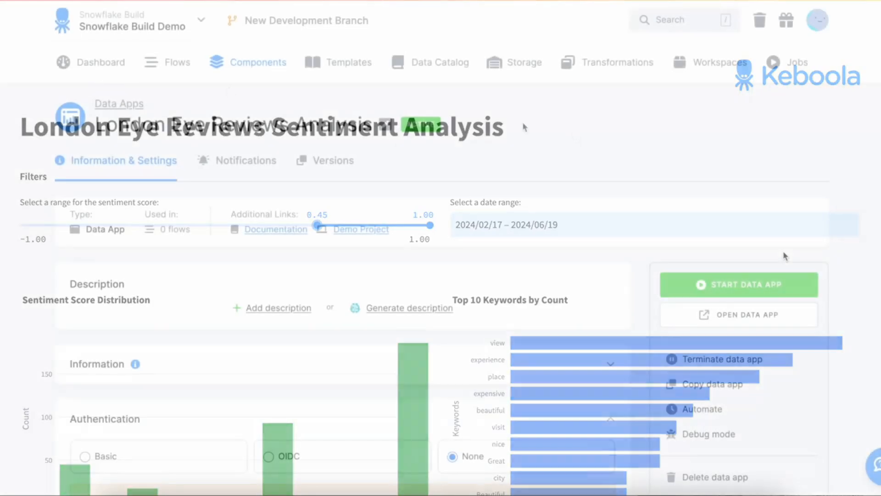
# - Create a new flow named [build] Extract, enrich, deploy app
pyautogui.click(179, 73)
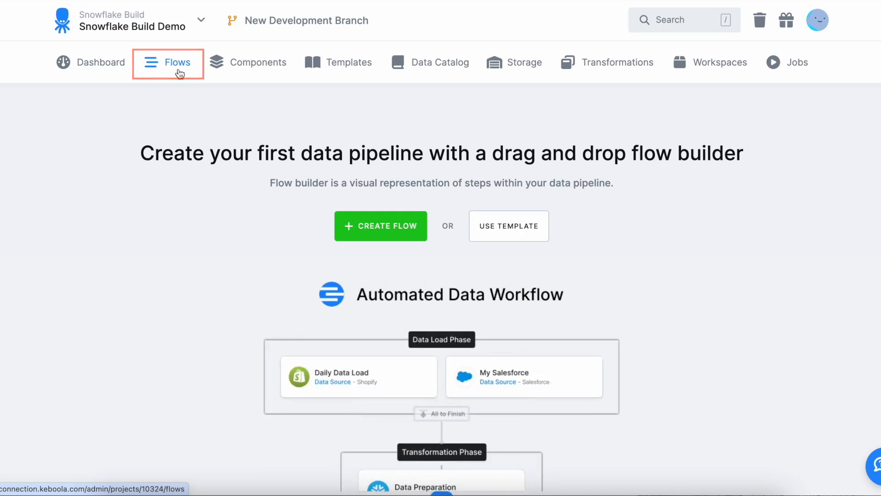
pyautogui.click(362, 221)
pyautogui.write('[build] ')
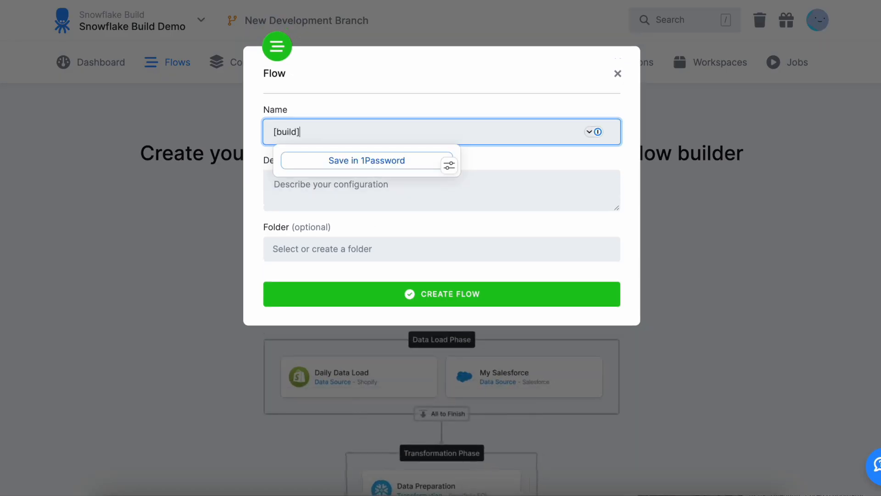
pyautogui.write('Extract, en')
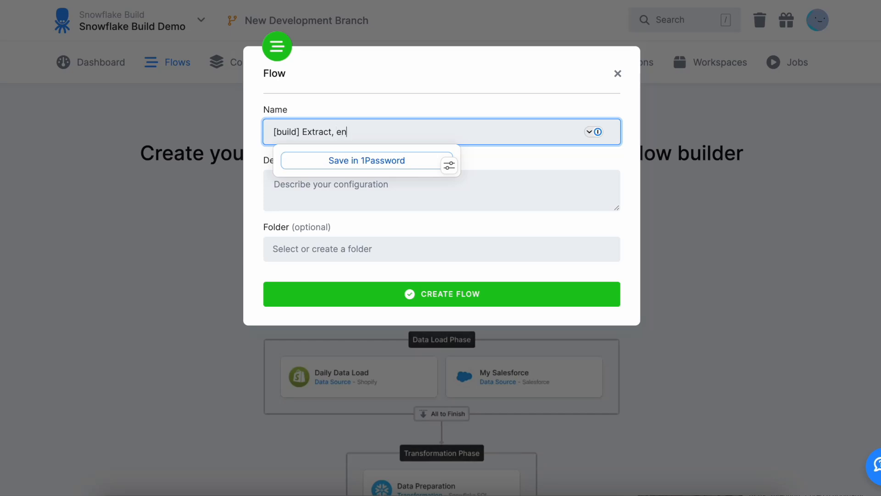
pyautogui.write('rich, deploy app')
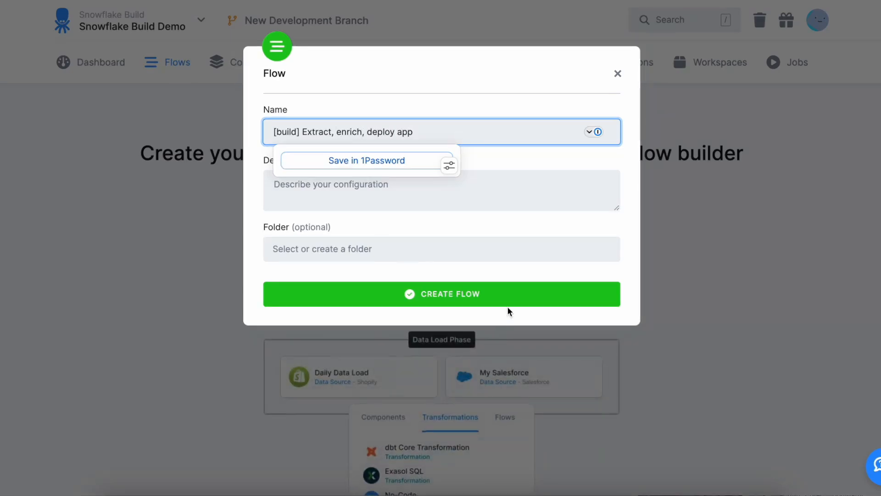
pyautogui.click(508, 305)
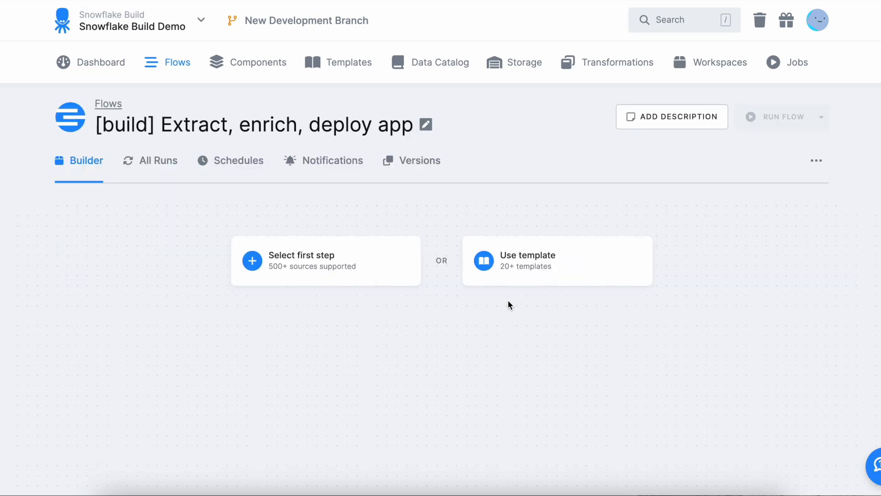
# - Add a MySQL data source as the flow's first step, using the [build] Reviews configuration
pyautogui.click(378, 266)
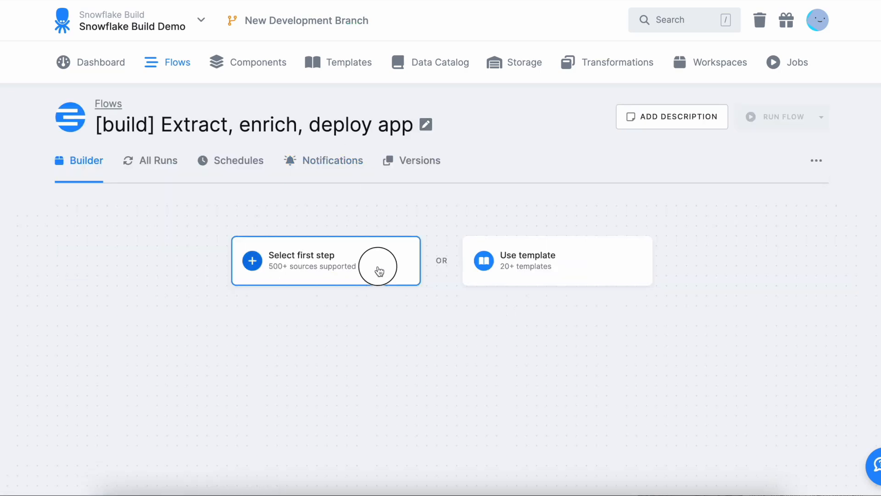
pyautogui.scroll(-2, 549, 270)
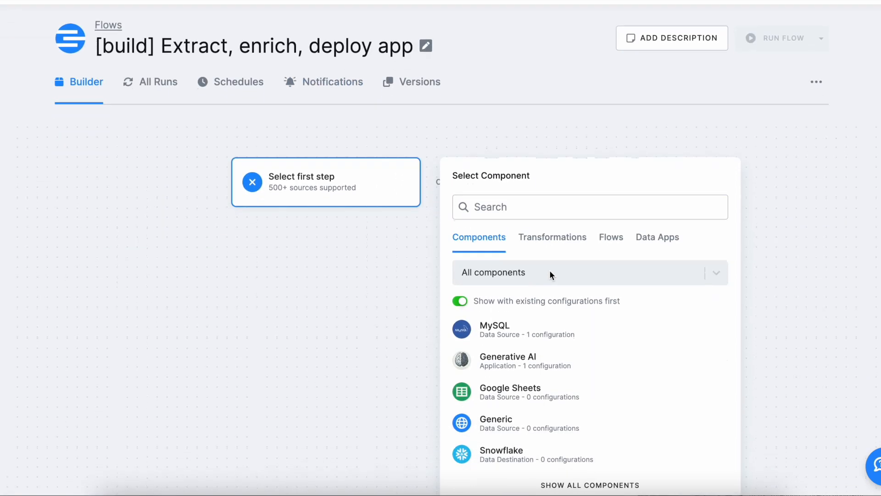
pyautogui.scroll(-1, 563, 337)
pyautogui.click(584, 279)
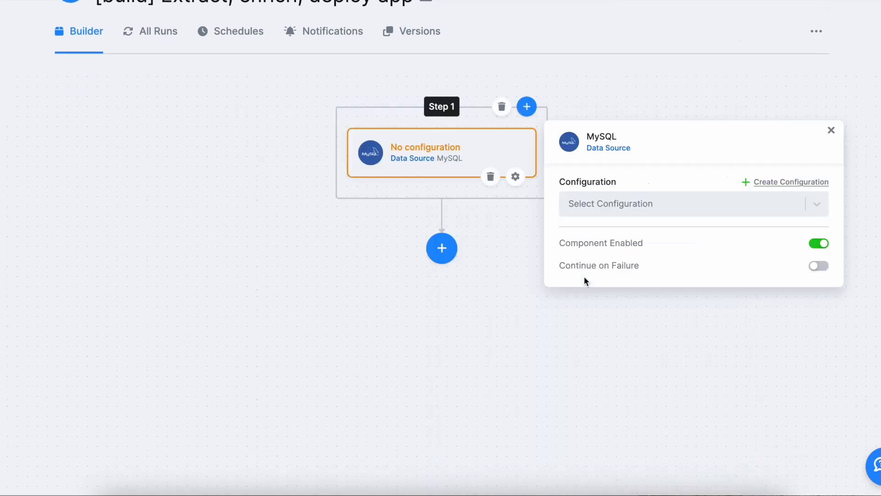
pyautogui.click(812, 203)
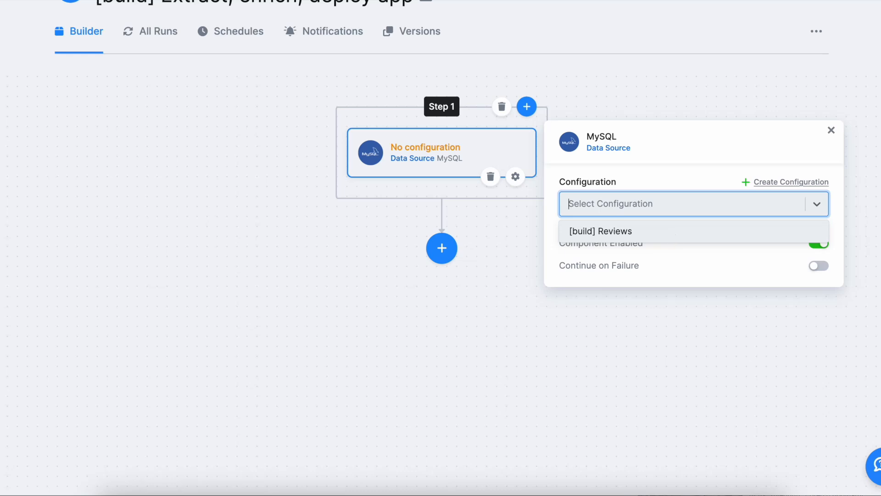
pyautogui.click(676, 234)
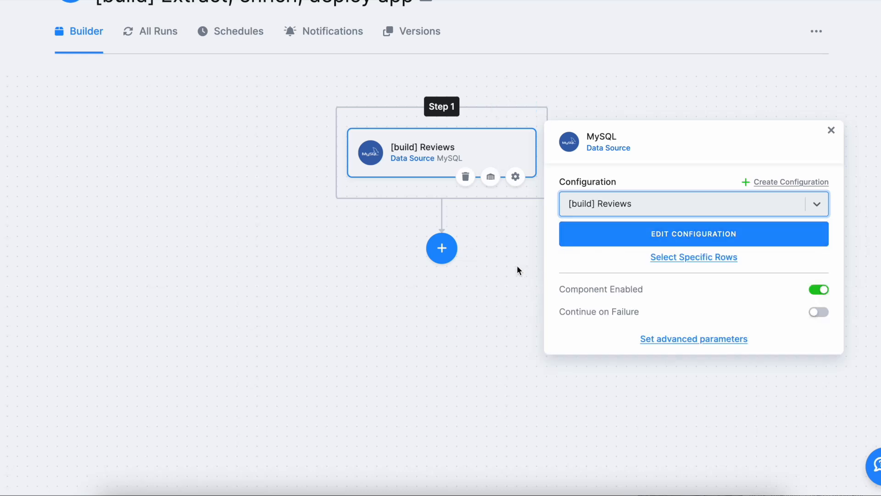
# - Add a Snowflake SQL transformation as the second step, using the [build][01] Data Cleaning configuration
pyautogui.click(445, 250)
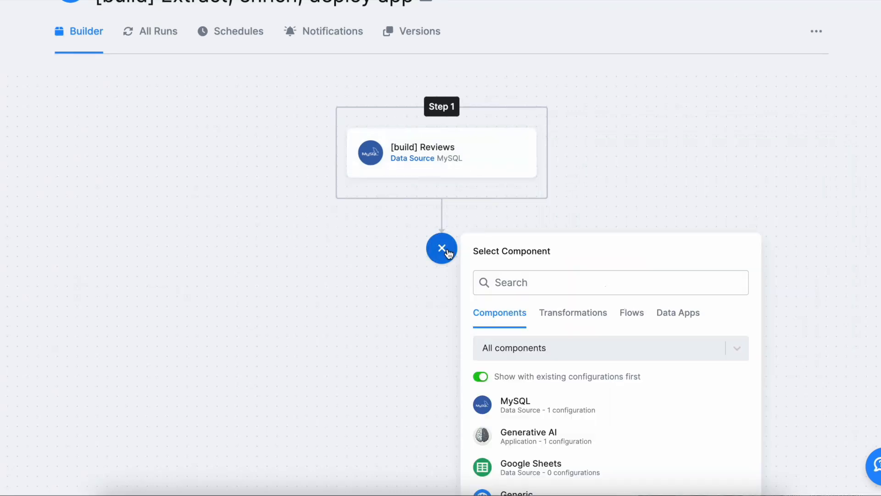
pyautogui.click(558, 315)
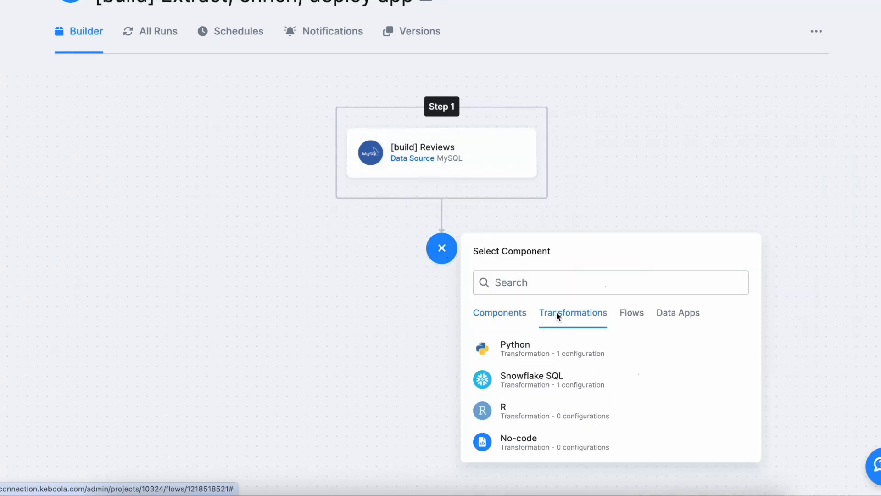
pyautogui.click(605, 384)
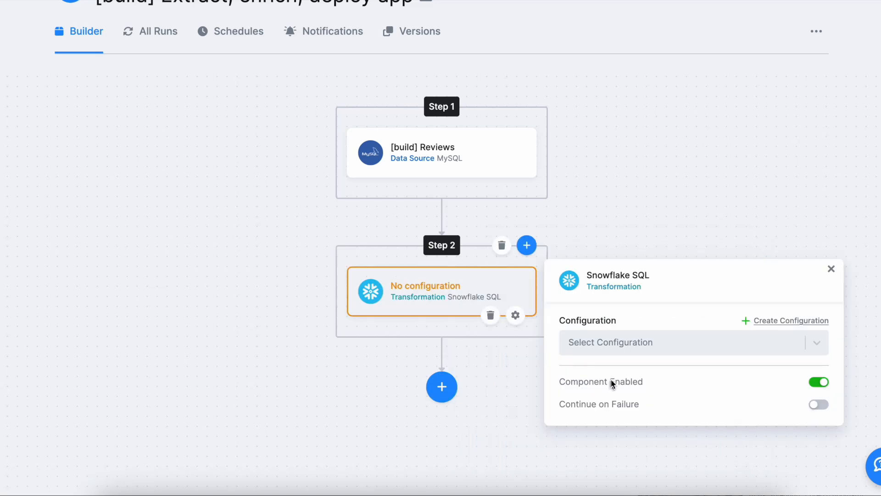
pyautogui.click(812, 347)
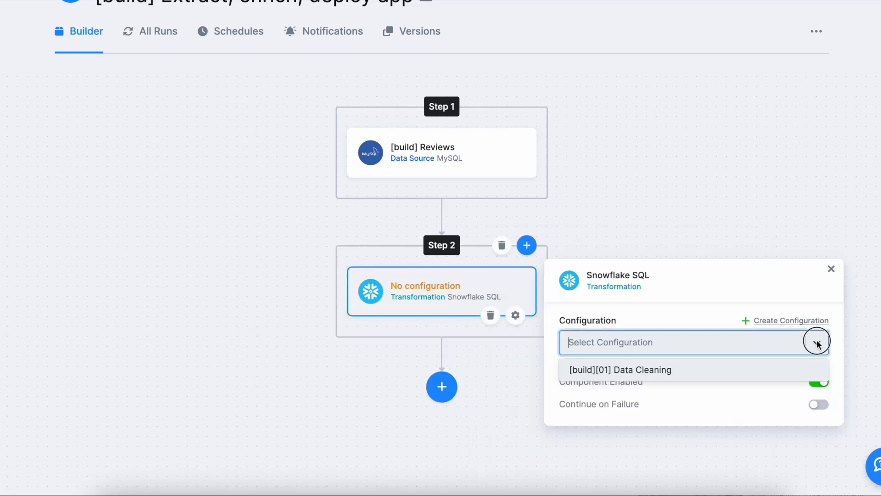
pyautogui.click(757, 367)
pyautogui.click(376, 403)
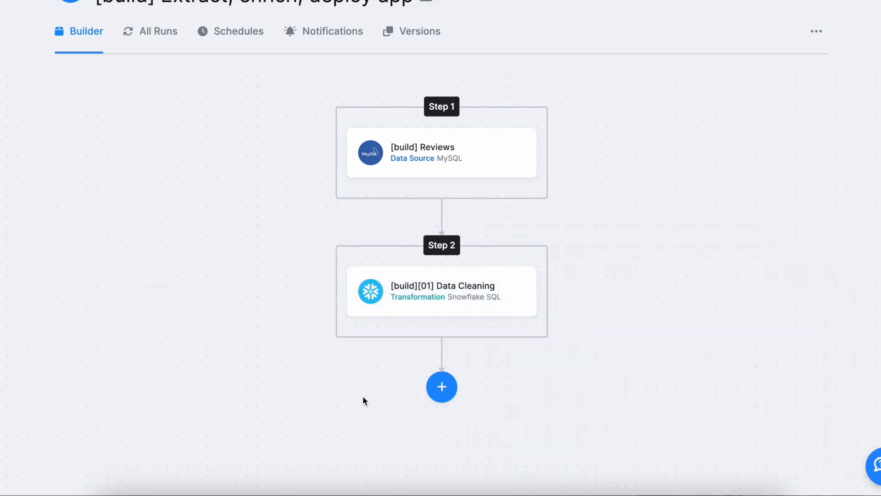
# - Add the Generative AI application as the third step, using the [build] Sentiment analysis, Keyword extraction configuration
pyautogui.scroll(-3, 363, 400)
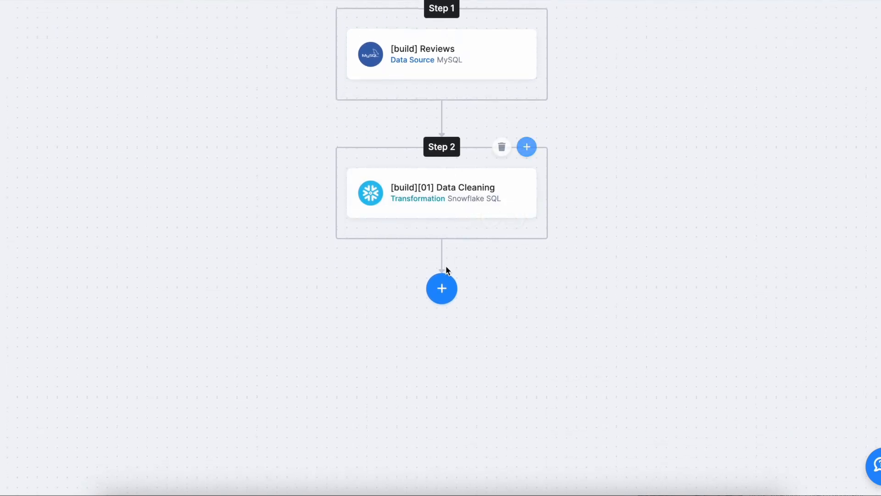
pyautogui.click(442, 288)
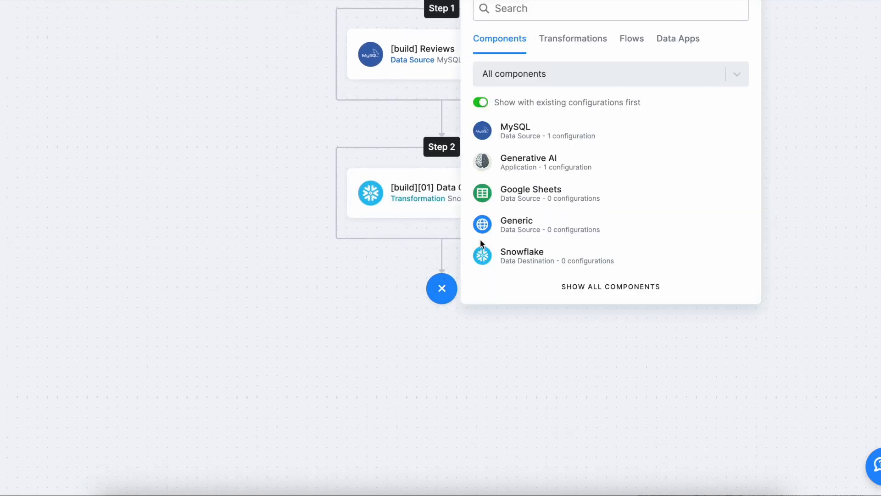
pyautogui.click(527, 166)
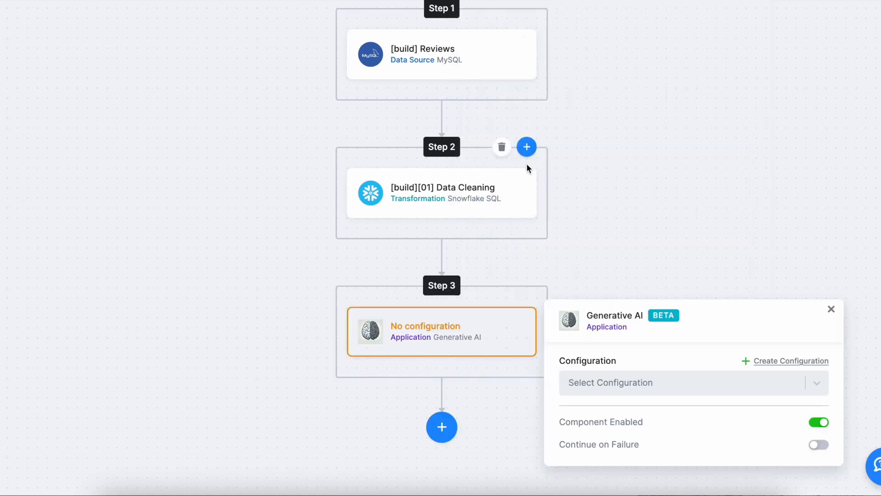
pyautogui.click(655, 388)
pyautogui.click(648, 412)
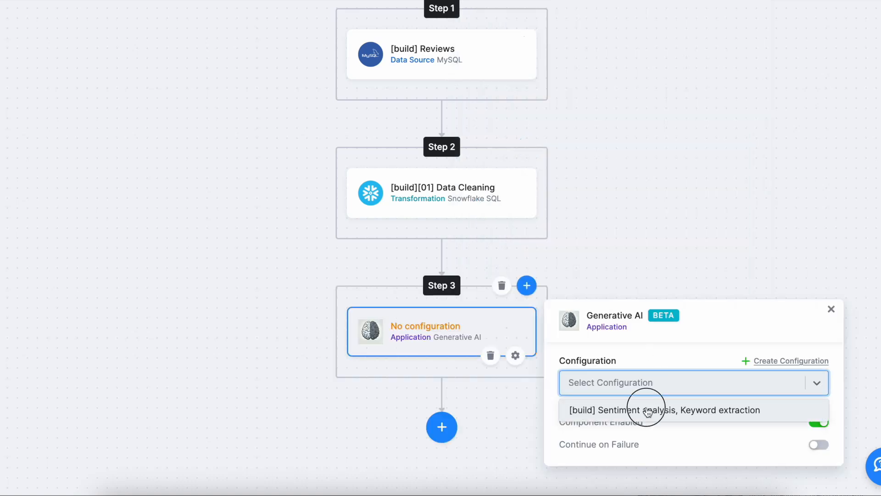
pyautogui.click(513, 410)
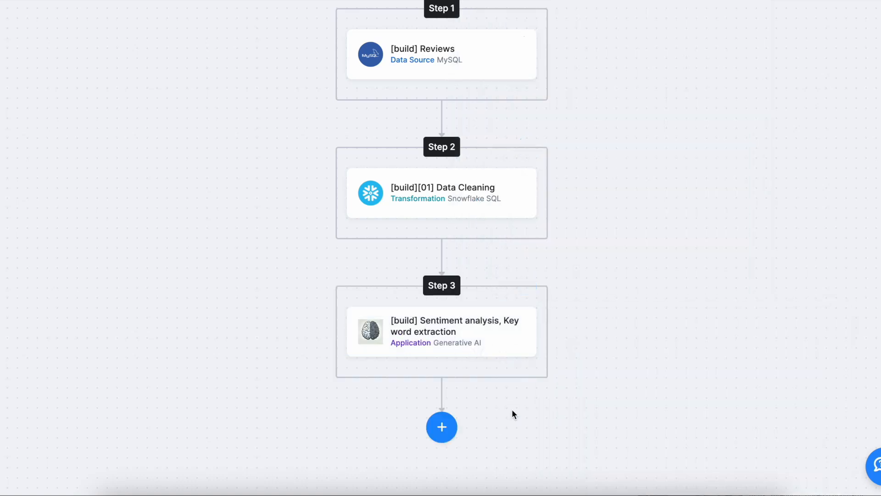
# - Add a Python transformation as the fourth step, using the [build][02] Processed reviews parsing configuration
pyautogui.scroll(-3, 512, 409)
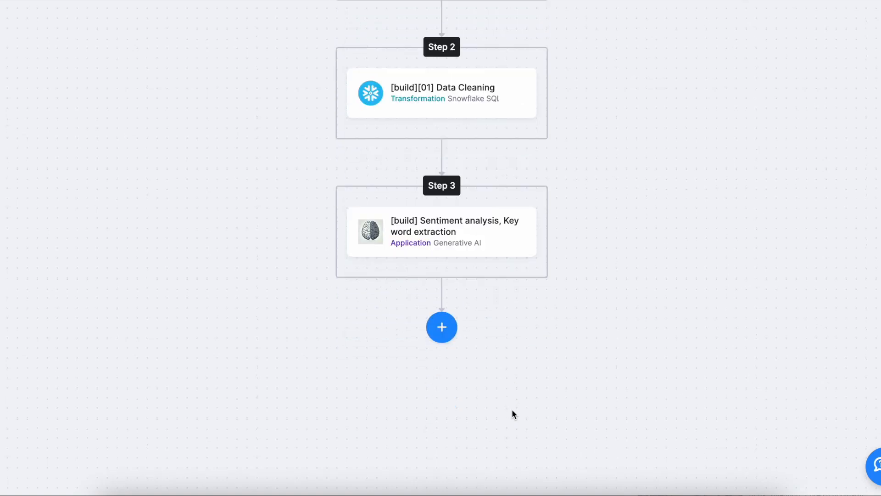
pyautogui.click(441, 327)
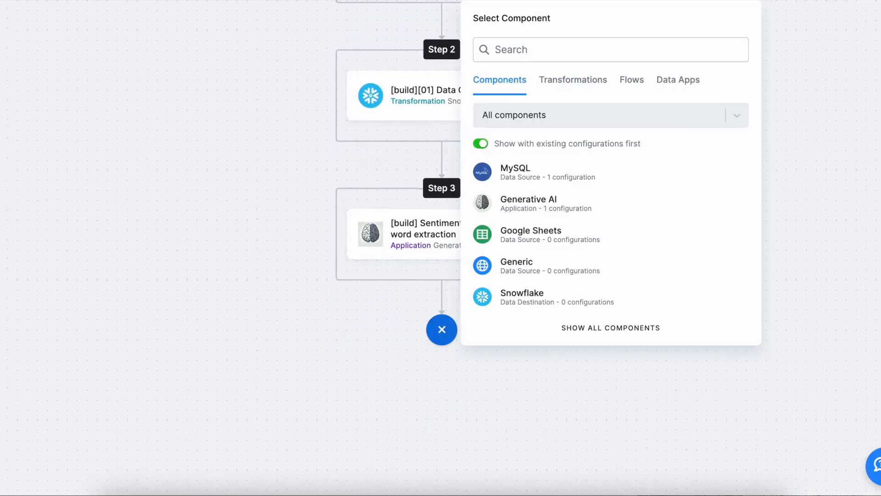
pyautogui.click(570, 92)
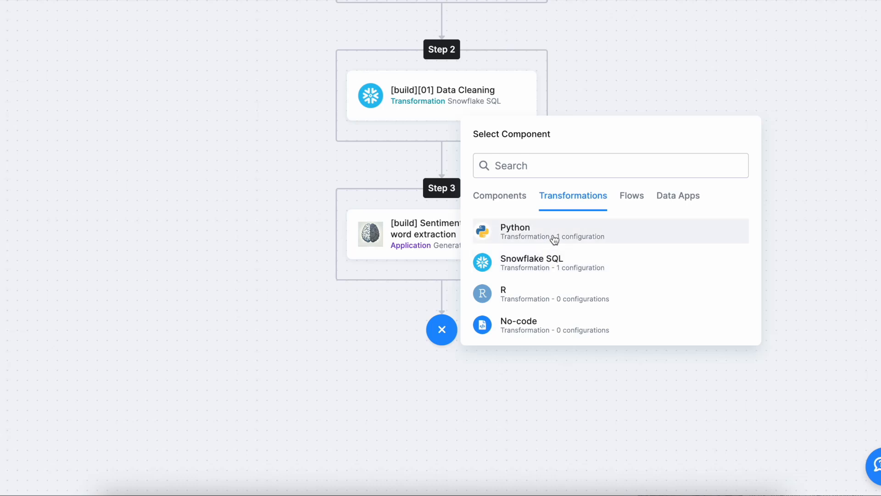
pyautogui.click(555, 236)
pyautogui.click(600, 303)
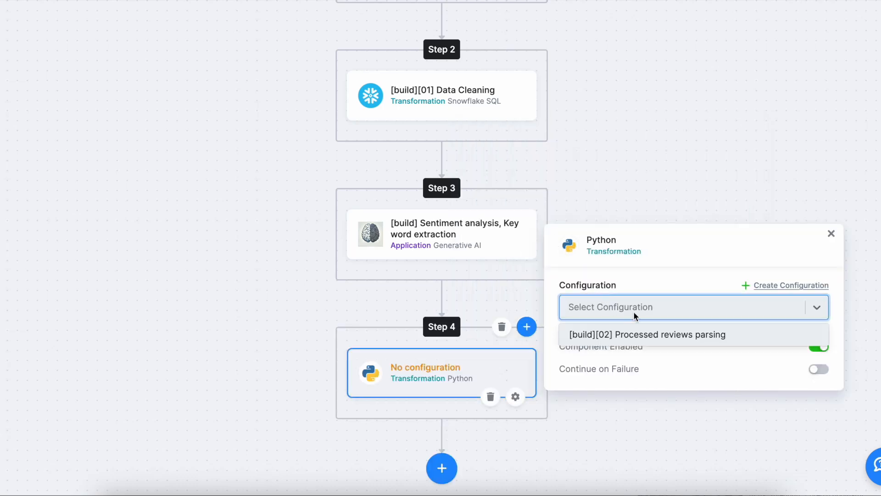
pyautogui.click(733, 335)
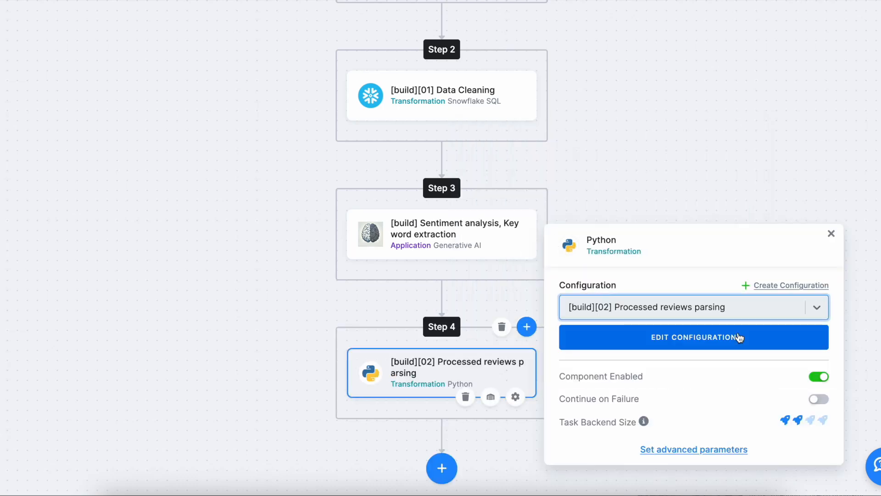
pyautogui.click(282, 361)
# - Add a Data App as the fifth step, using the London Eye Reviews Analysis configuration
pyautogui.scroll(-2, 282, 363)
pyautogui.scroll(-2, 282, 360)
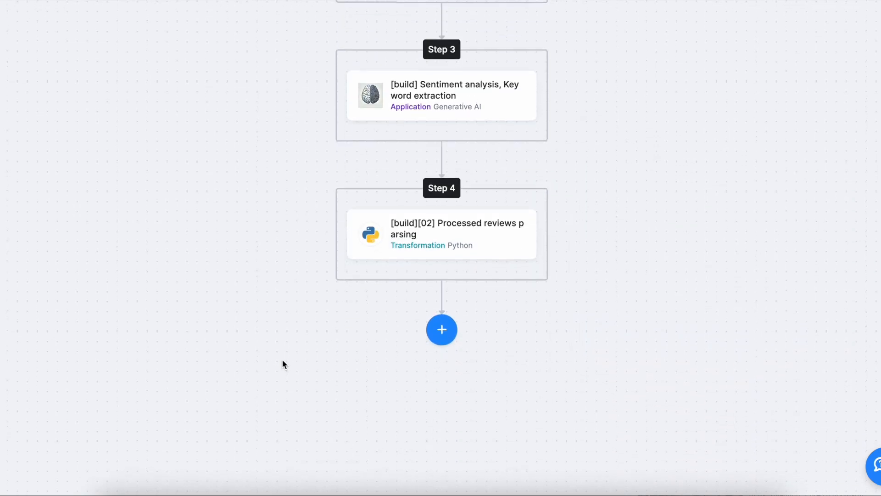
pyautogui.scroll(1, 282, 361)
pyautogui.scroll(-1, 282, 360)
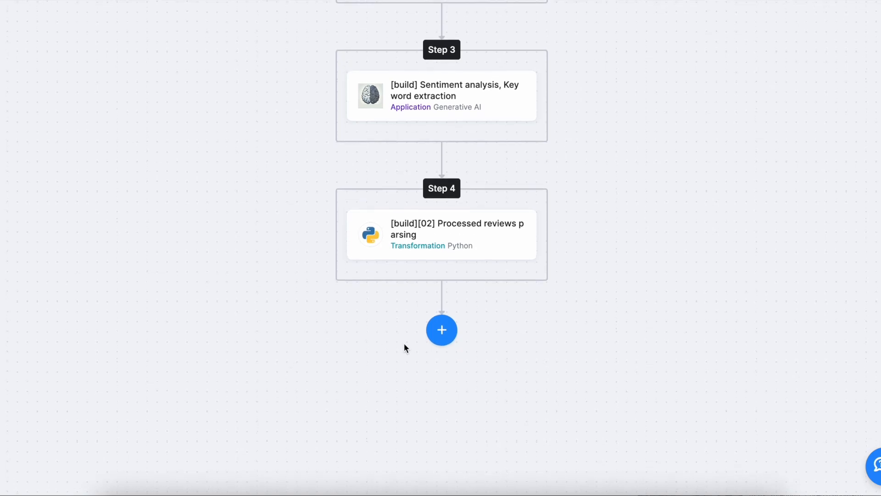
pyautogui.click(442, 329)
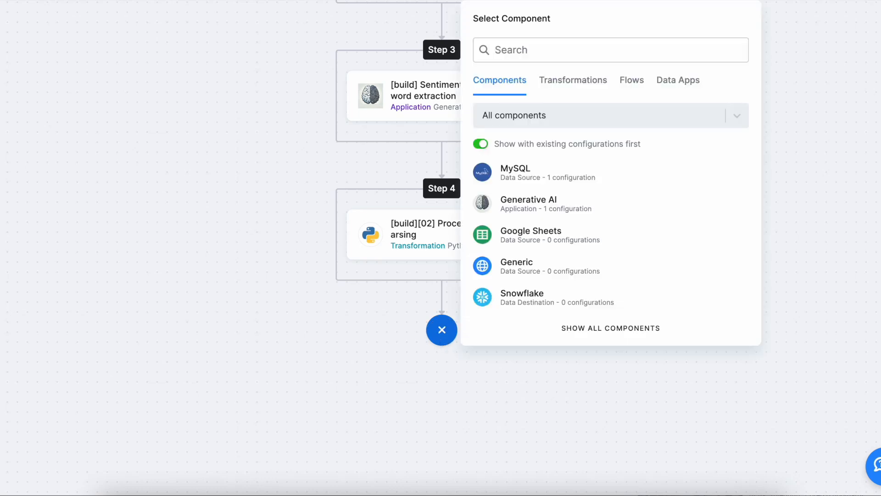
pyautogui.click(683, 88)
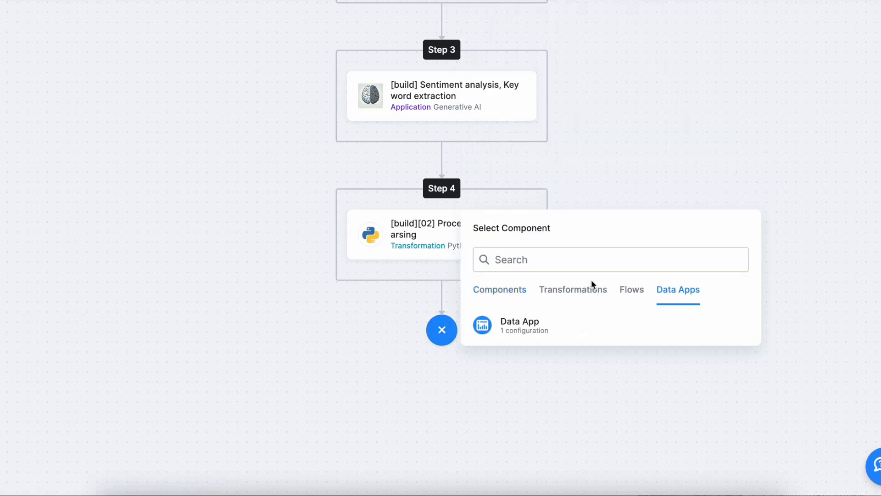
pyautogui.click(564, 325)
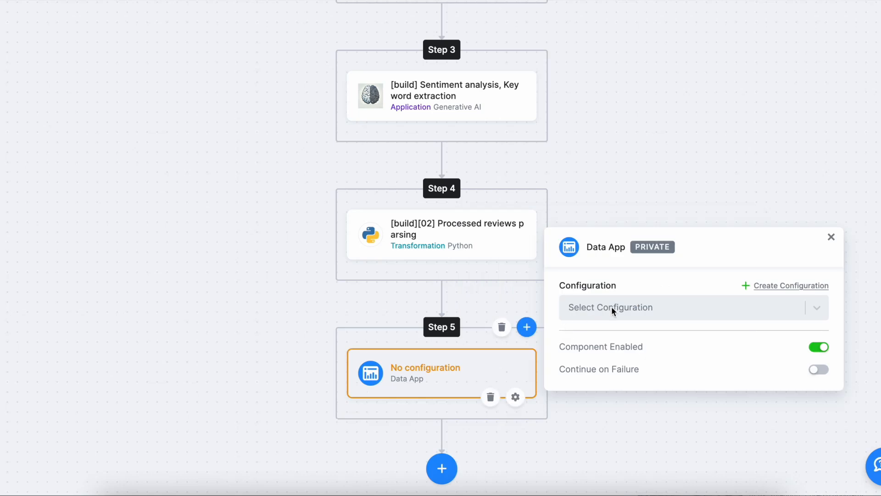
pyautogui.click(614, 306)
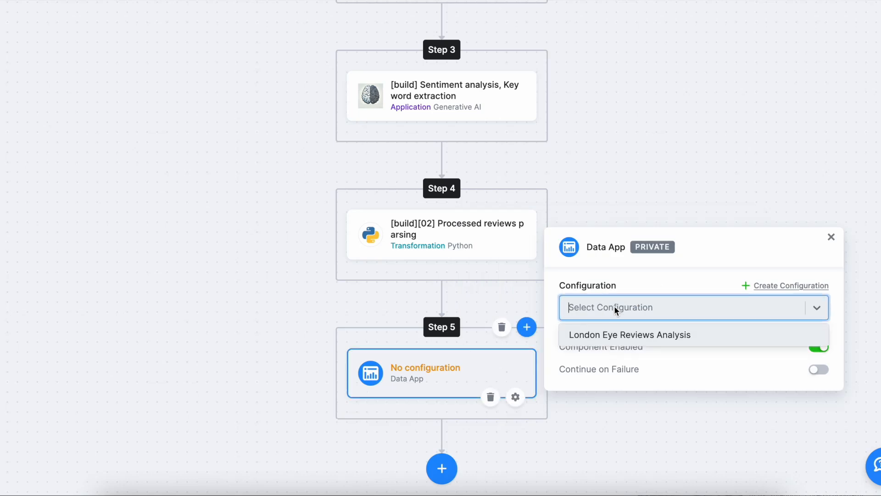
pyautogui.click(625, 336)
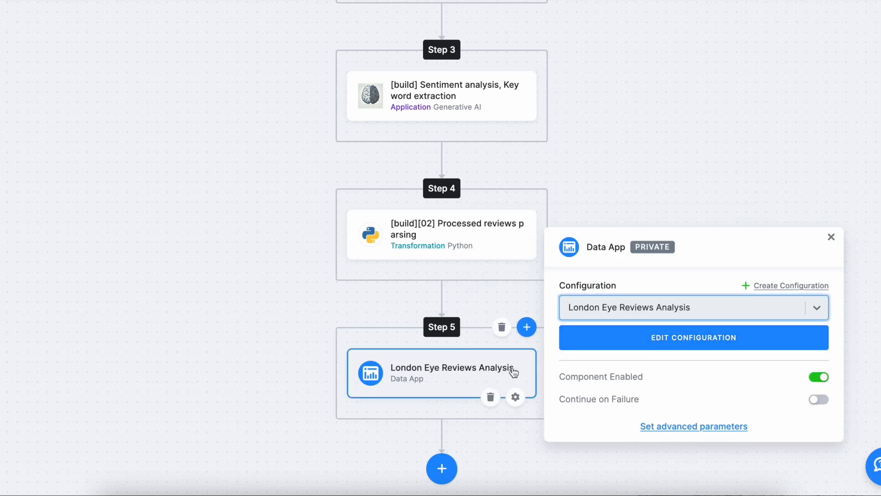
pyautogui.click(255, 352)
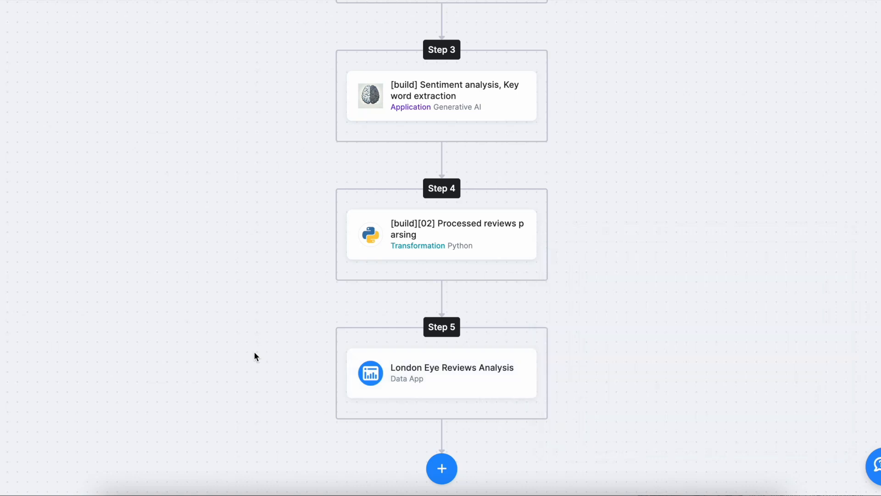
# - Try placing the Python parsing task in Step 3 parallel to the Generative AI task, and move it back to its own Step 4
pyautogui.scroll(3, 254, 352)
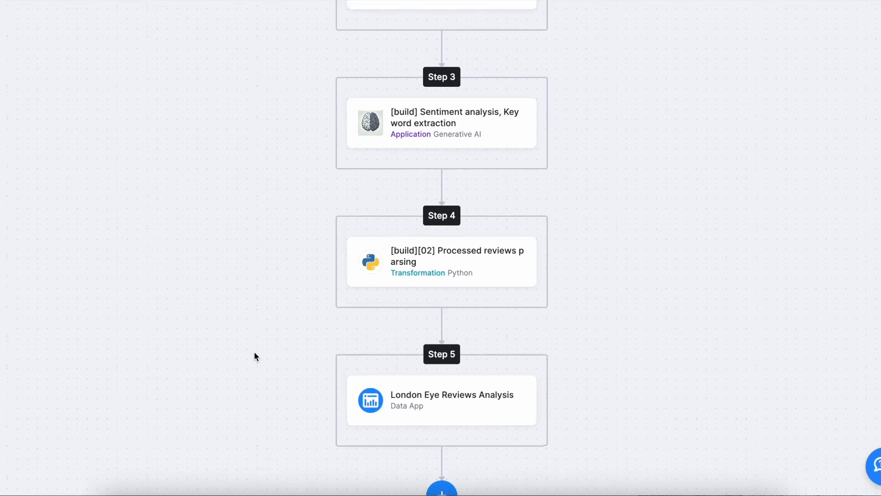
pyautogui.scroll(5, 273, 321)
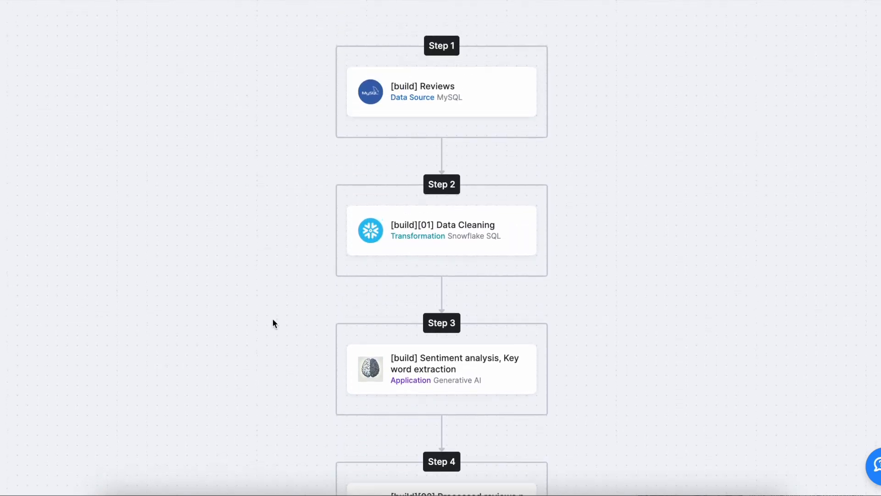
pyautogui.scroll(-6, 273, 323)
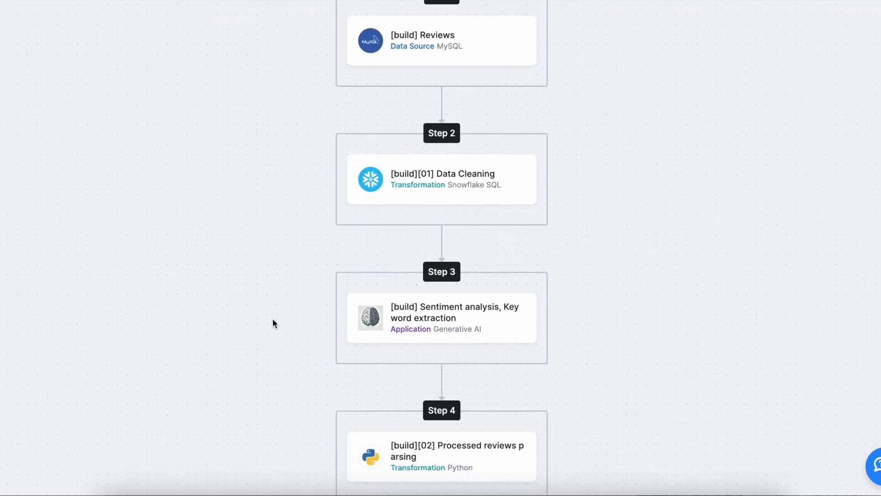
pyautogui.scroll(-2, 273, 322)
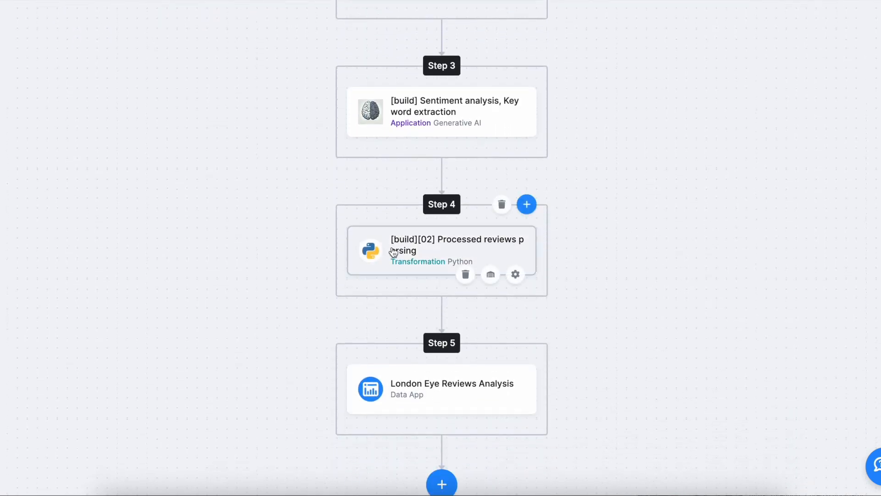
pyautogui.scroll(1, 395, 257)
pyautogui.click(409, 265)
pyautogui.moveTo(410, 269); pyautogui.dragTo(459, 163)
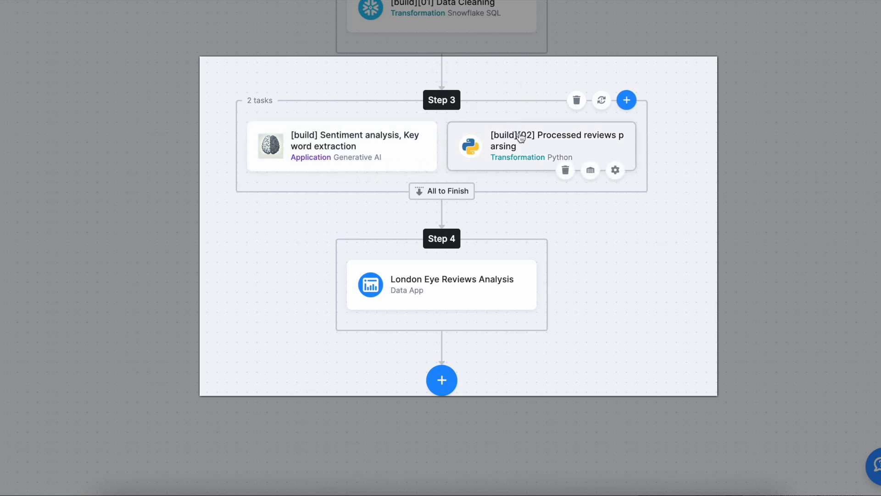
pyautogui.click(517, 147)
pyautogui.moveTo(516, 147); pyautogui.dragTo(420, 220)
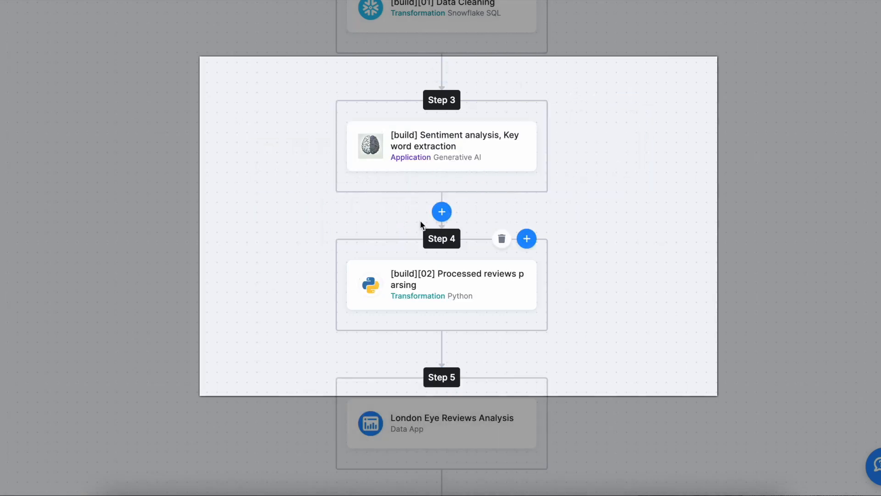
pyautogui.scroll(3, 676, 169)
pyautogui.scroll(5, 652, 273)
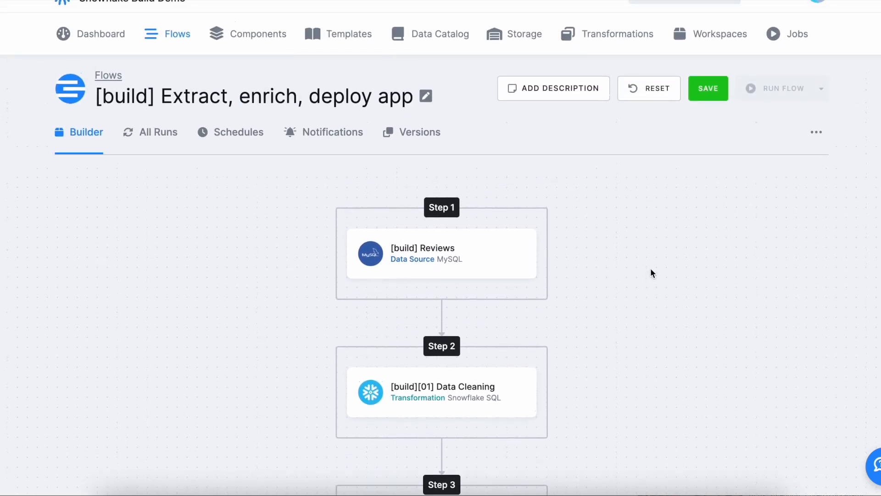
# - Save the flow and create a Date & Time schedule that runs it every day at 08:00 UTC, setting the minutes to 00
pyautogui.scroll(1, 675, 216)
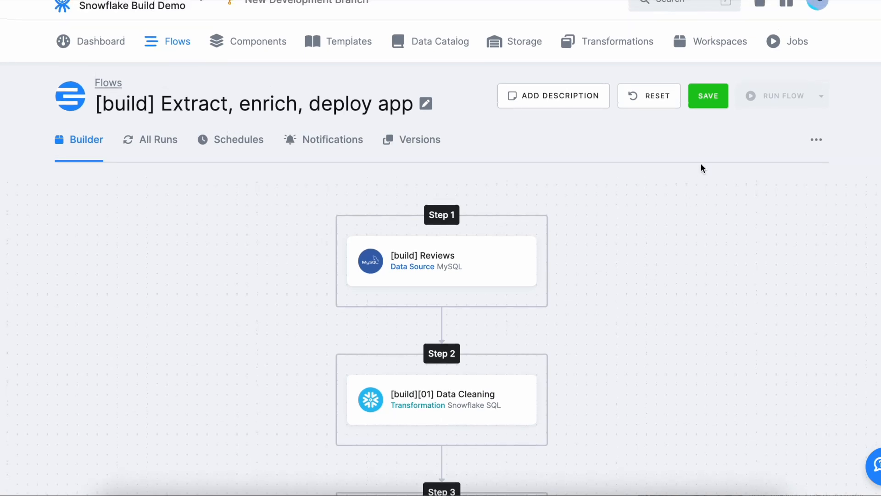
pyautogui.click(703, 105)
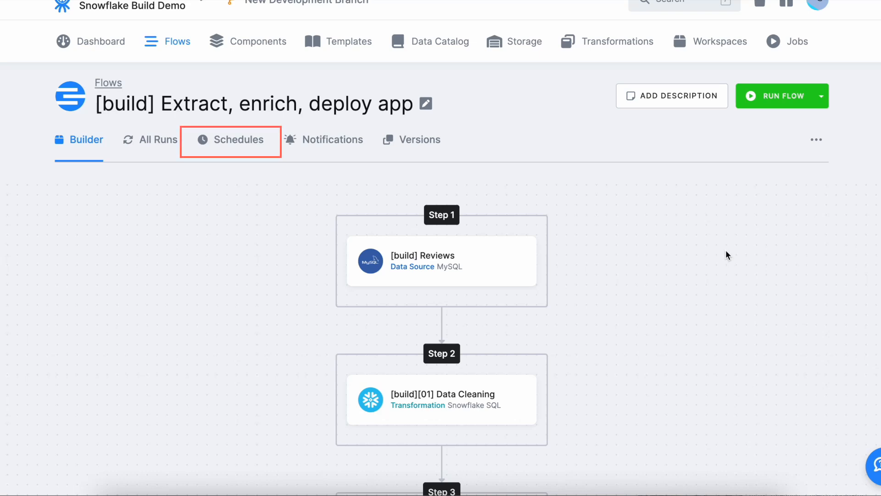
pyautogui.click(227, 151)
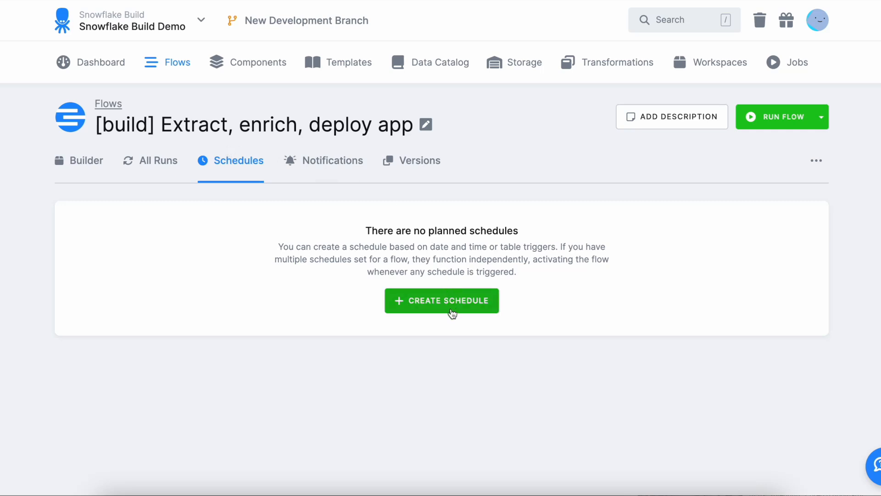
pyautogui.click(443, 314)
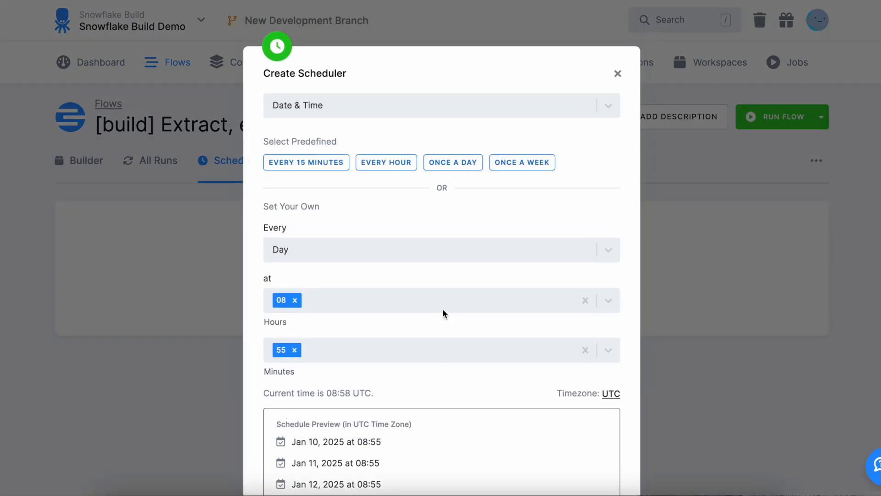
pyautogui.click(296, 351)
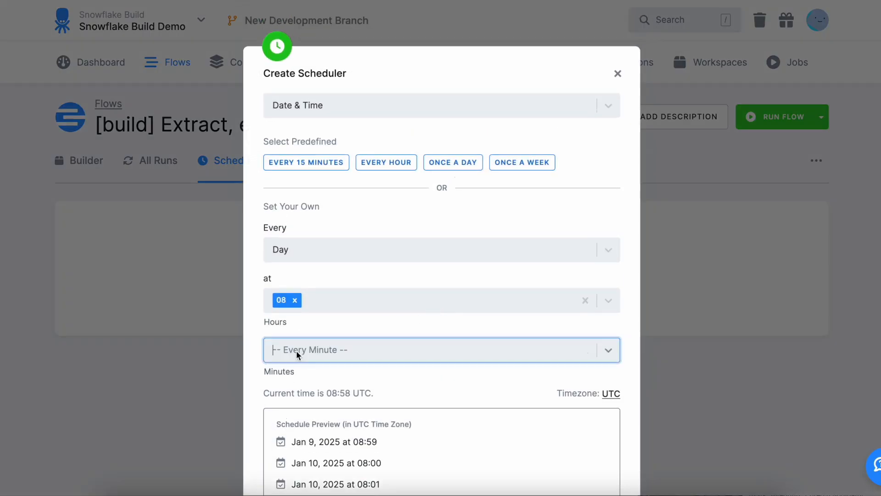
pyautogui.write('00')
pyautogui.click(298, 379)
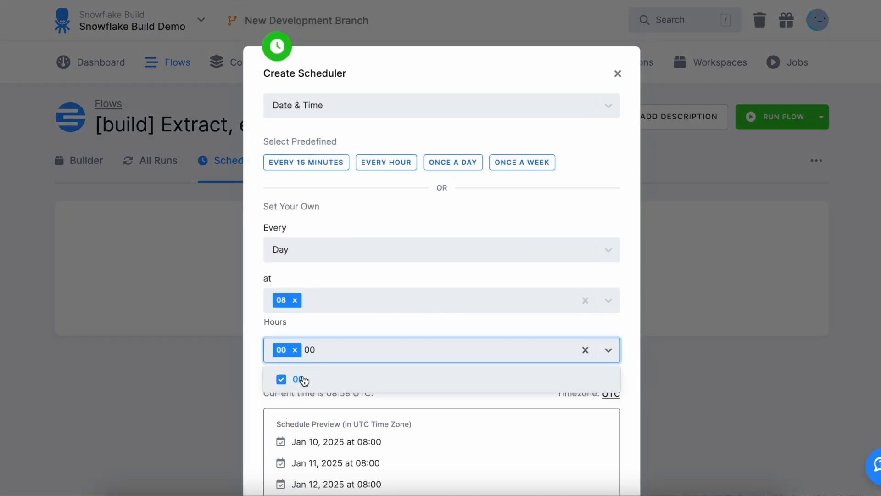
pyautogui.click(260, 348)
pyautogui.scroll(-3, 427, 327)
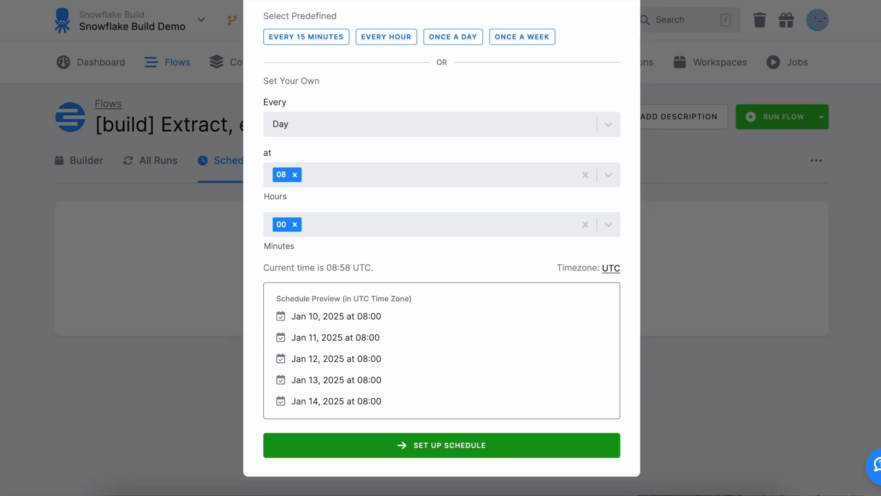
pyautogui.click(502, 450)
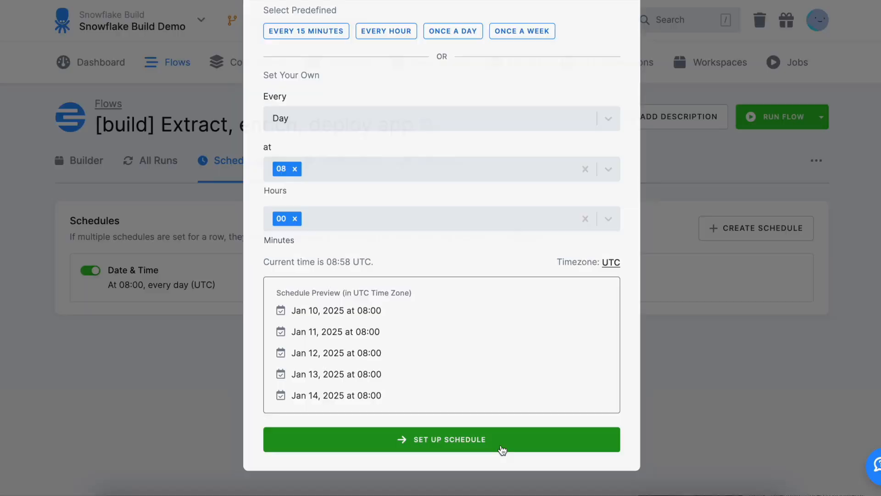